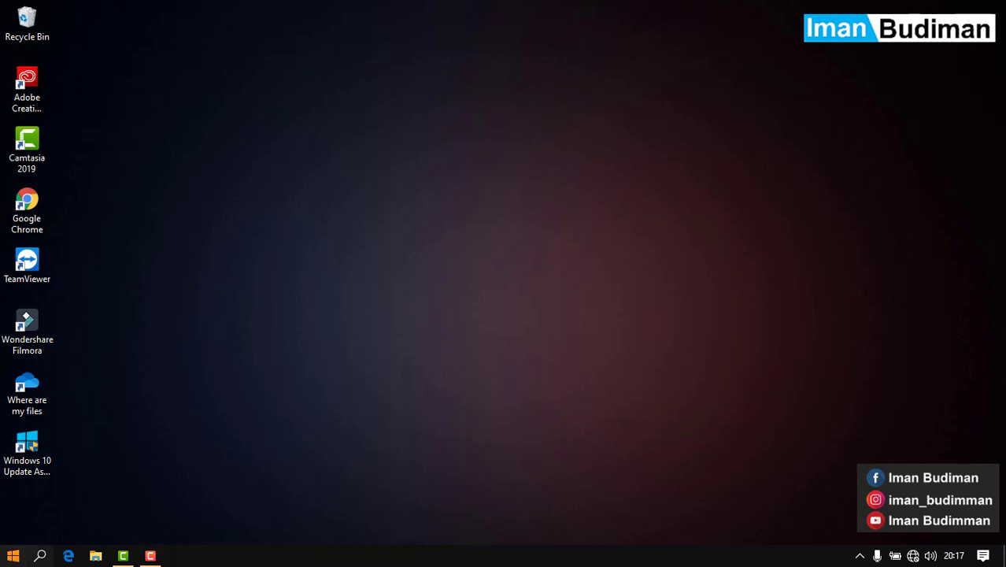
Search 'word' from Start, launch Word and create a new blank document, Document1.
{"action": "left_click", "coordinate": [12, 556]}
{"action": "left_click", "coordinate": [12, 556]}
{"action": "type", "text": "word"}
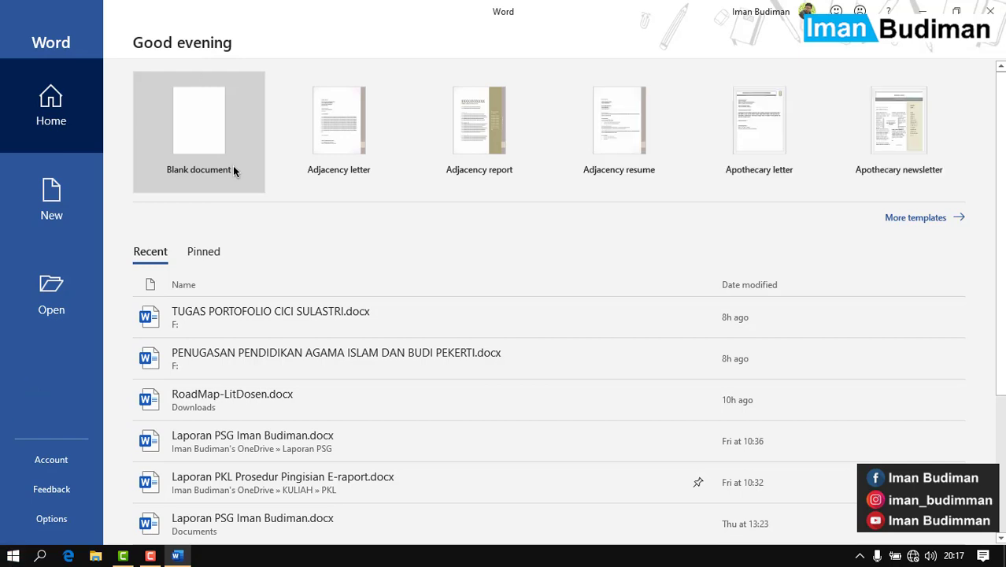
{"action": "left_click", "coordinate": [233, 171]}
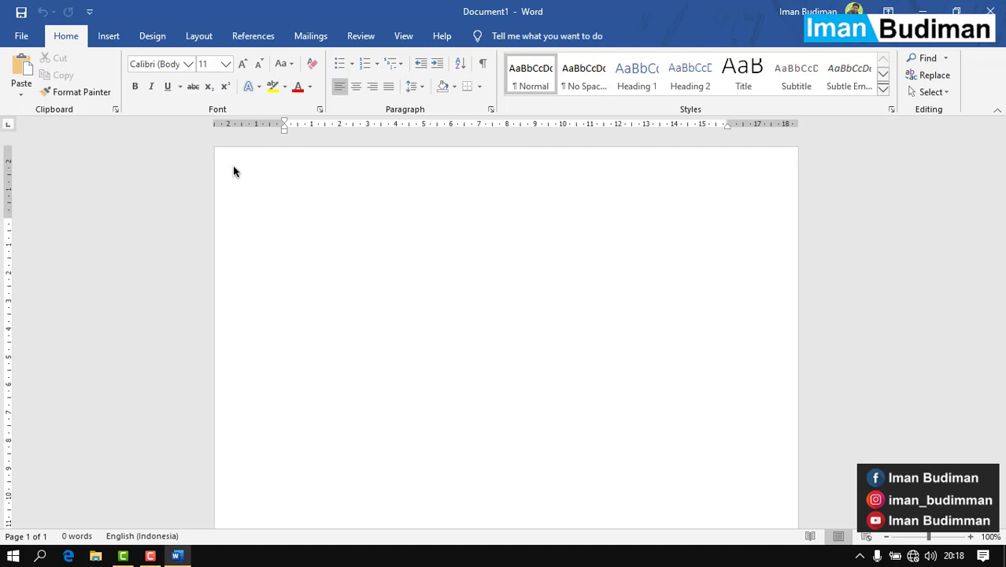
Type centred headings COVER and LEMBAR PENGESAHAN, padding with blank lines onto separate pages.
{"action": "key", "text": "ctrl+e"}
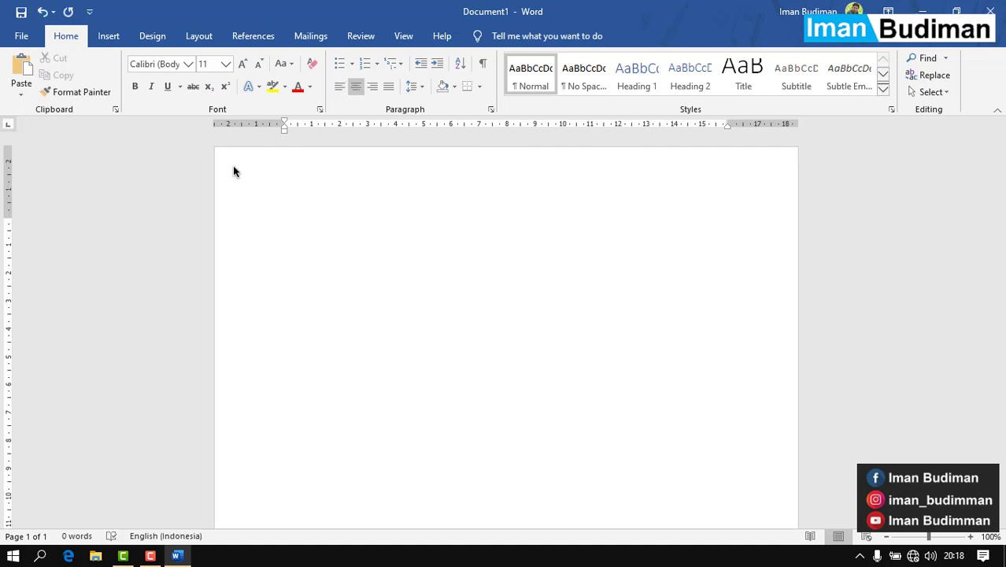
{"action": "type", "text": "COVER"}
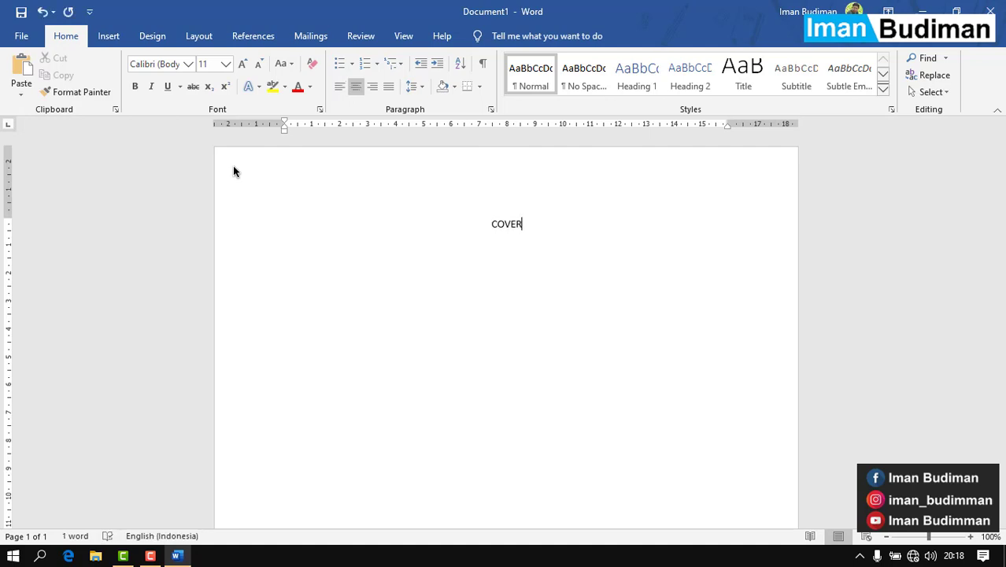
{"action": "key", "text": "Return"}
{"action": "key", "text": "Return"}
{"action": "key", "text": "Return"}
{"action": "key", "text": "Return"}
{"action": "key", "text": "Return"}
{"action": "key", "text": "Return"}
{"action": "key", "text": "Return"}
{"action": "key", "text": "Return"}
{"action": "key", "text": "Return"}
{"action": "key", "text": "Return"}
{"action": "key", "text": "Return"}
{"action": "key", "text": "Return"}
{"action": "key", "text": "Return"}
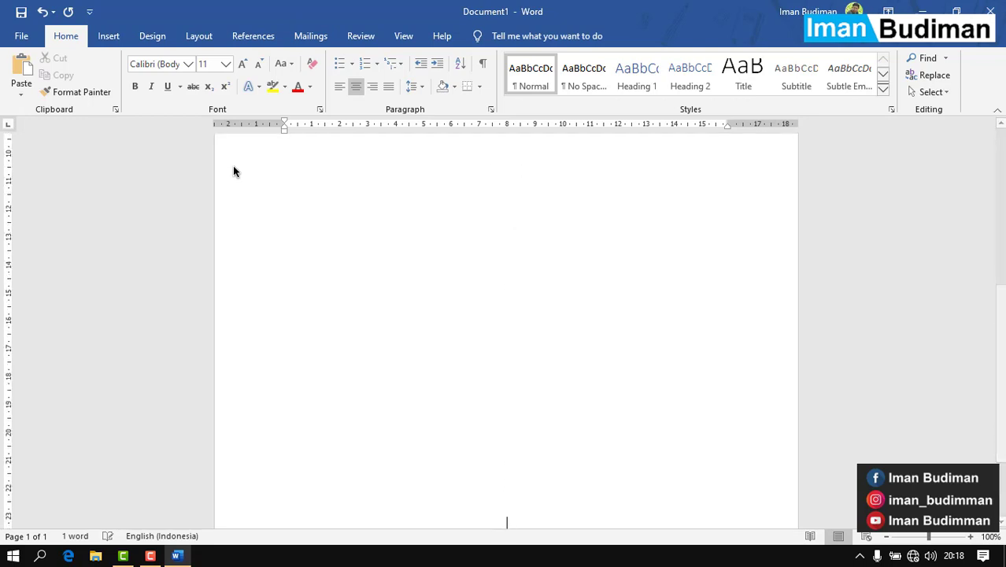
{"action": "key", "text": "Return"}
{"action": "key", "text": "Return"}
{"action": "key", "text": "Return"}
{"action": "key", "text": "Return"}
{"action": "key", "text": "Return"}
{"action": "key", "text": "Return"}
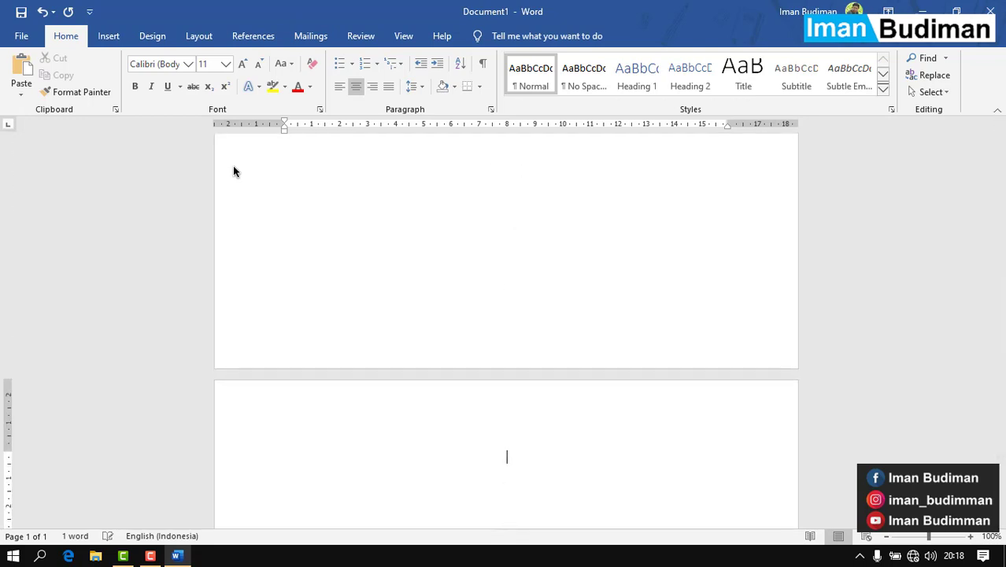
{"action": "type", "text": "LEM"}
{"action": "type", "text": "BAR PEN"}
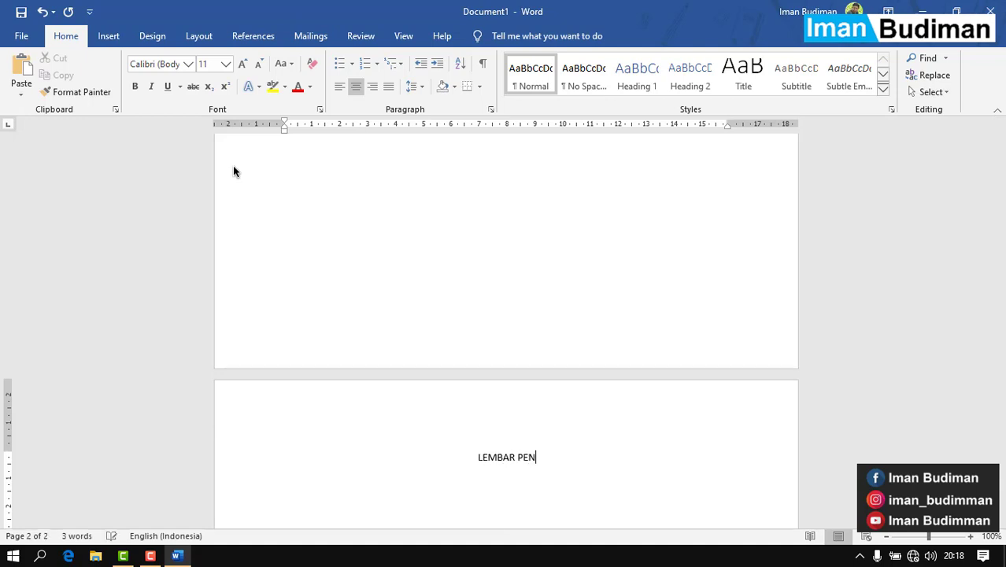
{"action": "type", "text": "GESAHAN"}
{"action": "key", "text": "Return"}
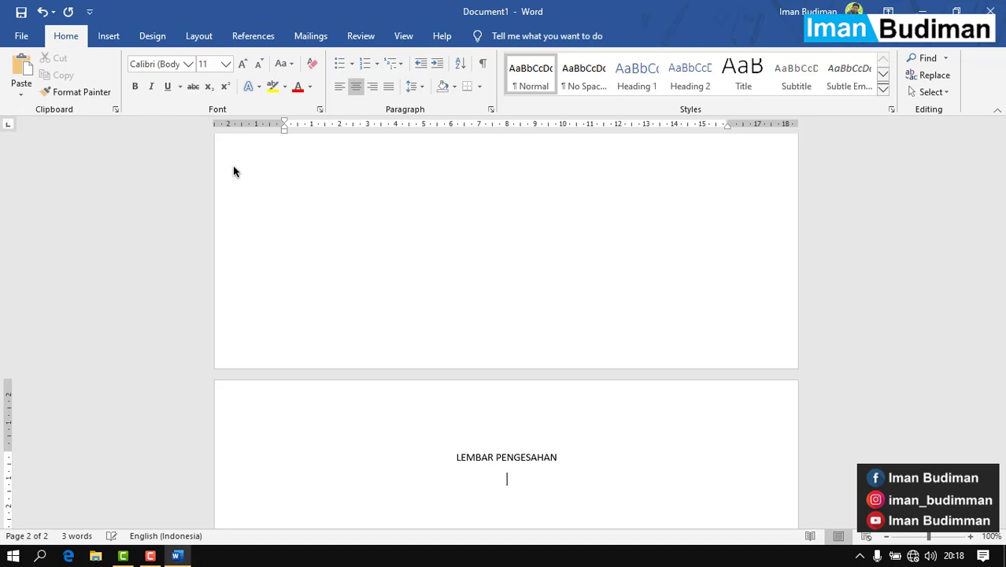
{"action": "key", "text": "Return"}
{"action": "key", "text": "Return"}
{"action": "key", "text": "Return"}
{"action": "key", "text": "Return"}
{"action": "key", "text": "Return"}
{"action": "key", "text": "Return"}
{"action": "key", "text": "Return"}
{"action": "key", "text": "Return"}
{"action": "key", "text": "Return"}
{"action": "key", "text": "Return"}
{"action": "key", "text": "Return"}
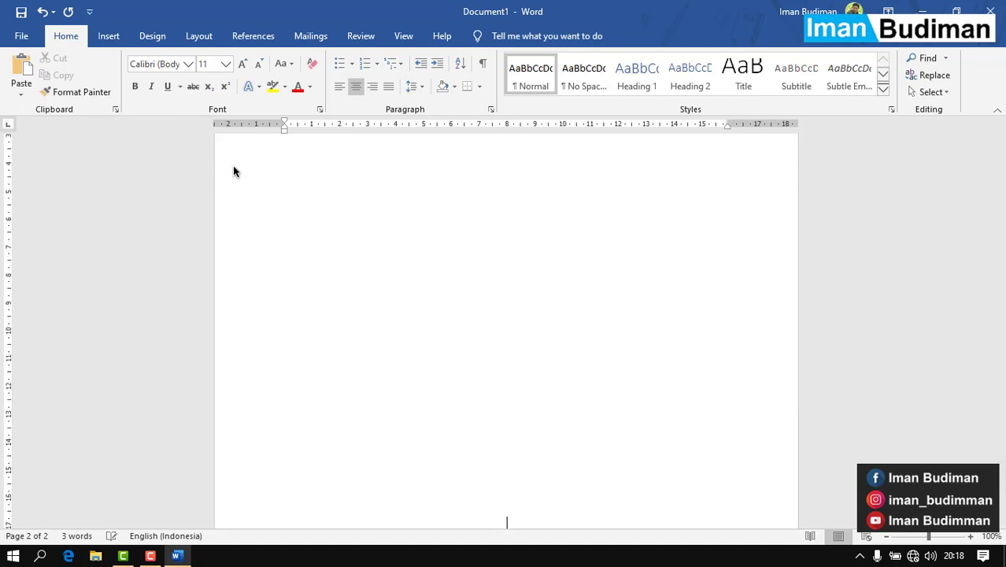
{"action": "key", "text": "Return"}
{"action": "key", "text": "Return"}
{"action": "key", "text": "Return"}
{"action": "key", "text": "Return"}
{"action": "key", "text": "Return"}
{"action": "key", "text": "Return"}
{"action": "key", "text": "Return"}
{"action": "key", "text": "Return"}
{"action": "key", "text": "Return"}
{"action": "key", "text": "Return"}
{"action": "key", "text": "Return"}
{"action": "key", "text": "Return"}
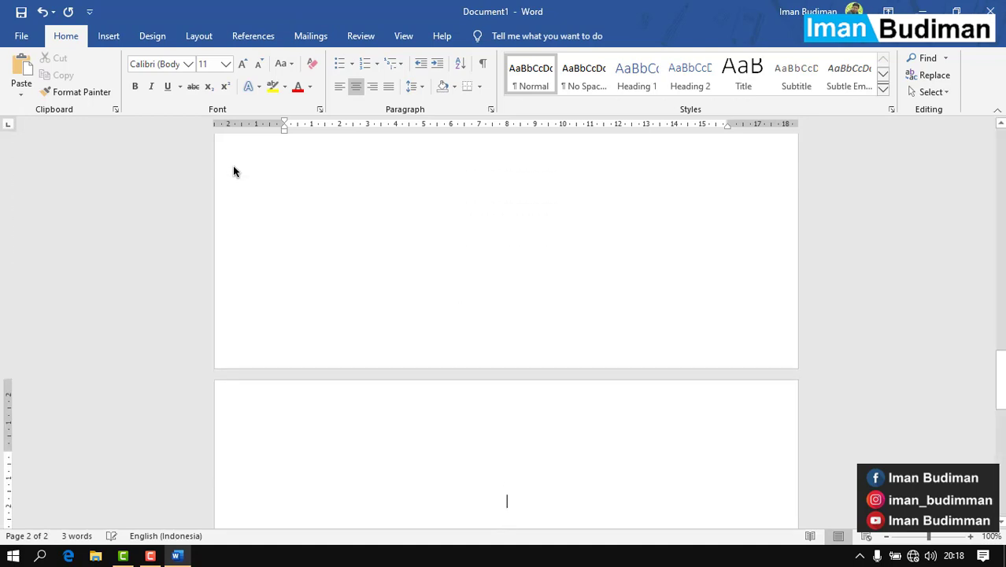
{"action": "key", "text": "Return"}
{"action": "key", "text": "Return"}
{"action": "key", "text": "Return"}
{"action": "key", "text": "Return"}
{"action": "key", "text": "Return"}
{"action": "key", "text": "Return"}
{"action": "key", "text": "BackSpace"}
{"action": "key", "text": "BackSpace"}
{"action": "key", "text": "BackSpace"}
{"action": "key", "text": "BackSpace"}
{"action": "key", "text": "BackSpace"}
{"action": "key", "text": "BackSpace"}
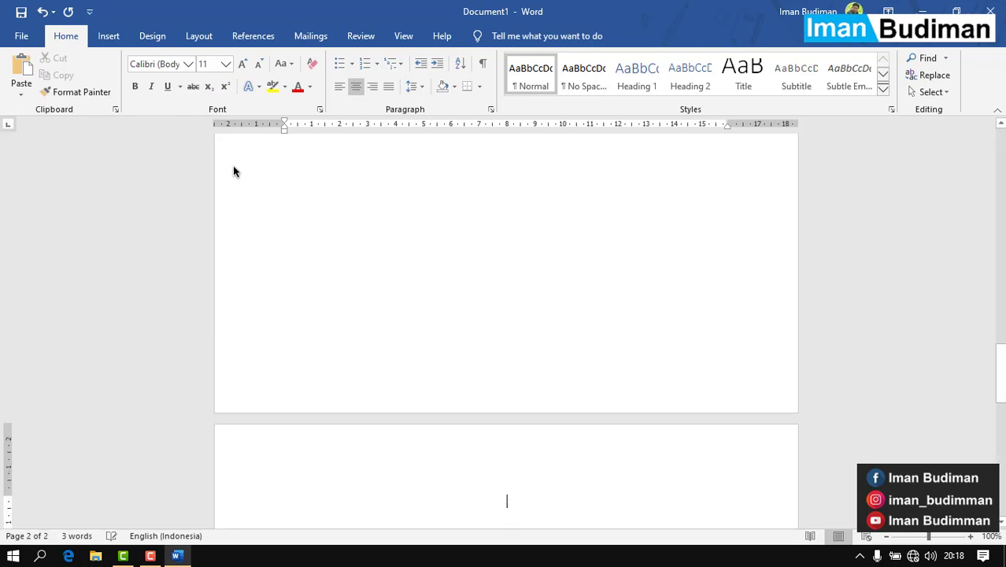
Add centred headings KATA PENGANTAR and DAFTAR ISI, each on its own page.
{"action": "type", "text": "KATA P"}
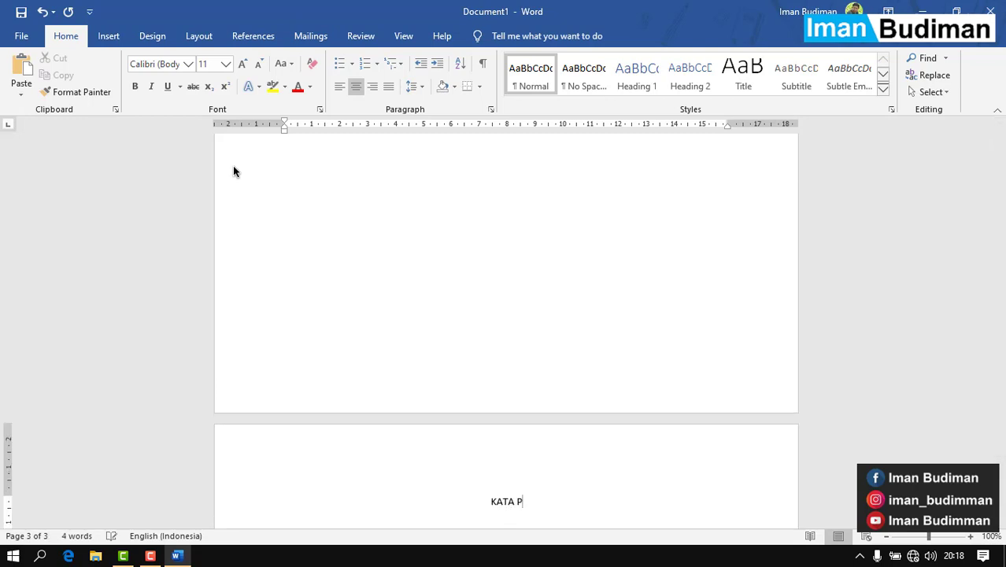
{"action": "type", "text": "ENGANTAR"}
{"action": "key", "text": "Return"}
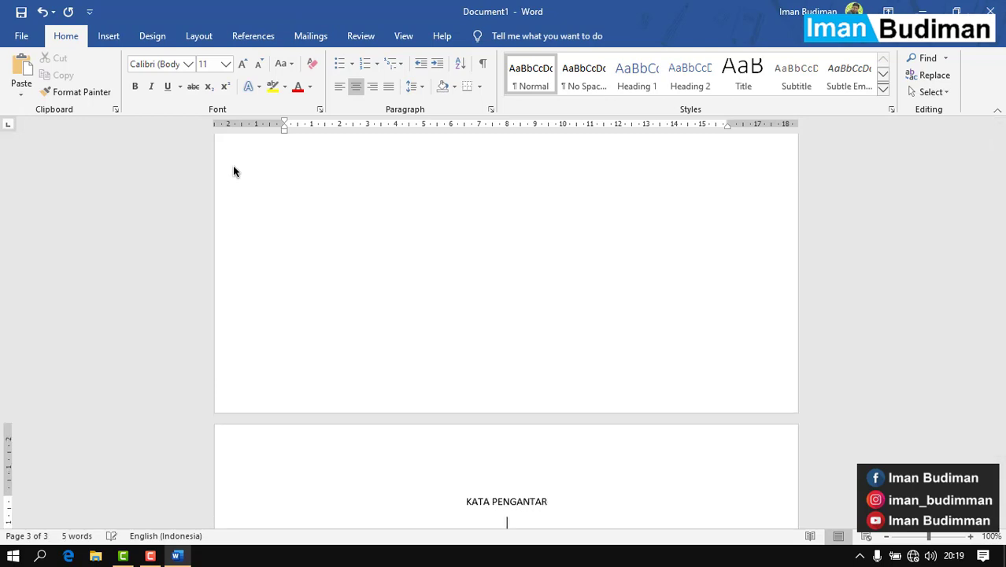
{"action": "key", "text": "Return"}
{"action": "key", "text": "Return"}
{"action": "key", "text": "Return"}
{"action": "key", "text": "Return"}
{"action": "key", "text": "Return"}
{"action": "key", "text": "Return"}
{"action": "key", "text": "Return"}
{"action": "key", "text": "Return"}
{"action": "key", "text": "Return"}
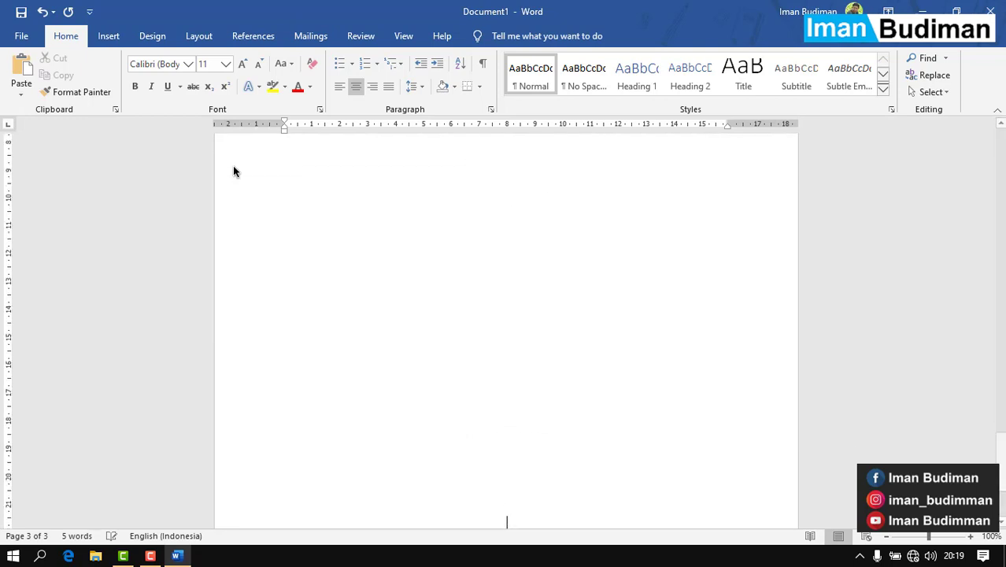
{"action": "key", "text": "Return"}
{"action": "key", "text": "Return"}
{"action": "key", "text": "Return"}
{"action": "key", "text": "Return"}
{"action": "key", "text": "Return"}
{"action": "key", "text": "Return"}
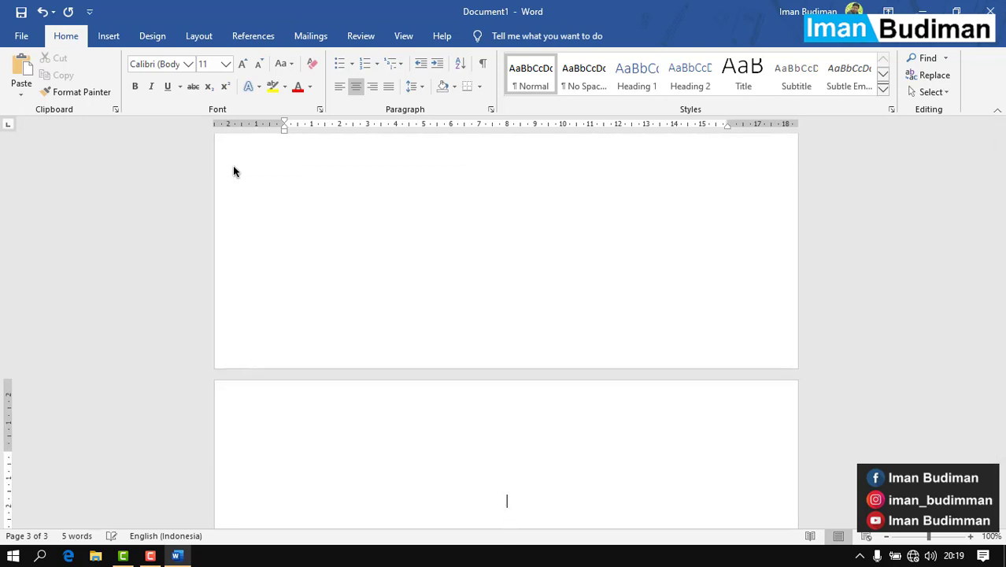
{"action": "key", "text": "BackSpace"}
{"action": "key", "text": "BackSpace"}
{"action": "key", "text": "ctrl+e"}
{"action": "type", "text": "DAFTA"}
{"action": "type", "text": "R ISI"}
{"action": "key", "text": "Return"}
{"action": "scroll", "coordinate": [233, 171], "scroll_direction": "down", "scroll_amount": 3}
{"action": "key", "text": "Return"}
{"action": "key", "text": "Return"}
{"action": "key", "text": "Return"}
{"action": "key", "text": "Return"}
{"action": "key", "text": "Return"}
{"action": "key", "text": "Return"}
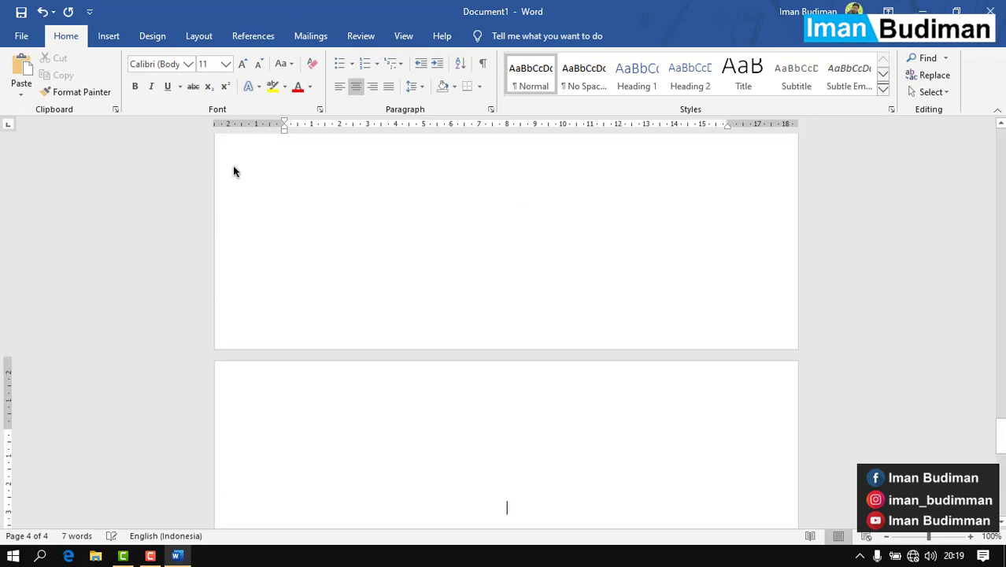
{"action": "key", "text": "Return"}
{"action": "key", "text": "Return"}
{"action": "key", "text": "Return"}
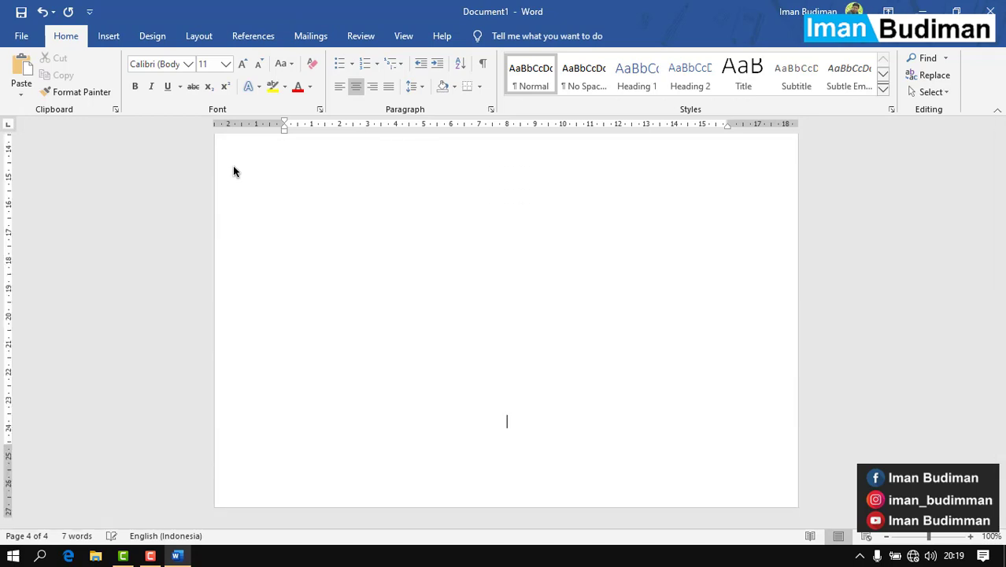
Add the BAB I and BAB II headings on the last two pages.
{"action": "key", "text": "Return"}
{"action": "key", "text": "Return"}
{"action": "key", "text": "Return"}
{"action": "type", "text": "BAB "}
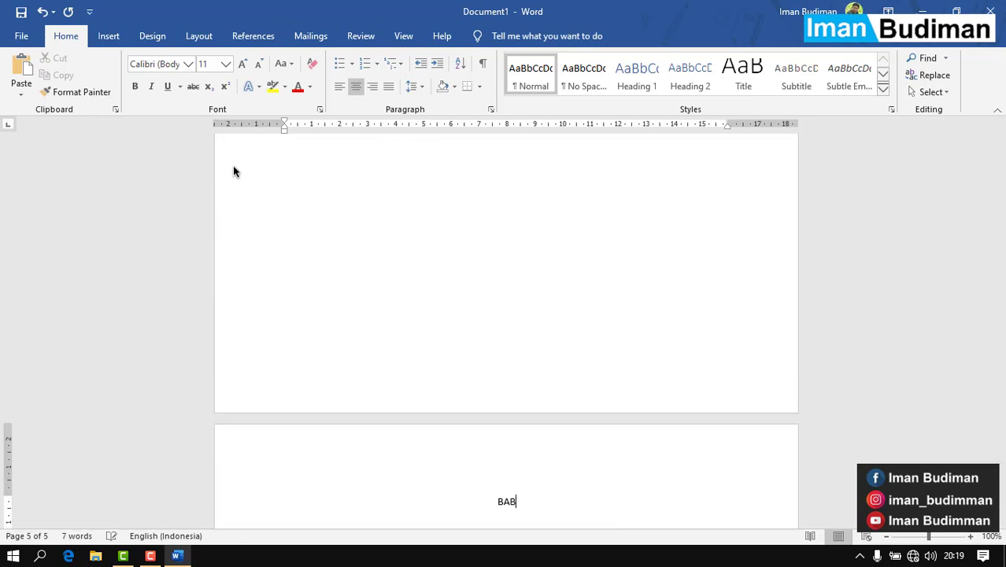
{"action": "type", "text": "I"}
{"action": "key", "text": "Return"}
{"action": "key", "text": "Return"}
{"action": "key", "text": "Return"}
{"action": "key", "text": "Return"}
{"action": "key", "text": "Return"}
{"action": "key", "text": "Return"}
{"action": "key", "text": "Return"}
{"action": "key", "text": "Return"}
{"action": "key", "text": "Return"}
{"action": "key", "text": "Return"}
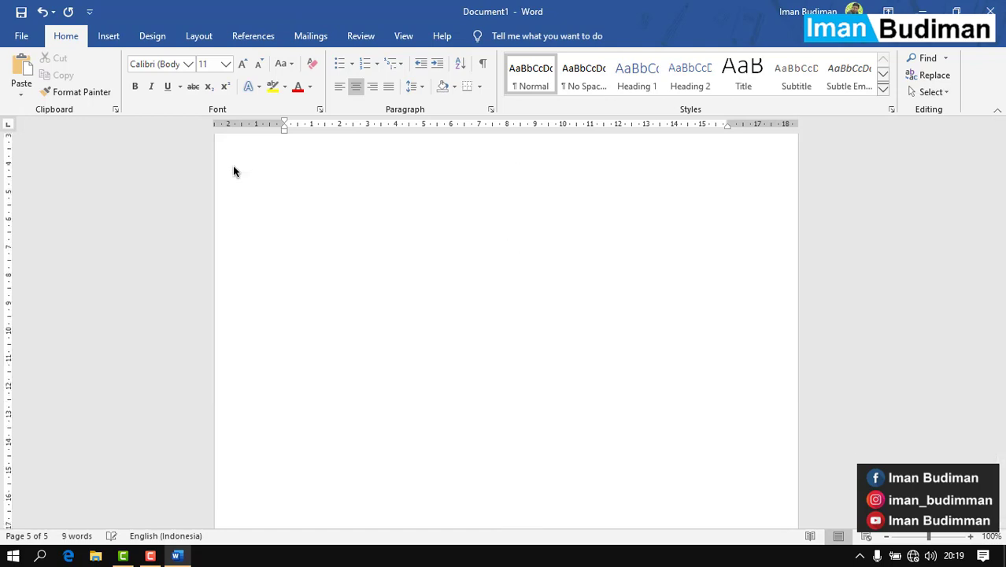
{"action": "key", "text": "Return"}
{"action": "key", "text": "Return"}
{"action": "key", "text": "Return"}
{"action": "key", "text": "Return"}
{"action": "key", "text": "Return"}
{"action": "key", "text": "Return"}
{"action": "key", "text": "Return"}
{"action": "key", "text": "Return"}
{"action": "key", "text": "Return"}
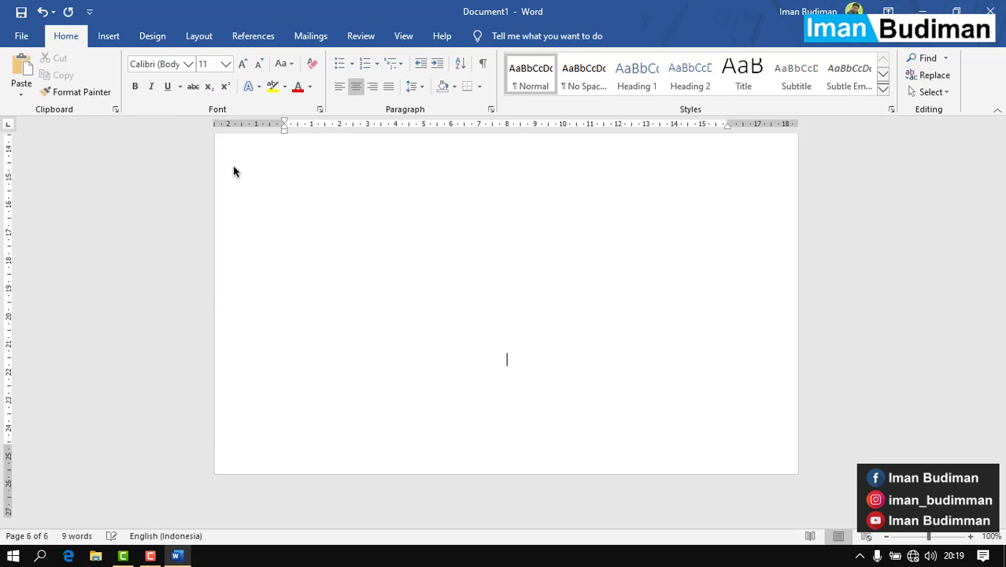
{"action": "key", "text": "Return"}
{"action": "key", "text": "Return"}
{"action": "key", "text": "Return"}
{"action": "key", "text": "Return"}
{"action": "key", "text": "Return"}
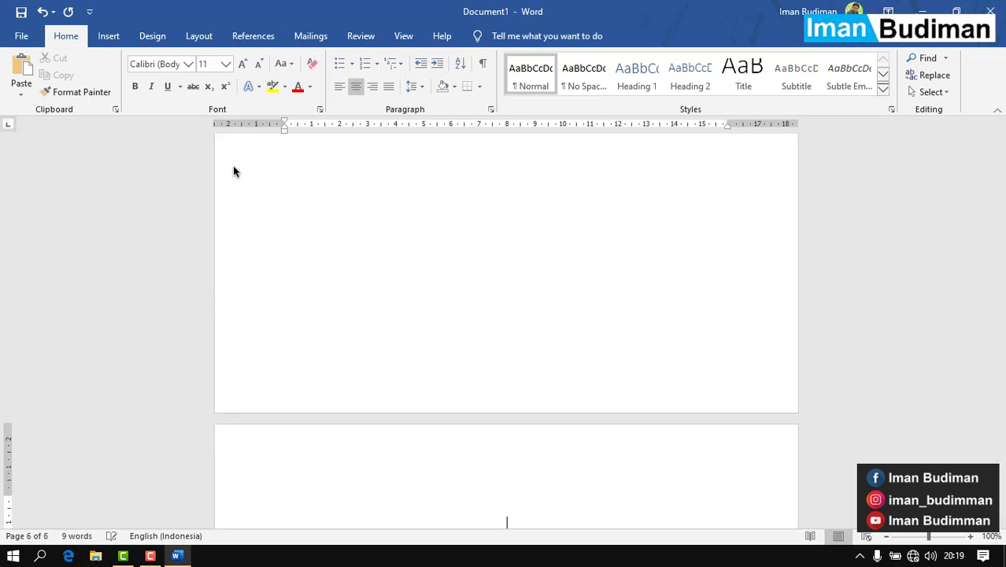
{"action": "type", "text": "BAB "}
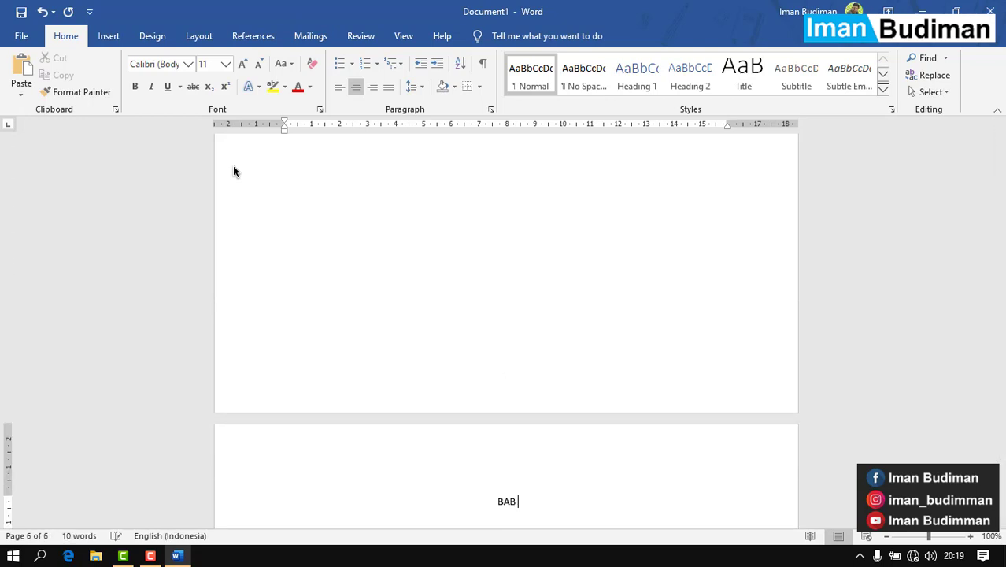
{"action": "type", "text": "II"}
{"action": "key", "text": "Return"}
{"action": "key", "text": "Return"}
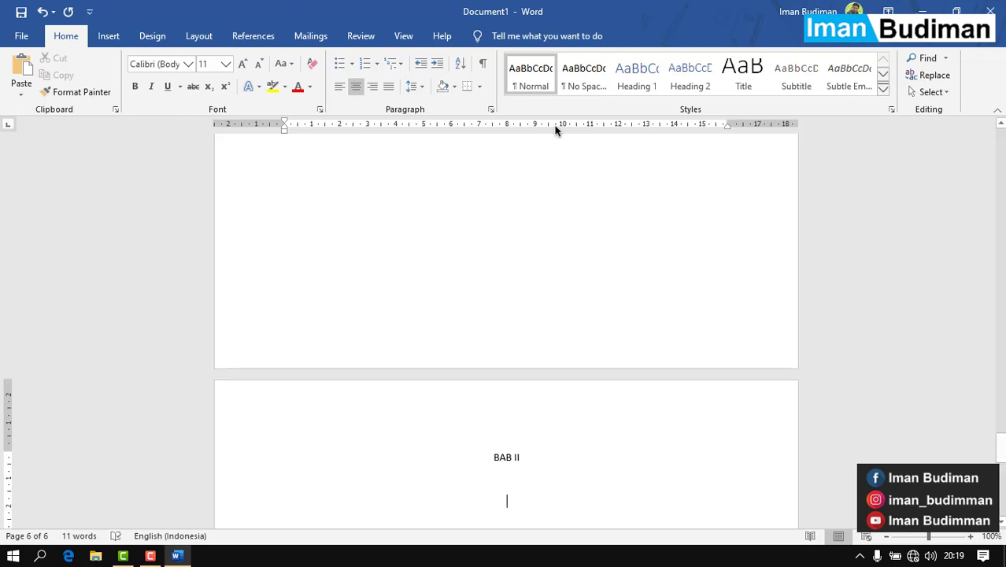
Zoom out to show all pages, then select all text and enlarge the font twice.
{"action": "left_click", "coordinate": [885, 536]}
{"action": "left_click", "coordinate": [886, 536]}
{"action": "left_click", "coordinate": [885, 536]}
{"action": "left_click", "coordinate": [887, 536]}
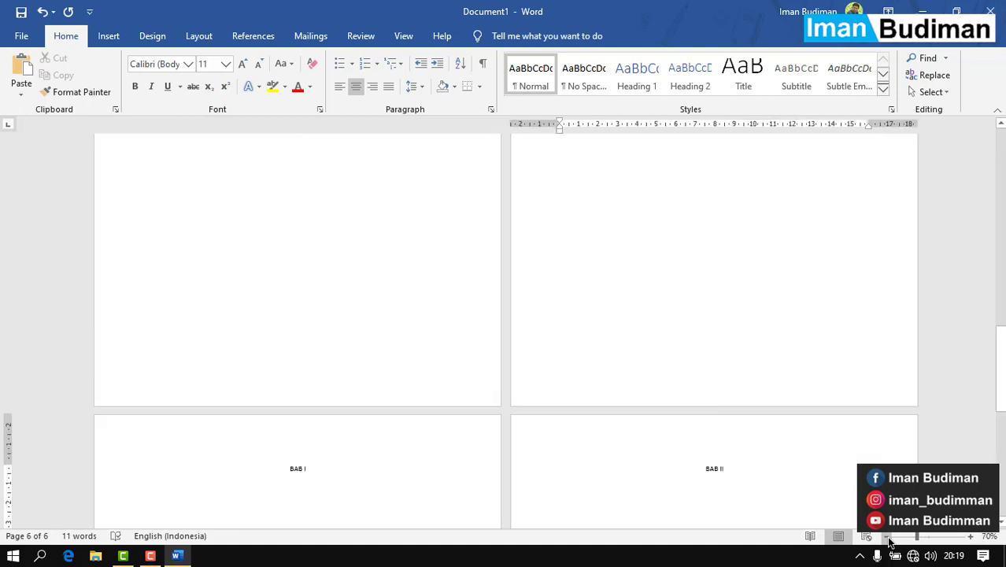
{"action": "left_click", "coordinate": [887, 537]}
{"action": "left_click", "coordinate": [886, 537]}
{"action": "left_click_drag", "start_coordinate": [1000, 299], "coordinate": [999, 319]}
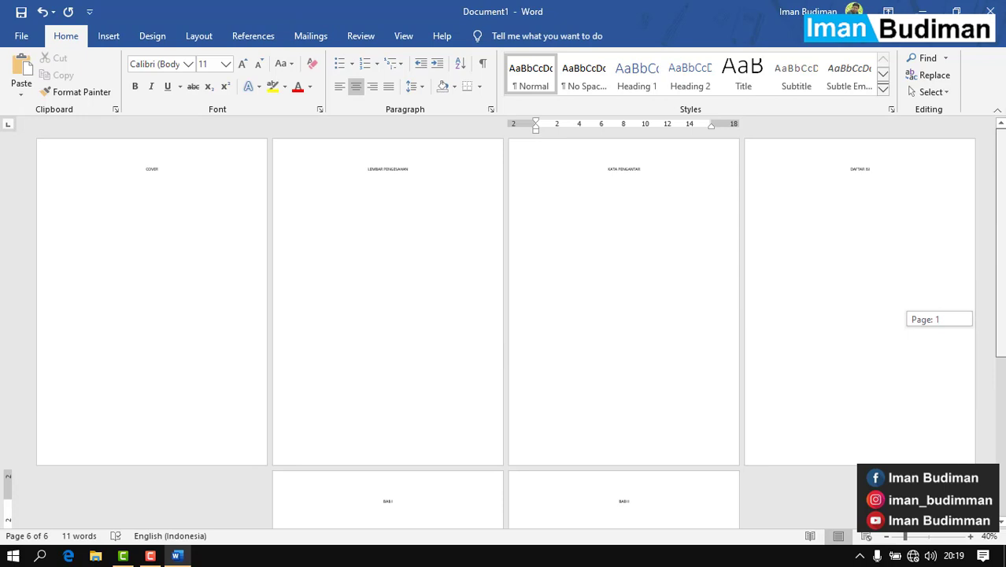
{"action": "left_click", "coordinate": [166, 308]}
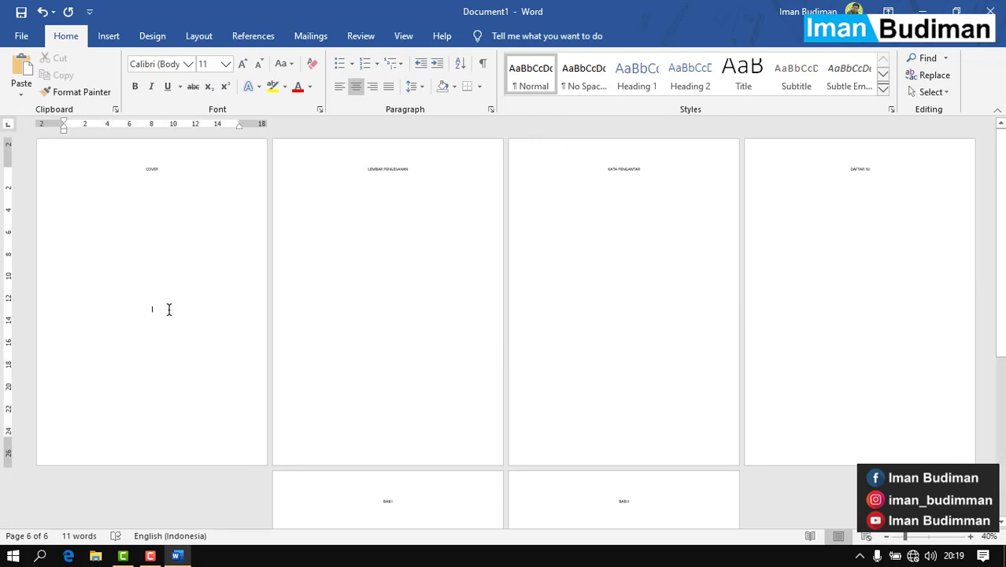
{"action": "key", "text": "ctrl+a"}
{"action": "key", "text": "ctrl+bracketright"}
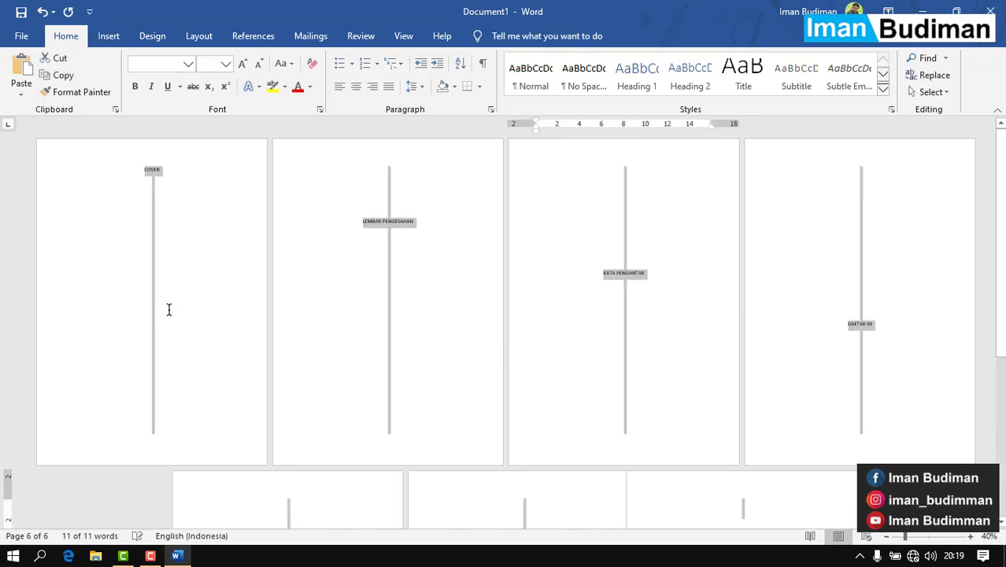
{"action": "key", "text": "ctrl+bracketright"}
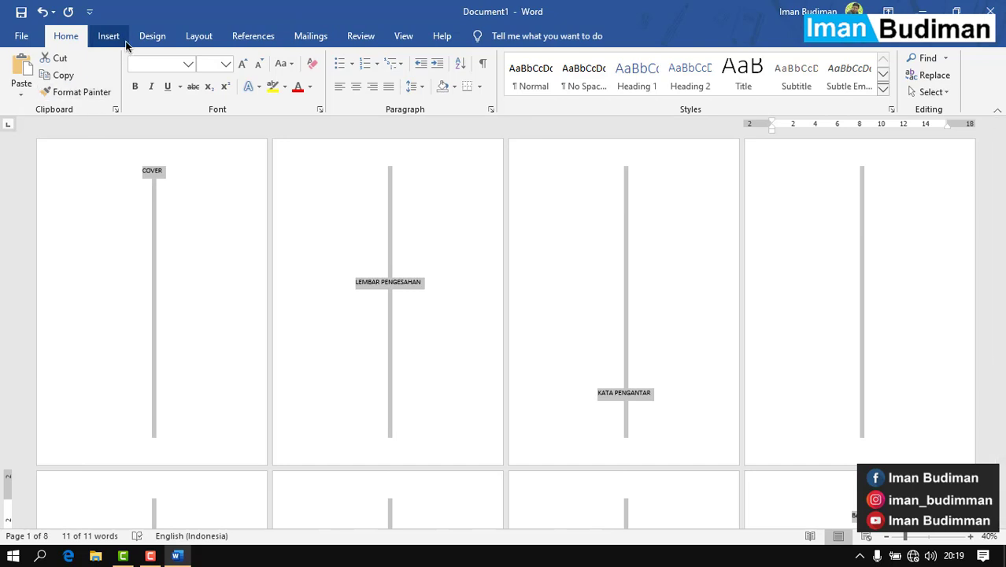
{"action": "key", "text": "alt+n"}
Remove the blank lines above LEMBAR PENGESAHAN, KATA PENGANTAR and DAFTAR ISI.
{"action": "left_click", "coordinate": [372, 164]}
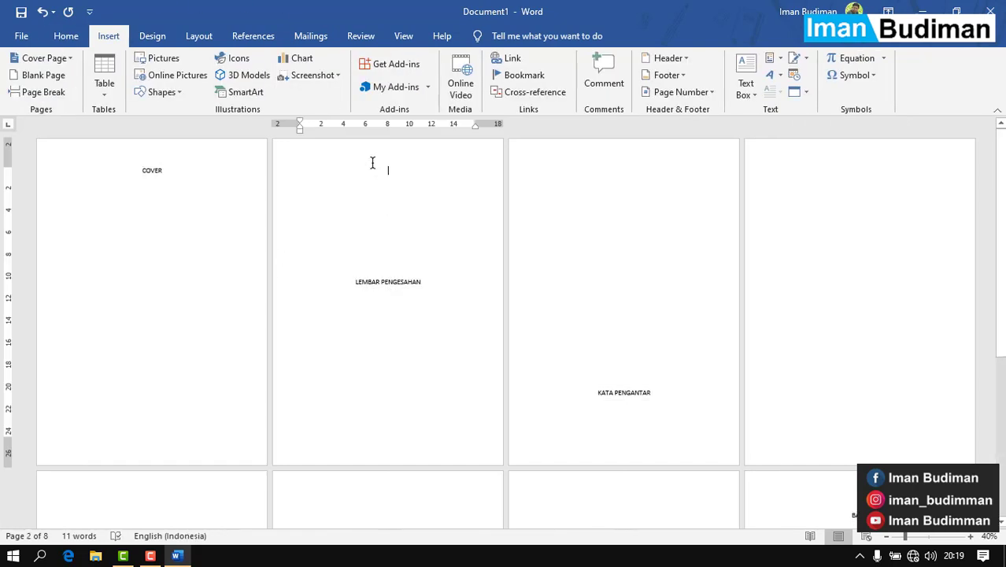
{"action": "key", "text": "Delete"}
{"action": "key", "text": "Delete"}
{"action": "key", "text": "Delete"}
{"action": "key", "text": "Delete"}
{"action": "key", "text": "Delete"}
{"action": "key", "text": "Delete"}
{"action": "key", "text": "Delete"}
{"action": "key", "text": "Delete"}
{"action": "key", "text": "Delete"}
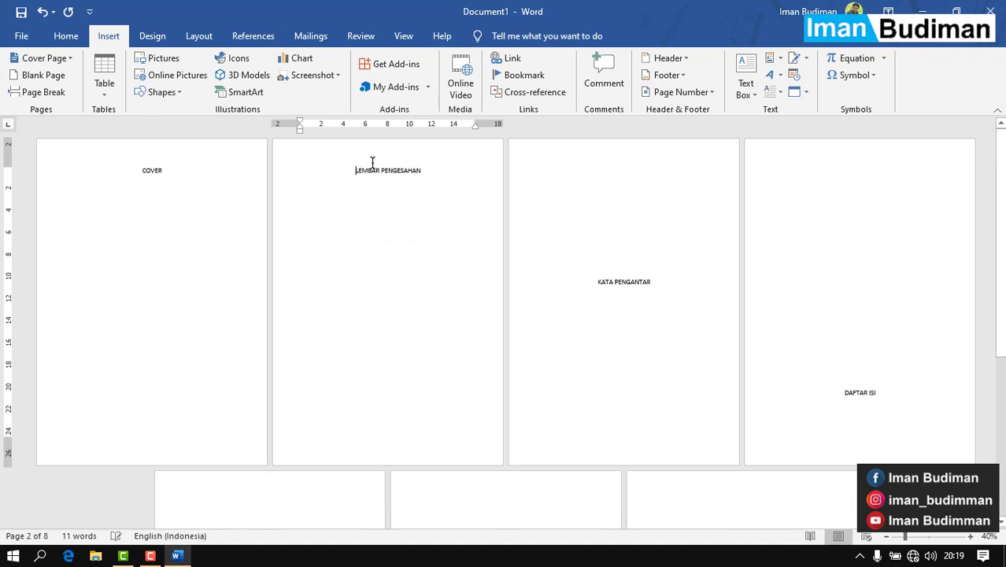
{"action": "left_click", "coordinate": [647, 163]}
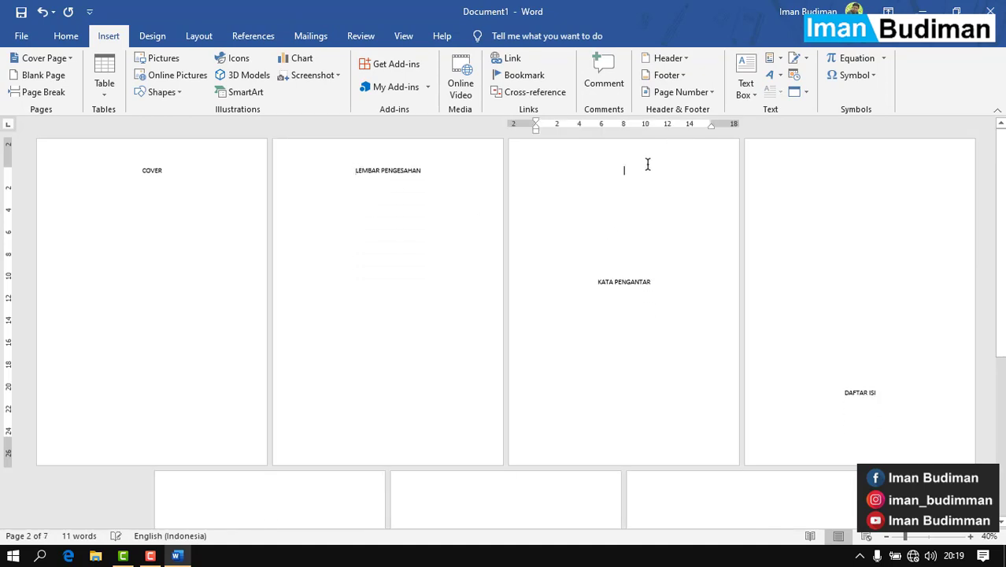
{"action": "key", "text": "Delete"}
{"action": "key", "text": "Delete"}
{"action": "key", "text": "Delete"}
{"action": "key", "text": "Delete"}
{"action": "key", "text": "Delete"}
{"action": "key", "text": "Delete"}
{"action": "key", "text": "Delete"}
{"action": "key", "text": "Delete"}
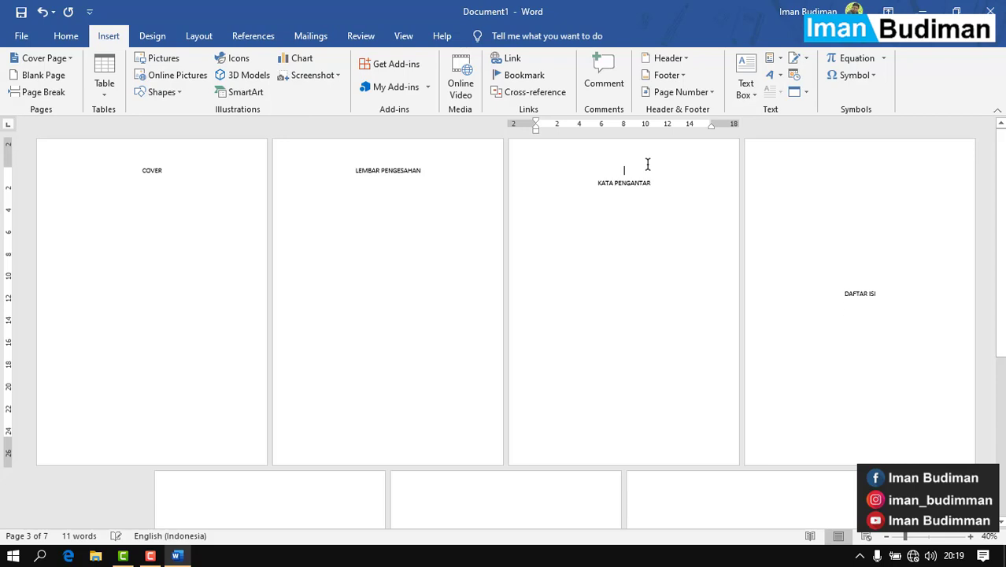
{"action": "key", "text": "Delete"}
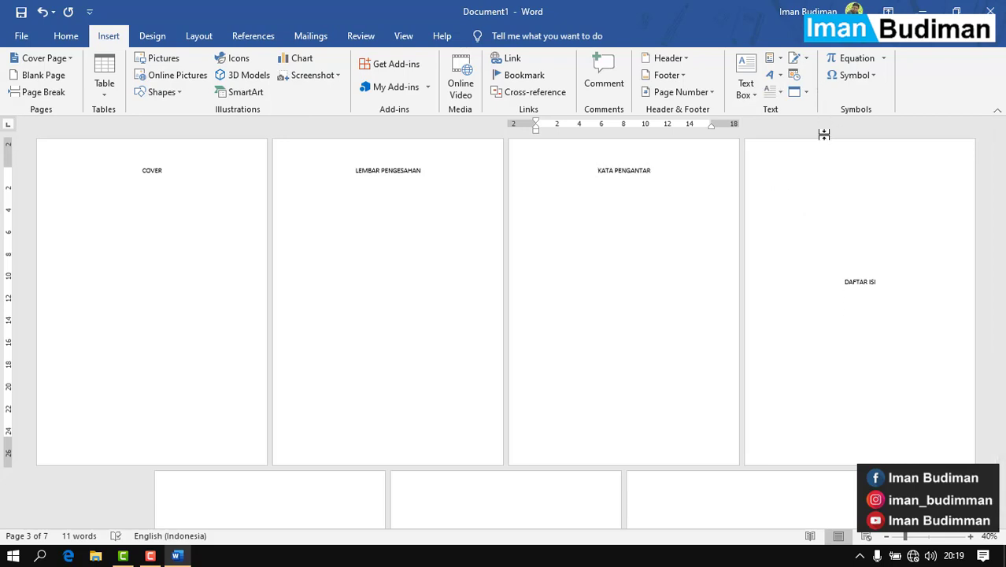
{"action": "left_click", "coordinate": [820, 172]}
{"action": "key", "text": "Delete"}
{"action": "key", "text": "Delete"}
{"action": "key", "text": "Delete"}
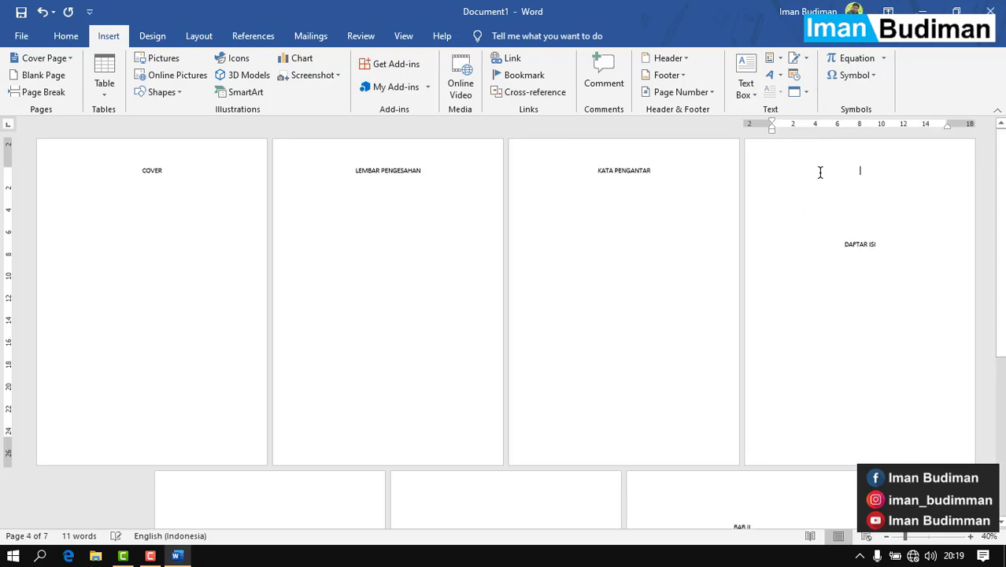
{"action": "key", "text": "Delete"}
{"action": "key", "text": "Delete"}
{"action": "key", "text": "Delete"}
{"action": "key", "text": "Delete"}
{"action": "key", "text": "Delete"}
{"action": "key", "text": "Delete"}
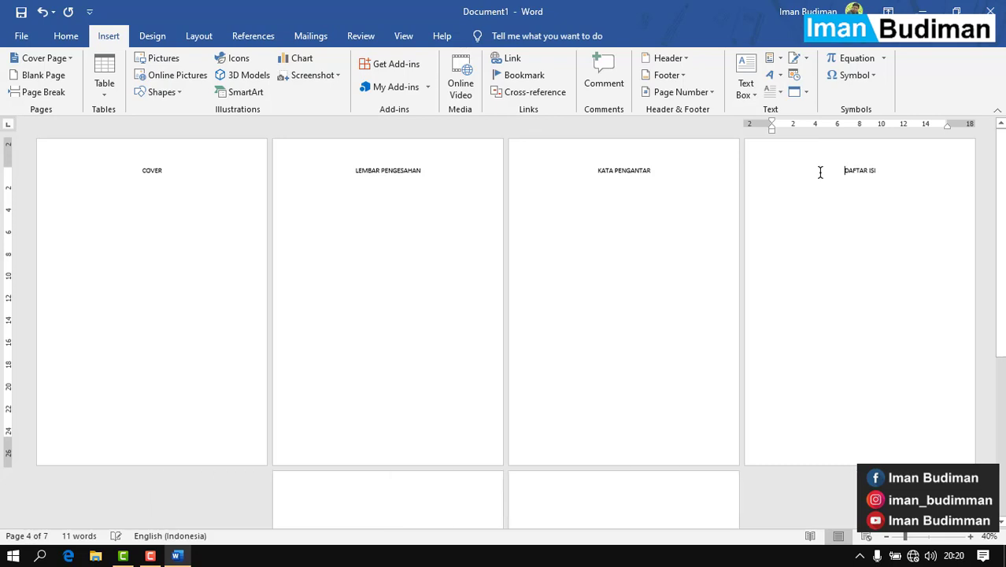
Remove the blank lines above BAB I and BAB II so they top their pages.
{"action": "scroll", "coordinate": [820, 172], "scroll_direction": "down", "scroll_amount": 3}
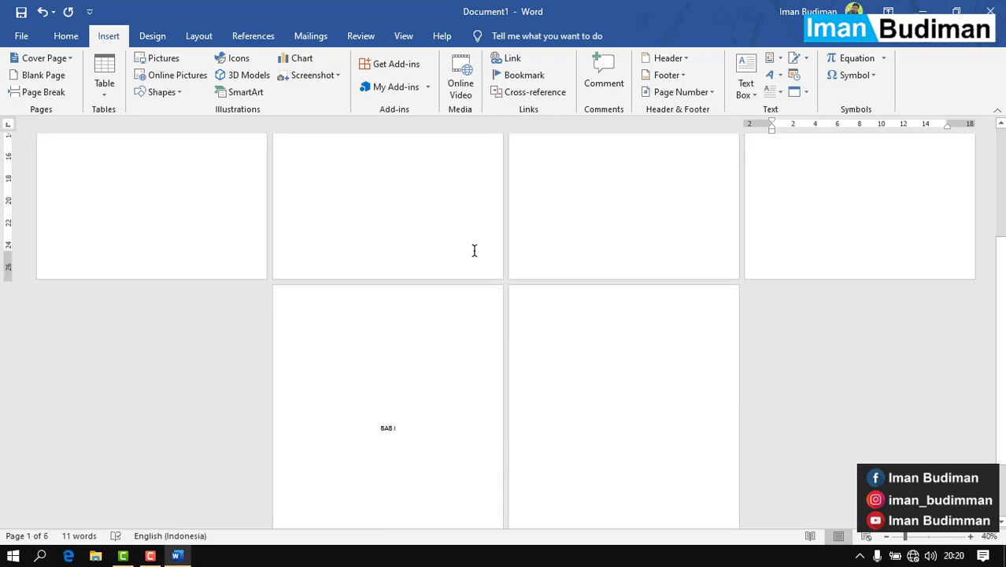
{"action": "left_click", "coordinate": [430, 301]}
{"action": "key", "text": "Delete"}
{"action": "key", "text": "Delete"}
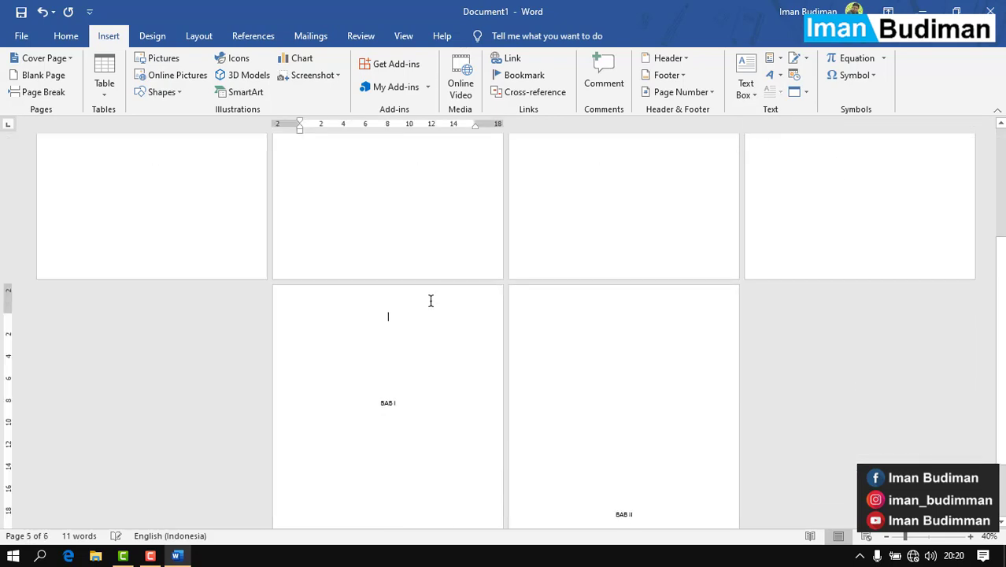
{"action": "key", "text": "Delete"}
{"action": "key", "text": "Delete"}
{"action": "key", "text": "Delete"}
{"action": "key", "text": "Delete"}
{"action": "key", "text": "Delete"}
{"action": "key", "text": "Delete"}
{"action": "key", "text": "Delete"}
{"action": "left_click", "coordinate": [575, 309]}
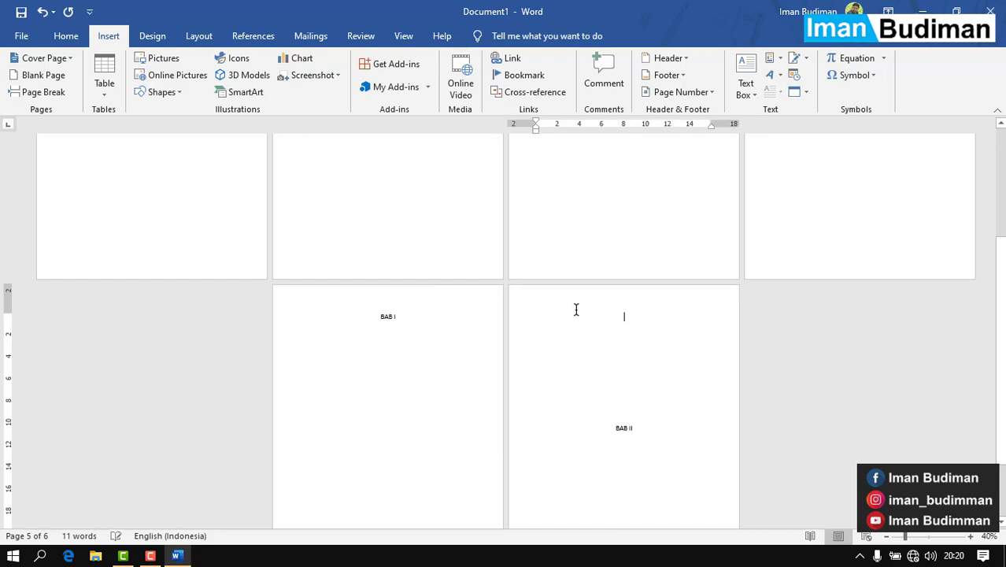
{"action": "key", "text": "Delete"}
{"action": "key", "text": "Delete"}
{"action": "key", "text": "Delete"}
{"action": "key", "text": "Delete"}
{"action": "key", "text": "Delete"}
{"action": "key", "text": "Delete"}
{"action": "key", "text": "Delete"}
{"action": "key", "text": "Delete"}
{"action": "key", "text": "Delete"}
{"action": "left_click_drag", "start_coordinate": [999, 440], "coordinate": [999, 332]}
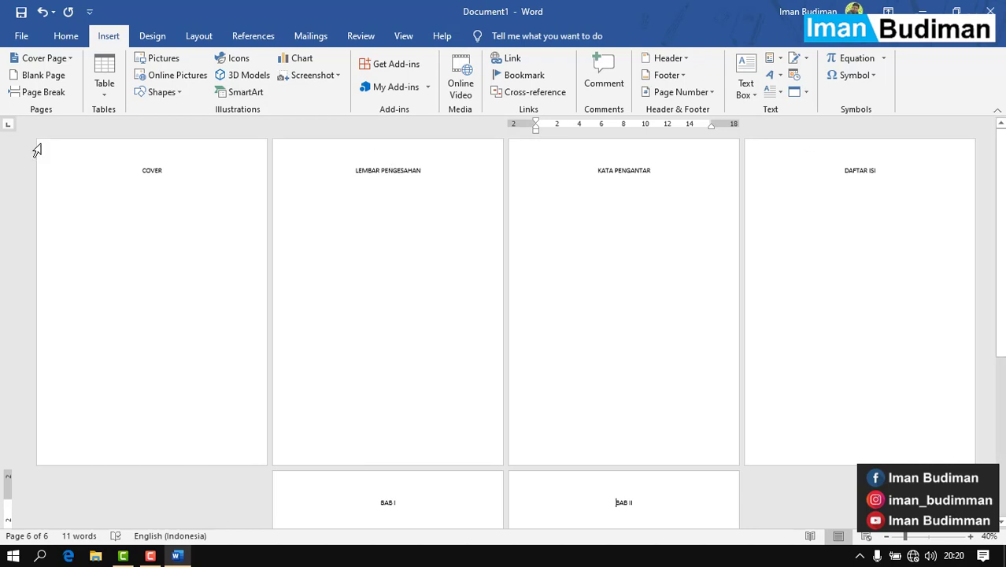
{"action": "left_click", "coordinate": [154, 184]}
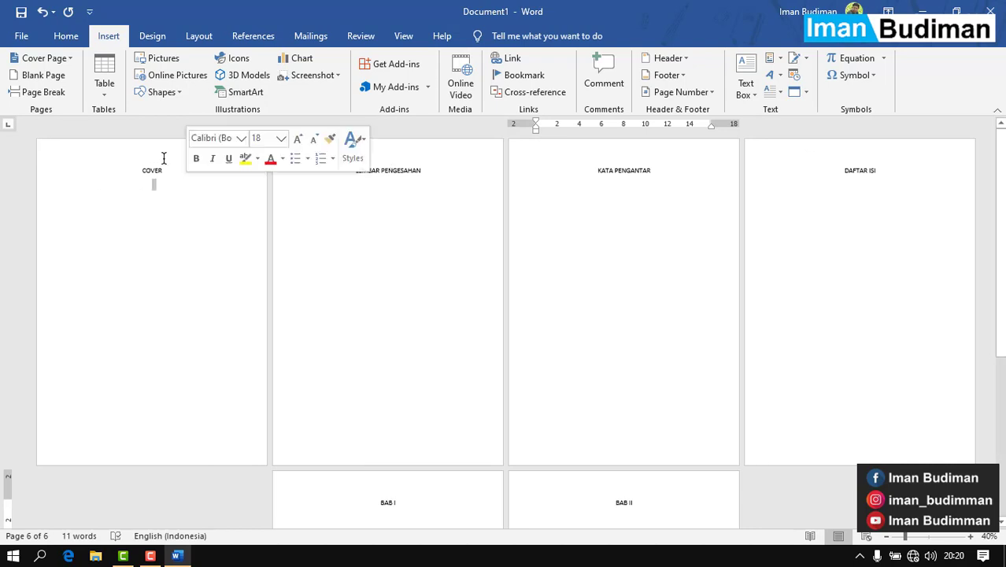
{"action": "double_click", "coordinate": [129, 446]}
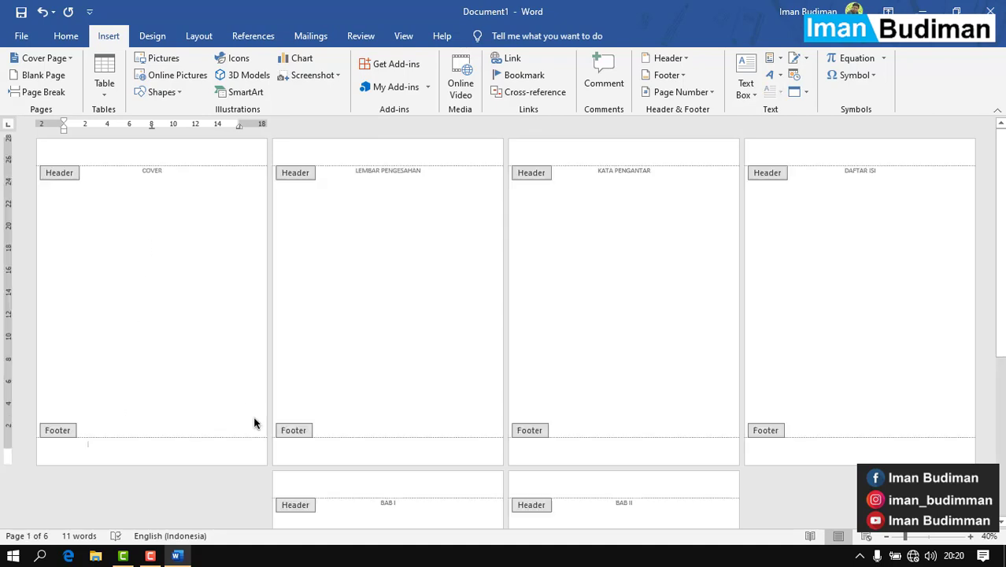
{"action": "double_click", "coordinate": [205, 400]}
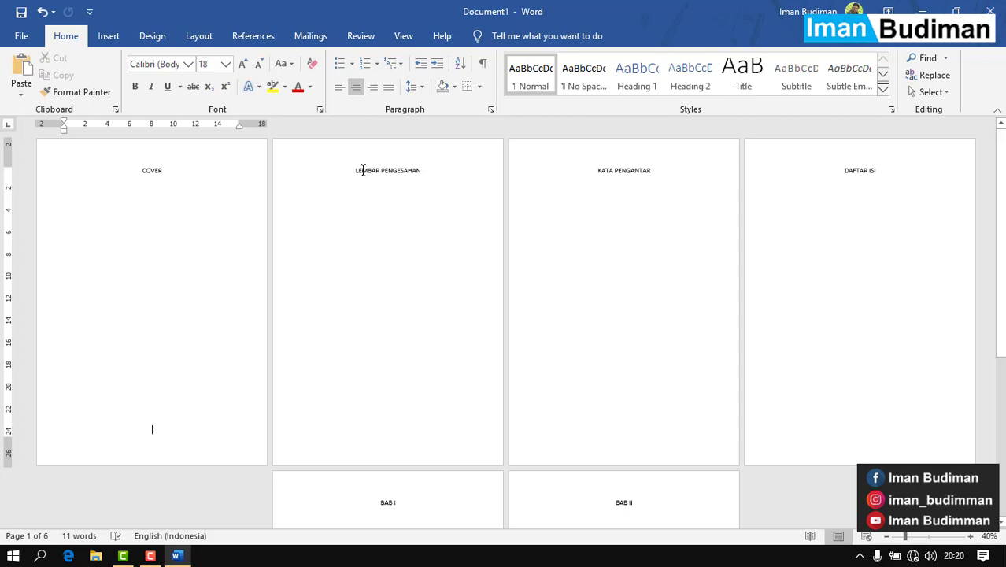
{"action": "left_click_drag", "start_coordinate": [353, 170], "coordinate": [466, 170]}
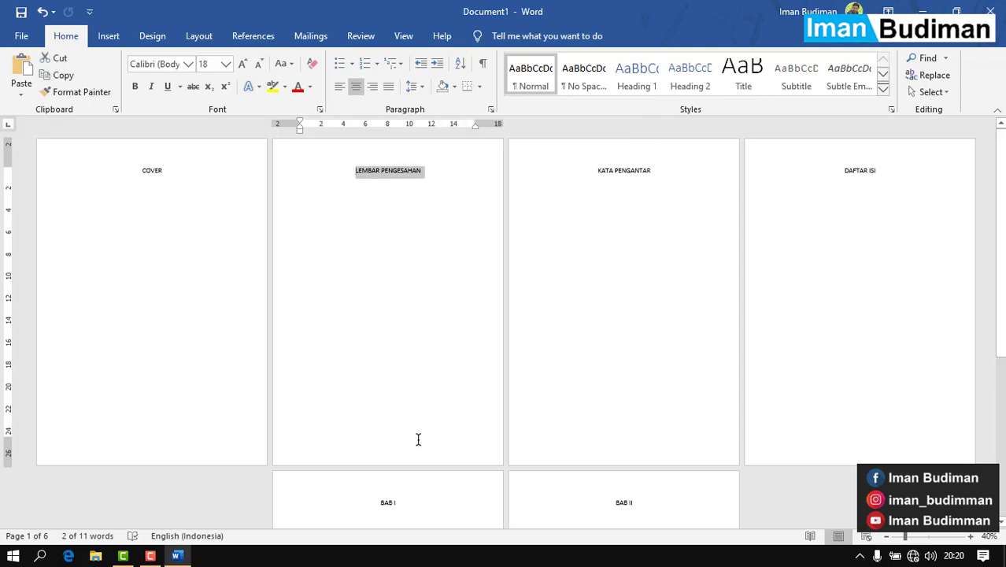
Check each of the six pages by clicking into them in turn.
{"action": "scroll", "coordinate": [418, 442], "scroll_direction": "down", "scroll_amount": 2}
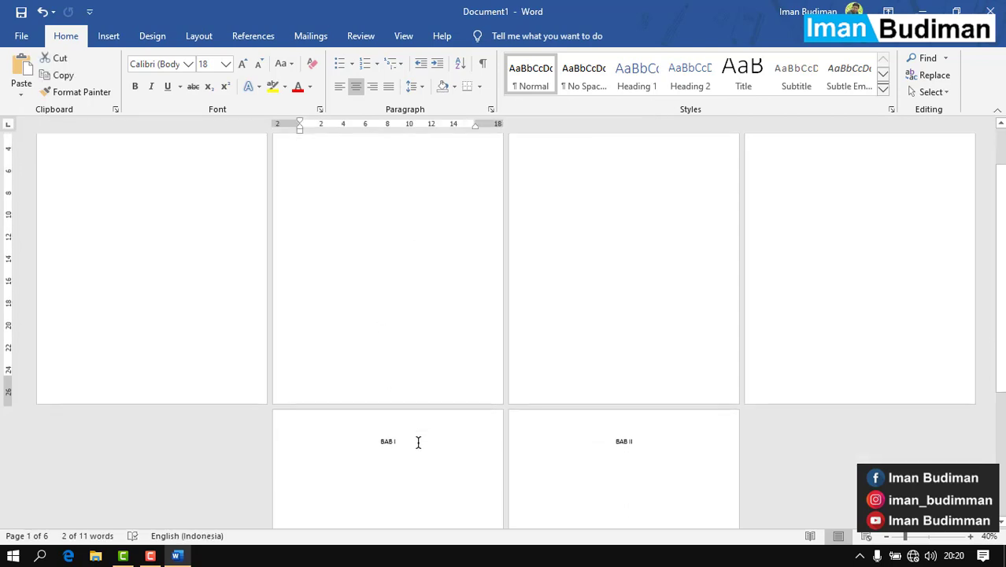
{"action": "left_click", "coordinate": [962, 342]}
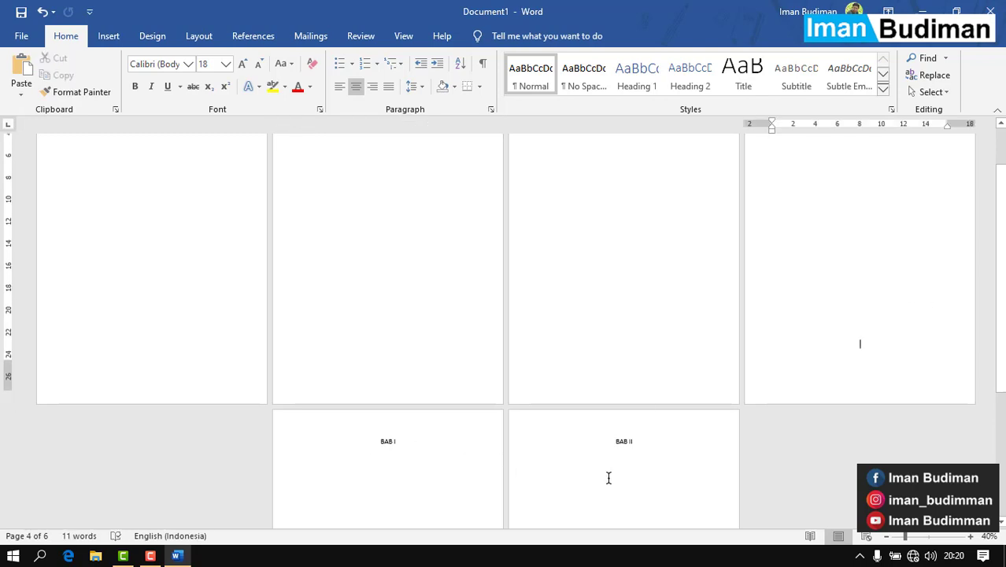
{"action": "scroll", "coordinate": [608, 477], "scroll_direction": "down", "scroll_amount": 5}
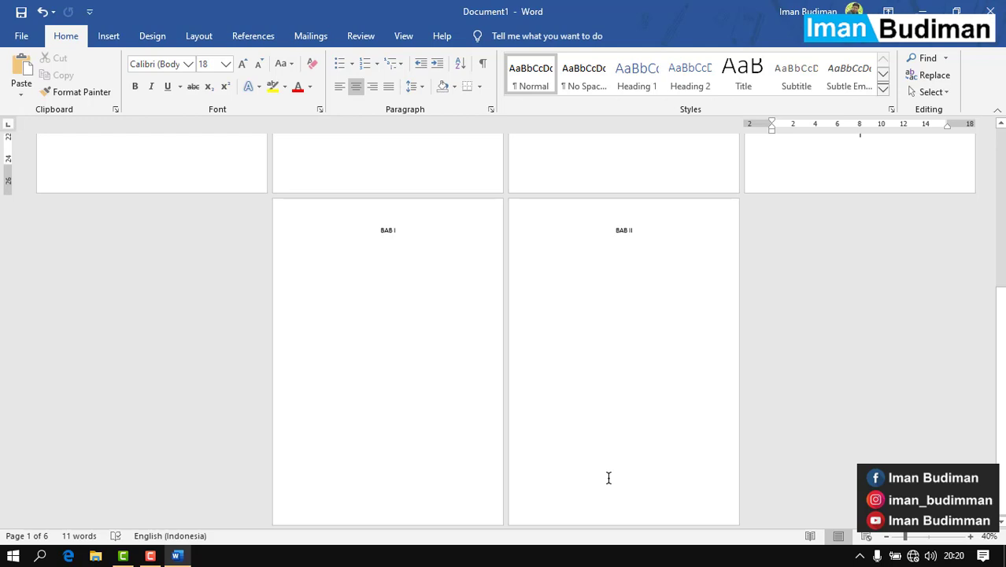
{"action": "scroll", "coordinate": [608, 477], "scroll_direction": "up", "scroll_amount": 3}
{"action": "scroll", "coordinate": [609, 477], "scroll_direction": "up", "scroll_amount": 3}
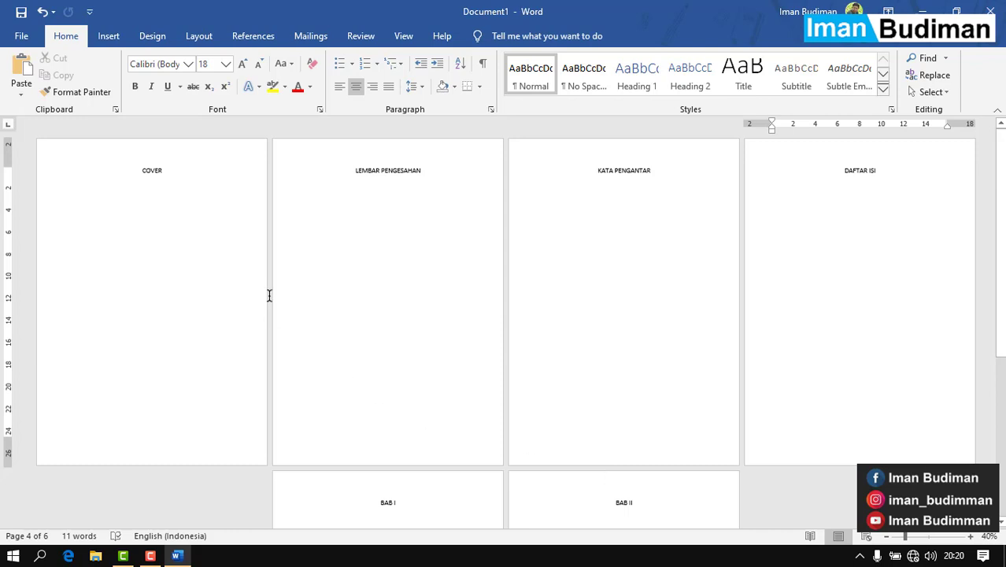
{"action": "left_click", "coordinate": [406, 251]}
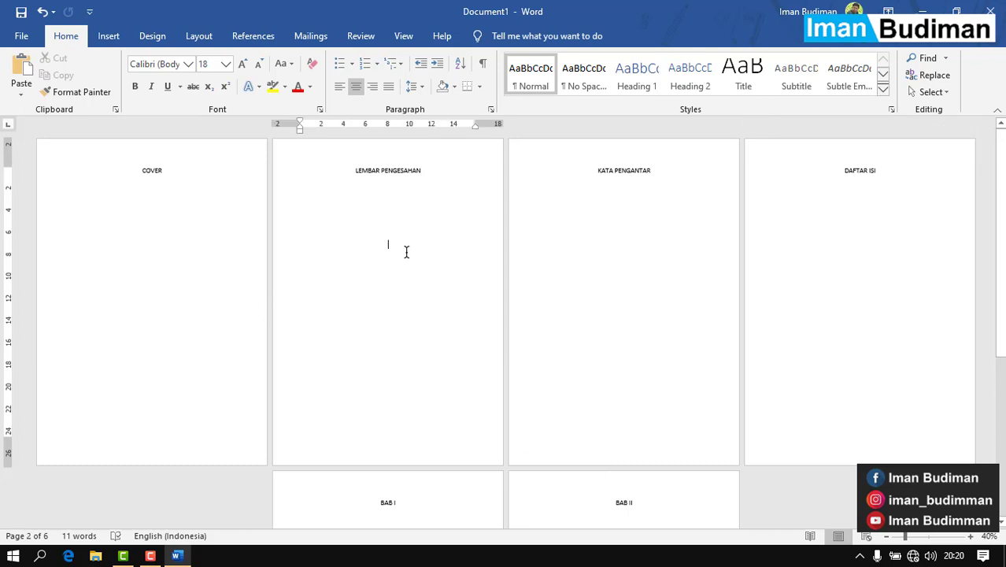
{"action": "left_click", "coordinate": [940, 333]}
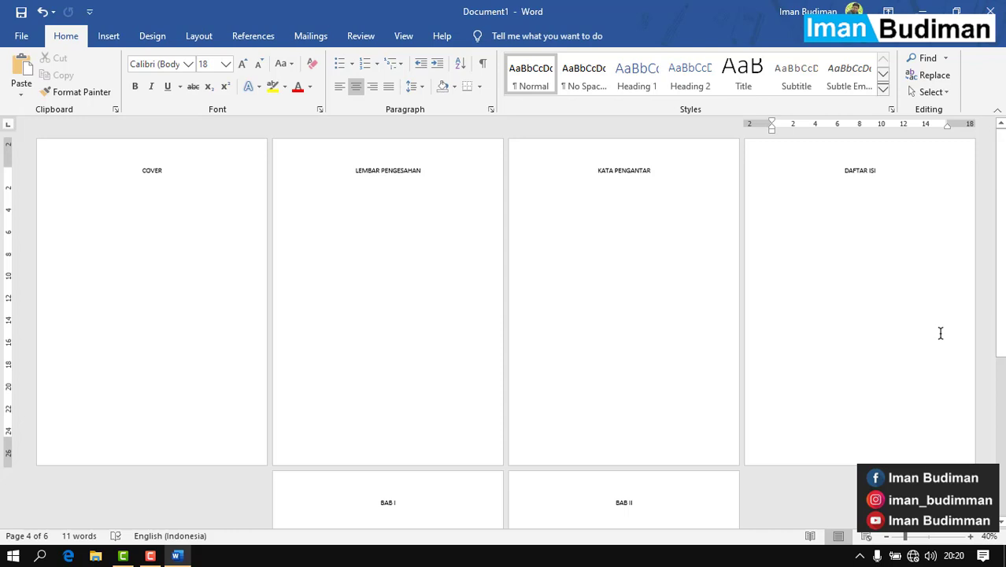
{"action": "scroll", "coordinate": [940, 333], "scroll_direction": "down", "scroll_amount": 3}
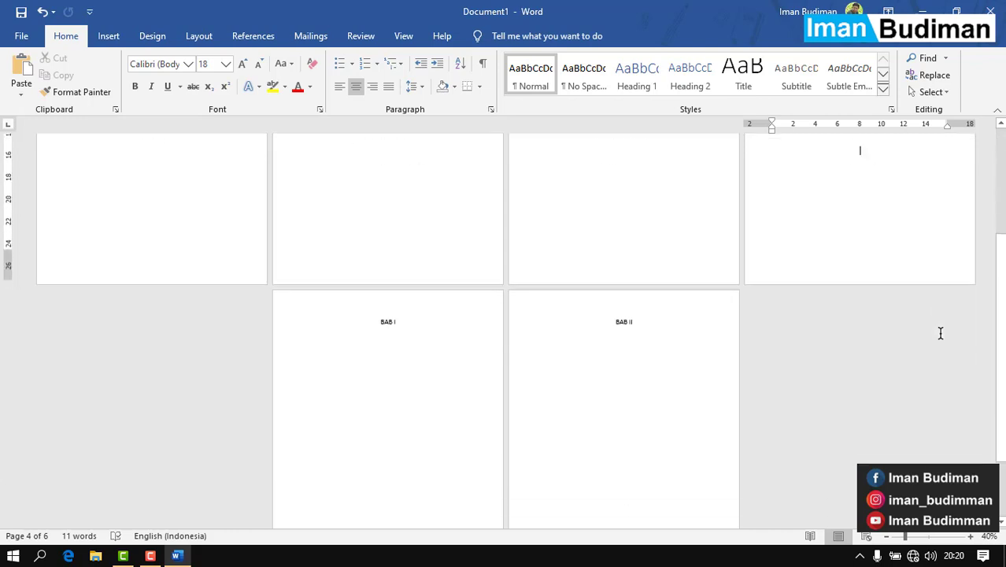
{"action": "left_click", "coordinate": [703, 362]}
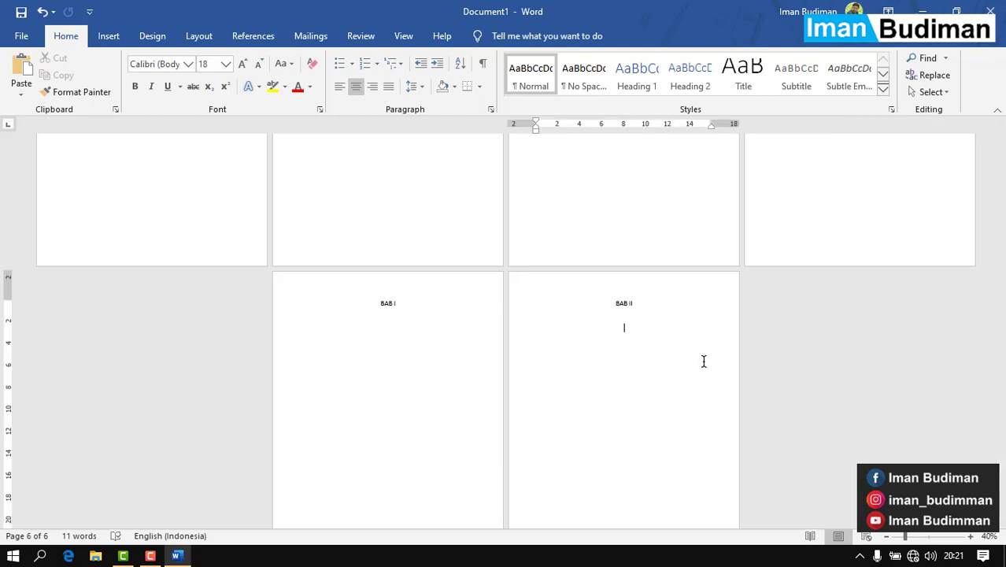
{"action": "scroll", "coordinate": [703, 361], "scroll_direction": "up", "scroll_amount": 3}
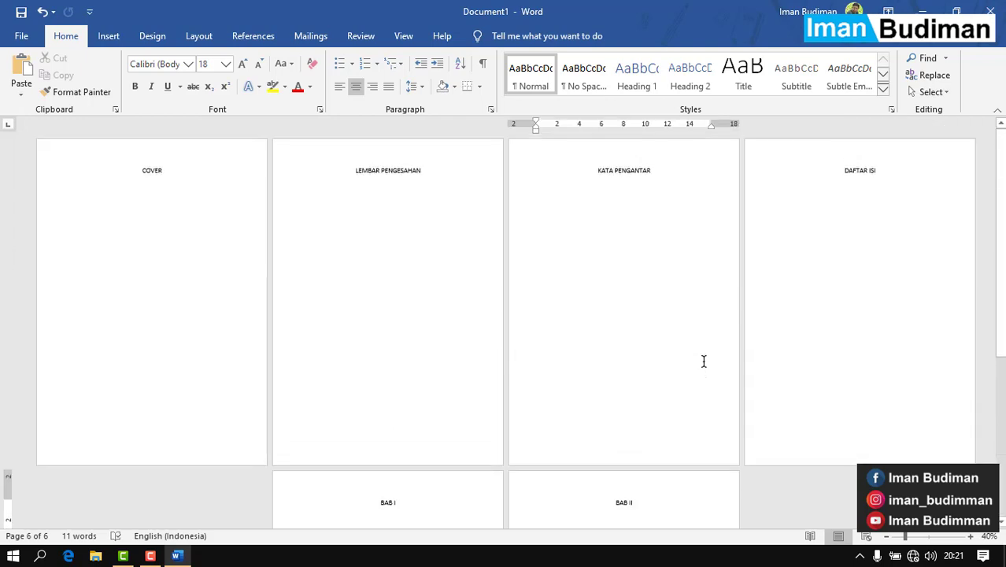
{"action": "left_click", "coordinate": [442, 219]}
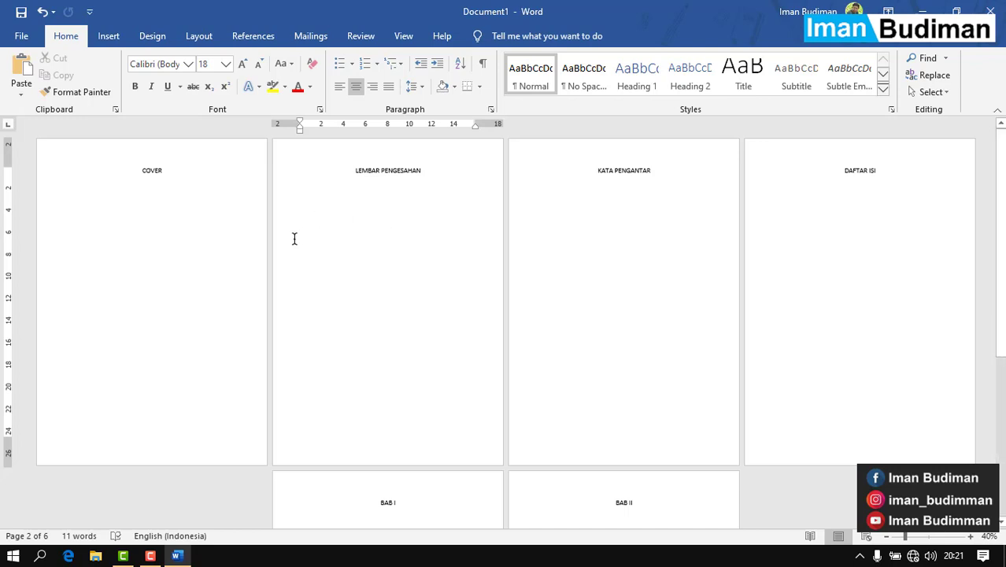
{"action": "left_click", "coordinate": [133, 248]}
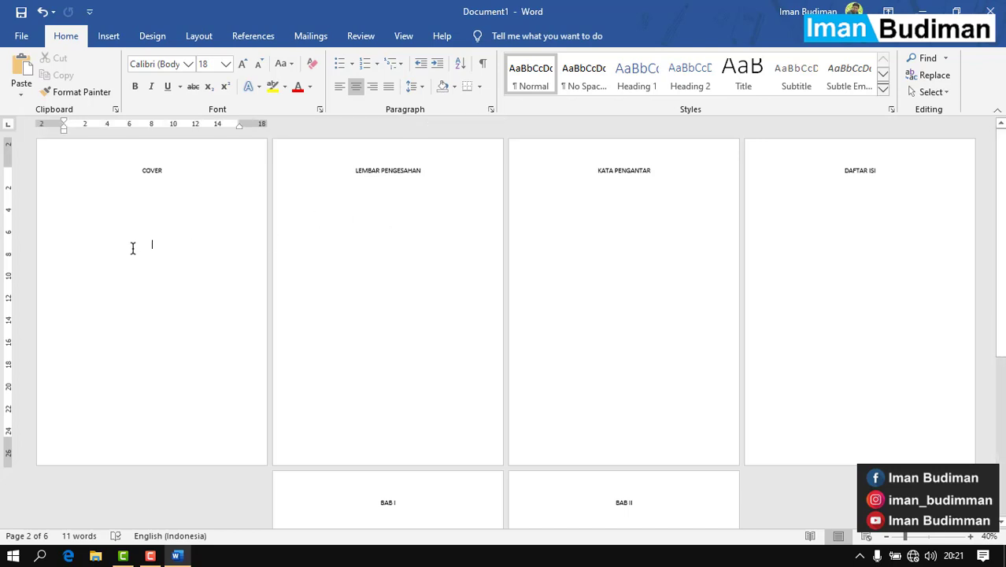
{"action": "left_click", "coordinate": [541, 246]}
{"action": "left_click", "coordinate": [451, 521]}
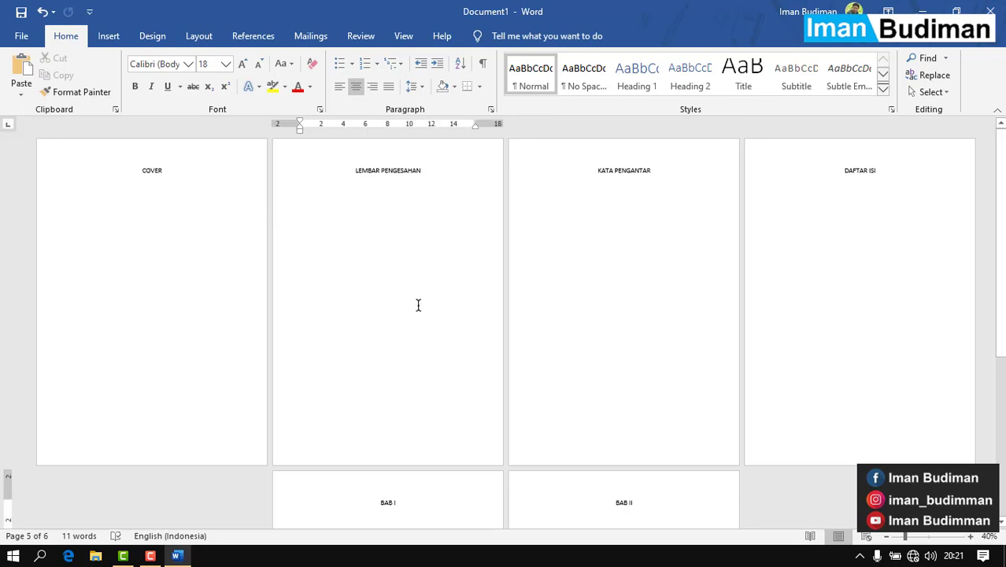
Place the caret before LEMBAR PENGESAHAN and zoom the view in.
{"action": "left_click", "coordinate": [350, 167]}
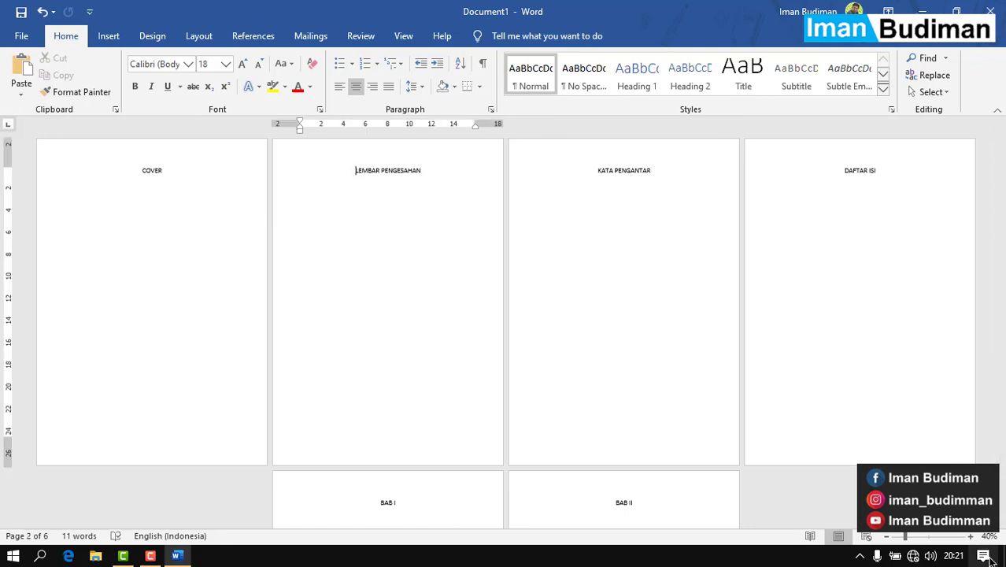
{"action": "left_click", "coordinate": [970, 536]}
{"action": "left_click", "coordinate": [970, 536]}
{"action": "left_click", "coordinate": [971, 536]}
{"action": "left_click", "coordinate": [970, 536]}
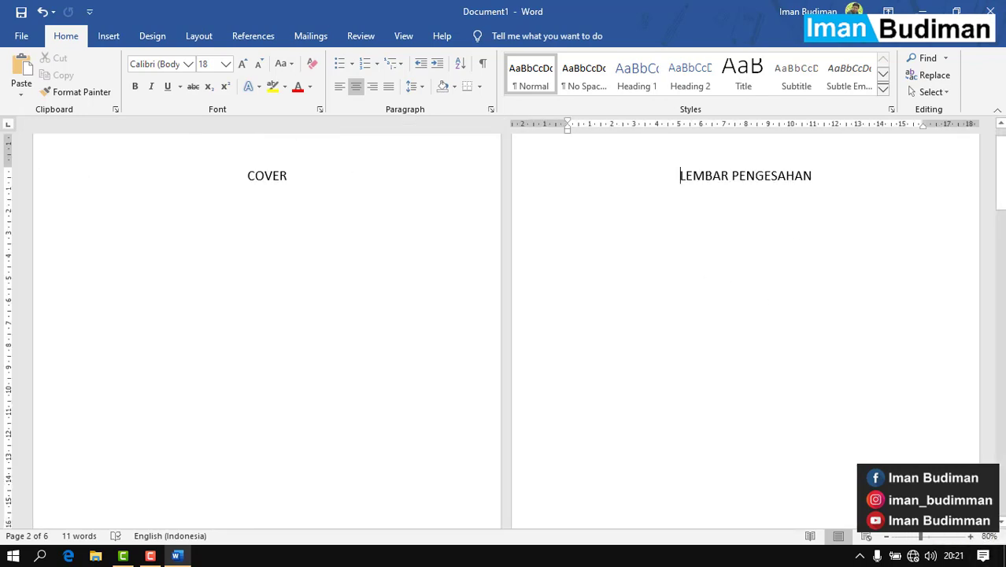
Zoom to 100% and insert a Next Page section break before LEMBAR PENGESAHAN.
{"action": "left_click", "coordinate": [971, 536]}
{"action": "left_click", "coordinate": [971, 536]}
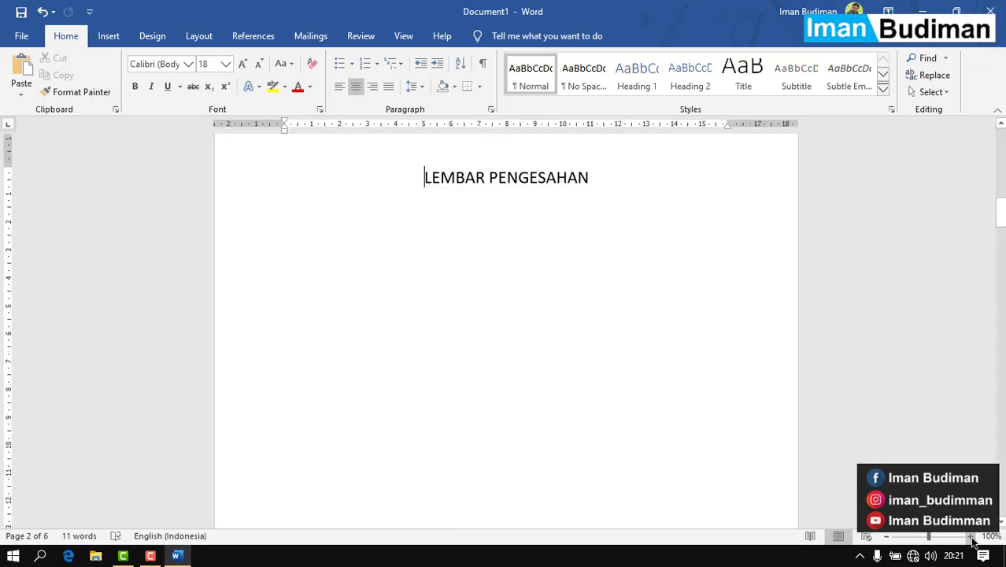
{"action": "scroll", "coordinate": [745, 287], "scroll_direction": "up", "scroll_amount": 2}
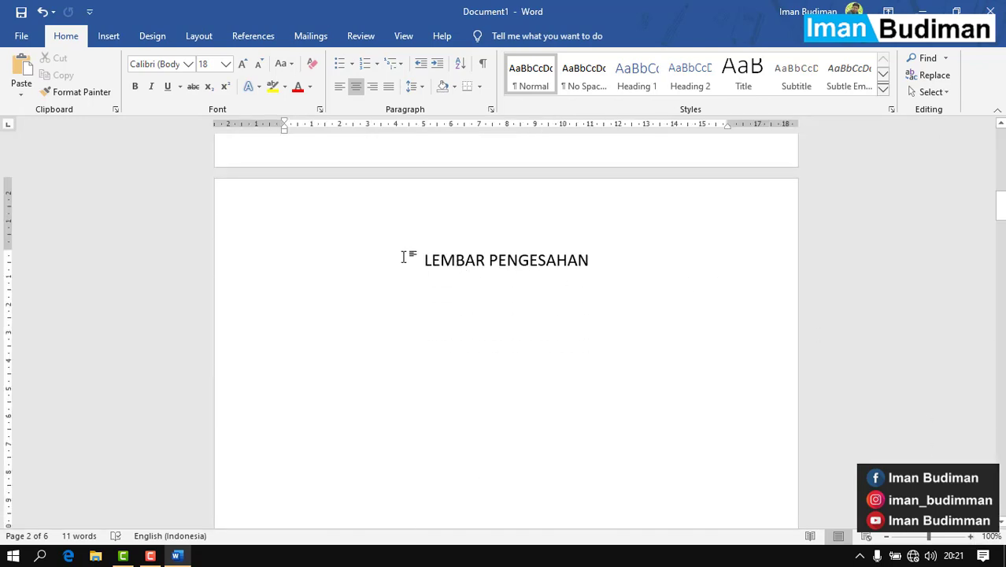
{"action": "left_click", "coordinate": [212, 36]}
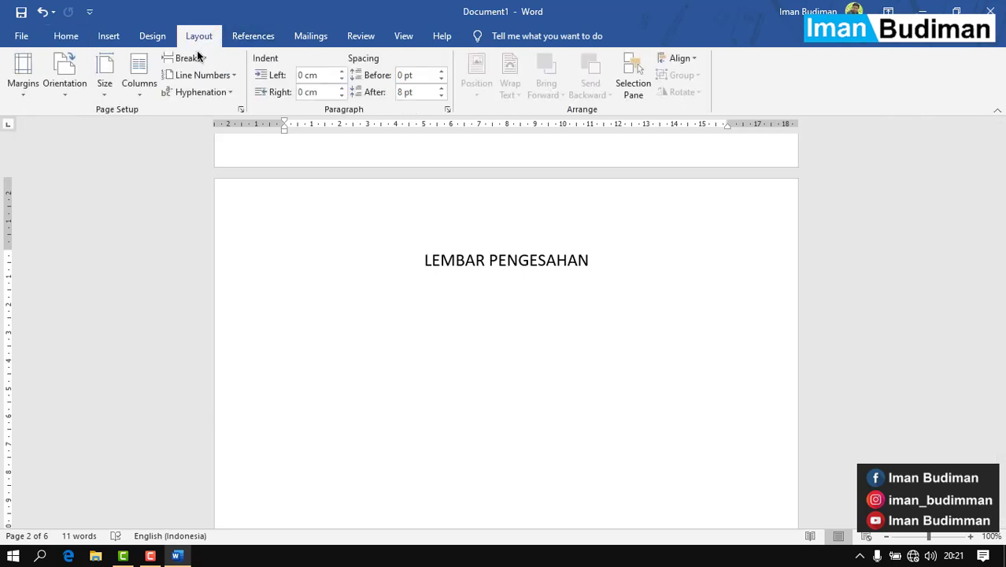
{"action": "left_click", "coordinate": [194, 59]}
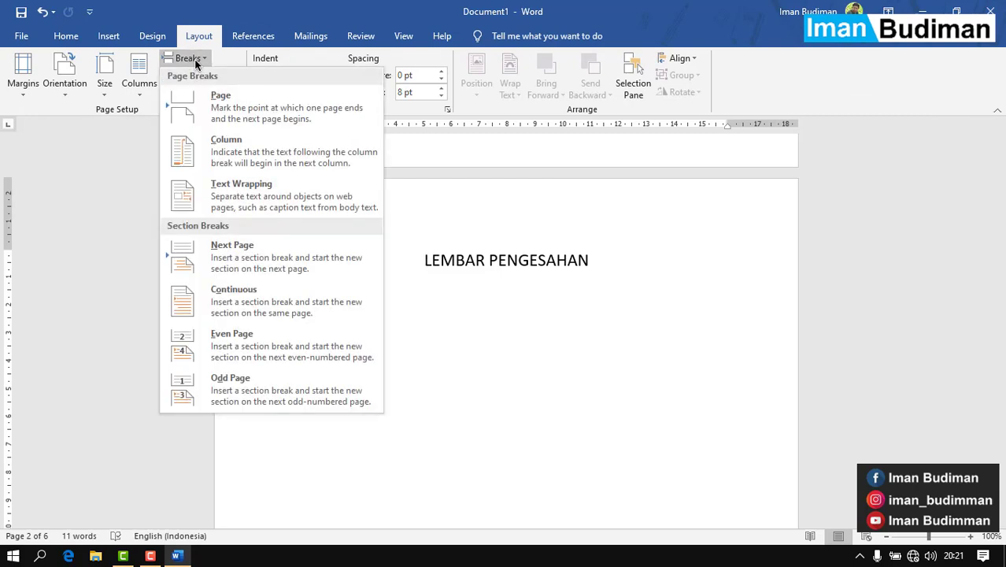
{"action": "left_click", "coordinate": [277, 259]}
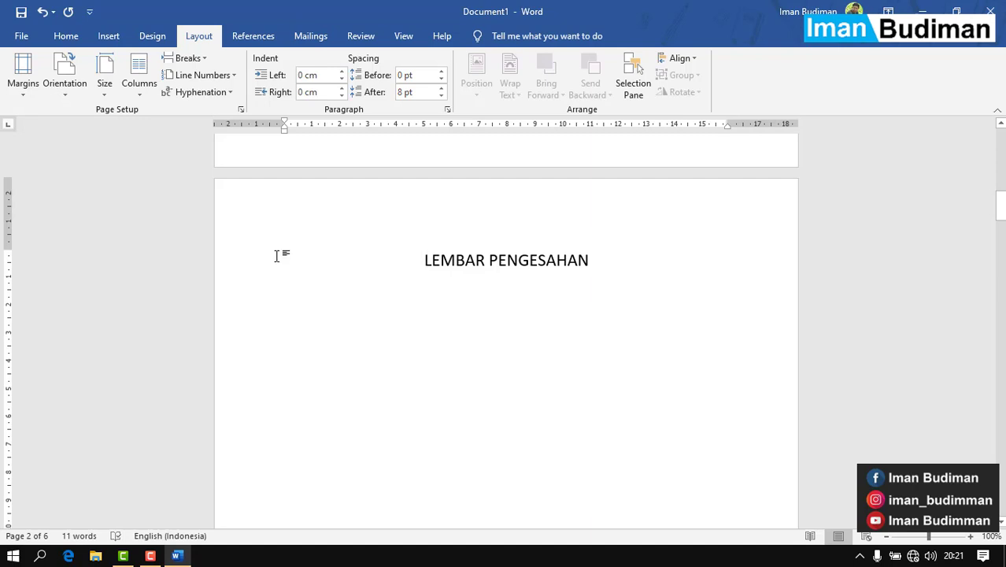
{"action": "scroll", "coordinate": [277, 255], "scroll_direction": "up", "scroll_amount": 5}
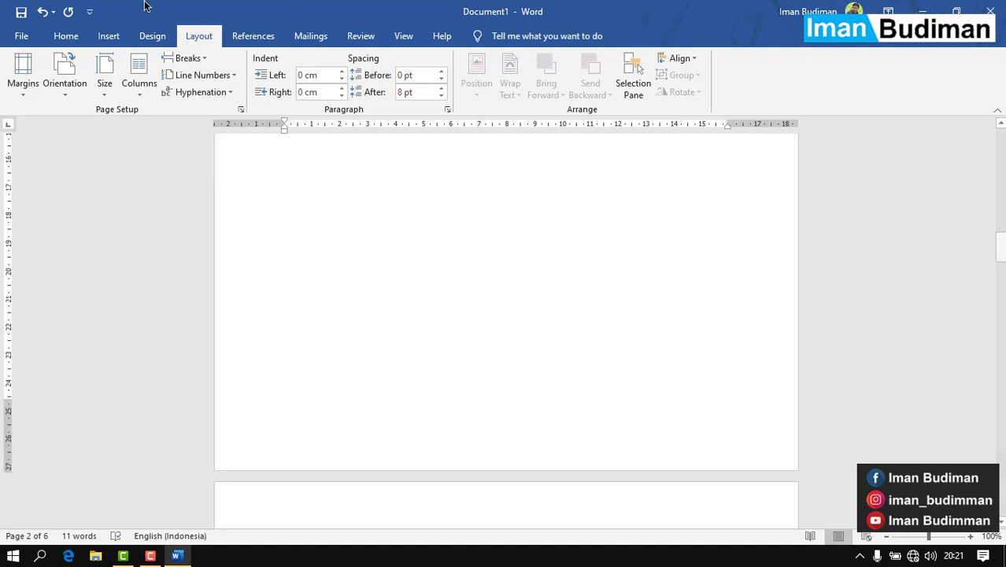
Open the Footer gallery without choosing a style, then inspect the Section 2 footer and exit it.
{"action": "left_click", "coordinate": [109, 35]}
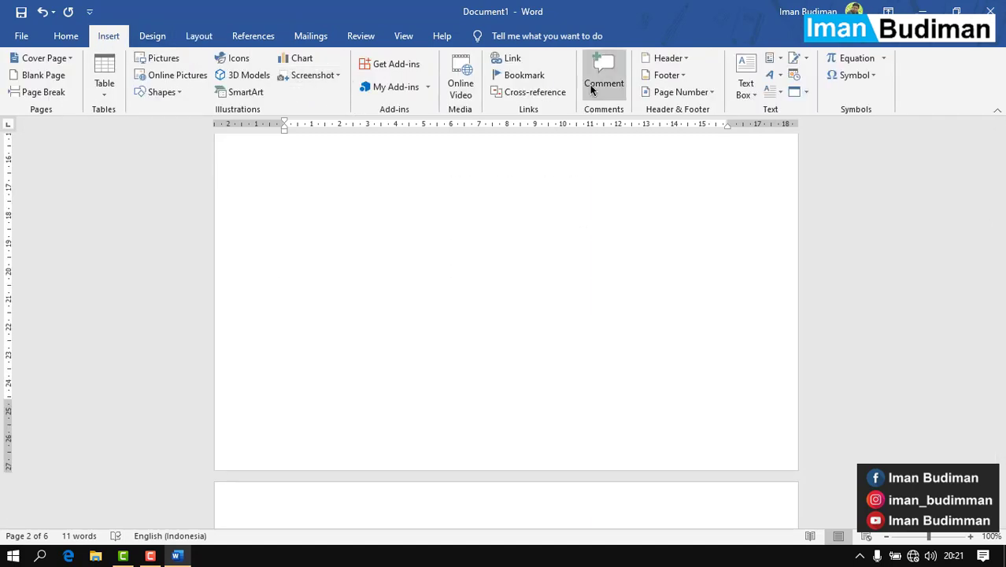
{"action": "left_click", "coordinate": [667, 75]}
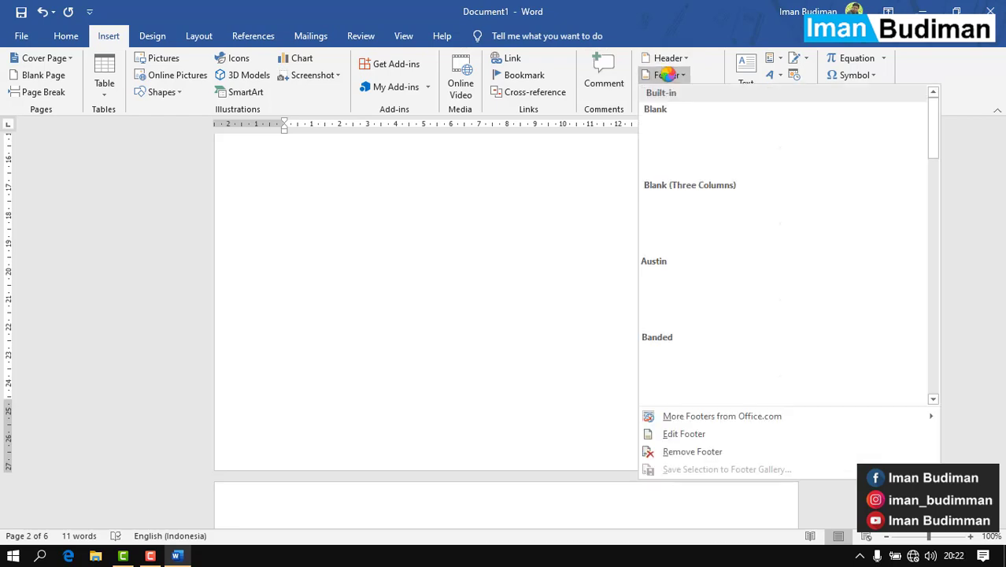
{"action": "left_click", "coordinate": [496, 240]}
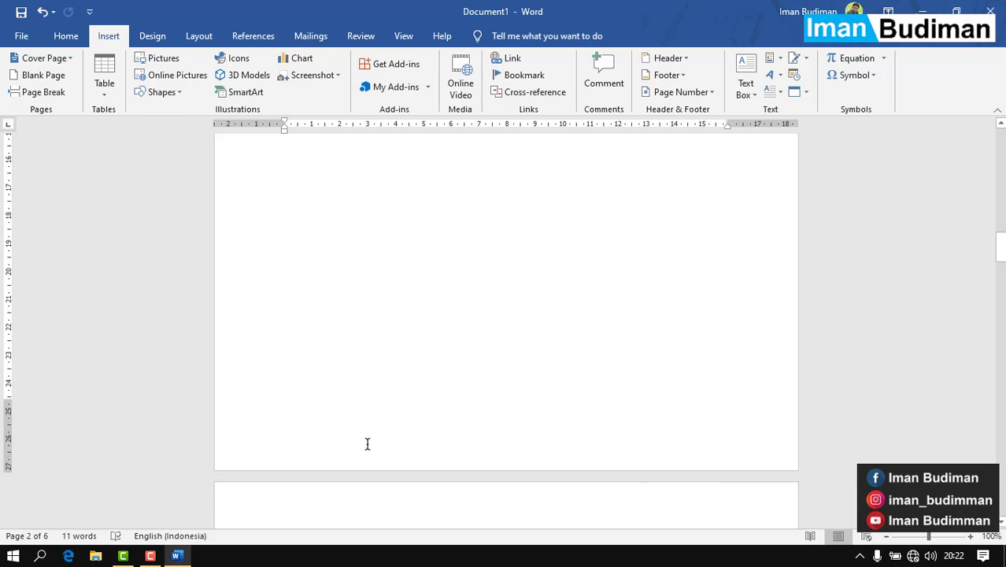
{"action": "double_click", "coordinate": [367, 444]}
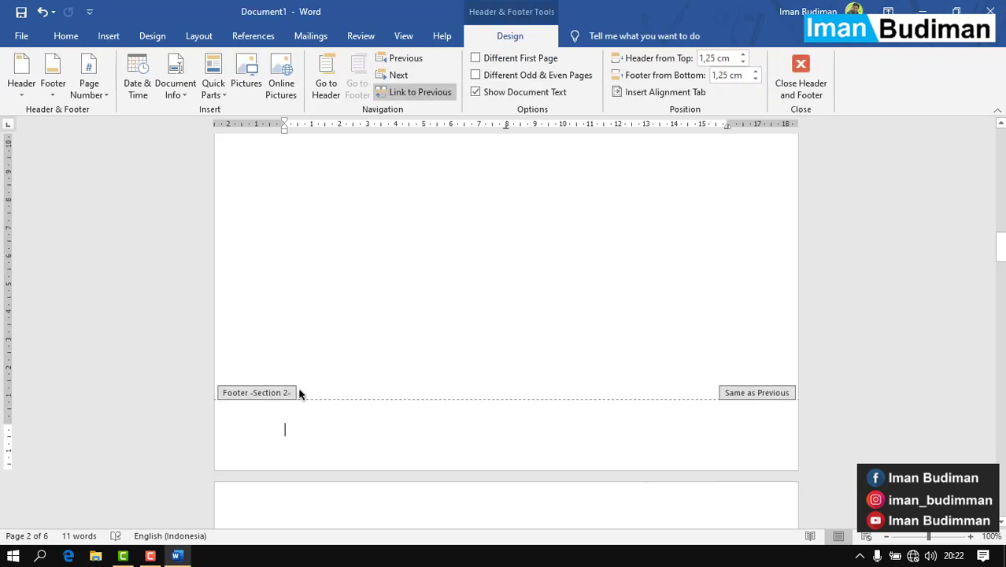
{"action": "scroll", "coordinate": [299, 393], "scroll_direction": "up", "scroll_amount": 10}
{"action": "scroll", "coordinate": [299, 393], "scroll_direction": "up", "scroll_amount": 3}
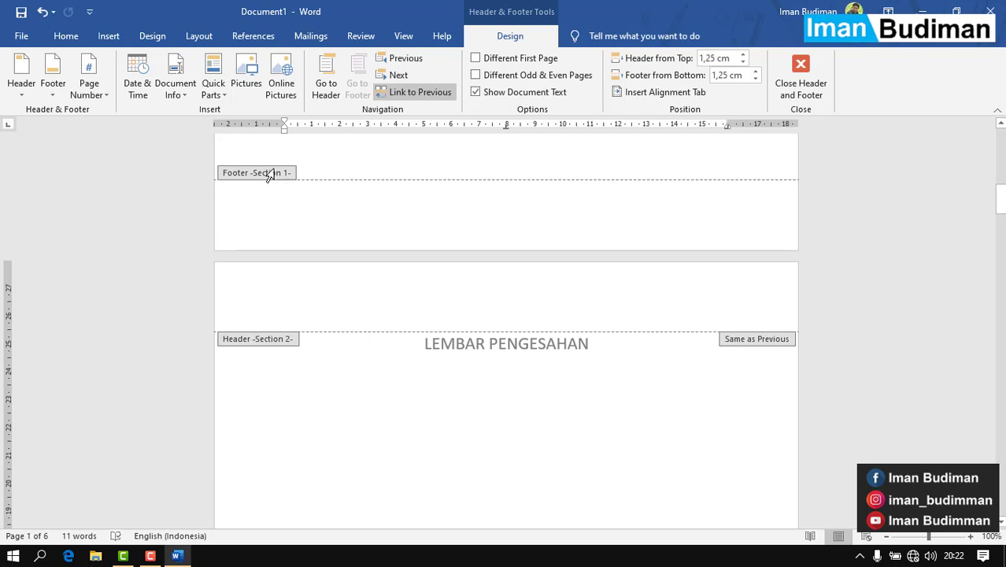
{"action": "scroll", "coordinate": [272, 172], "scroll_direction": "down", "scroll_amount": 10}
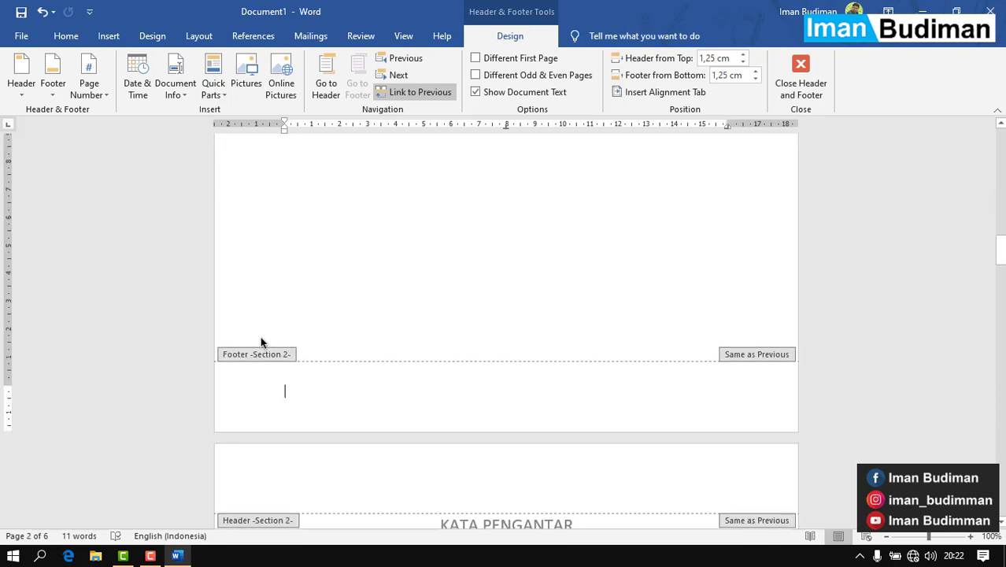
{"action": "scroll", "coordinate": [262, 341], "scroll_direction": "down", "scroll_amount": 5}
{"action": "scroll", "coordinate": [268, 338], "scroll_direction": "down", "scroll_amount": 3}
{"action": "double_click", "coordinate": [328, 313]}
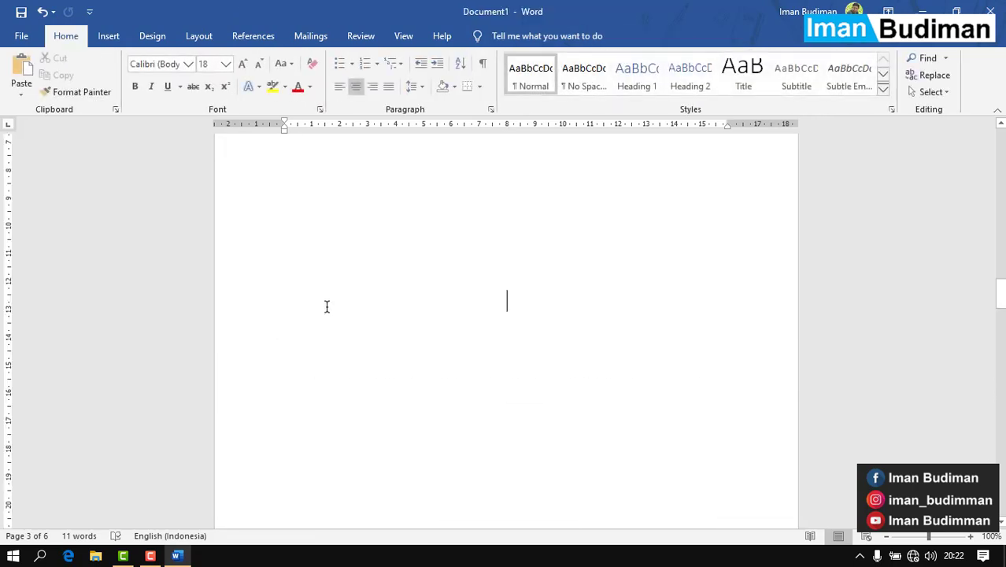
Delete the empty page before KATA PENGANTAR and put the caret before BAB I.
{"action": "scroll", "coordinate": [326, 306], "scroll_direction": "up", "scroll_amount": 3}
{"action": "key", "text": "BackSpace"}
{"action": "key", "text": "BackSpace"}
{"action": "key", "text": "BackSpace"}
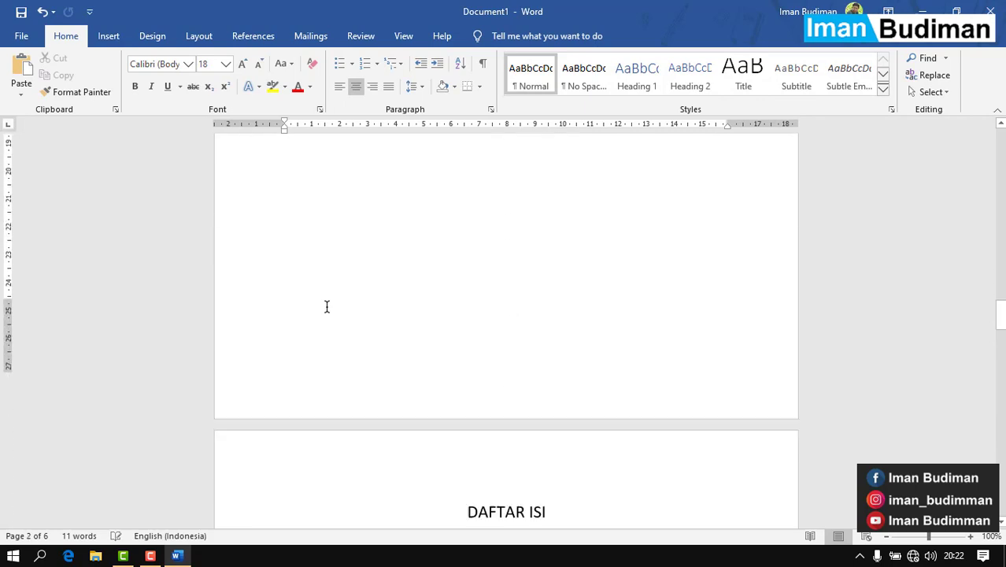
{"action": "scroll", "coordinate": [327, 306], "scroll_direction": "down", "scroll_amount": 10}
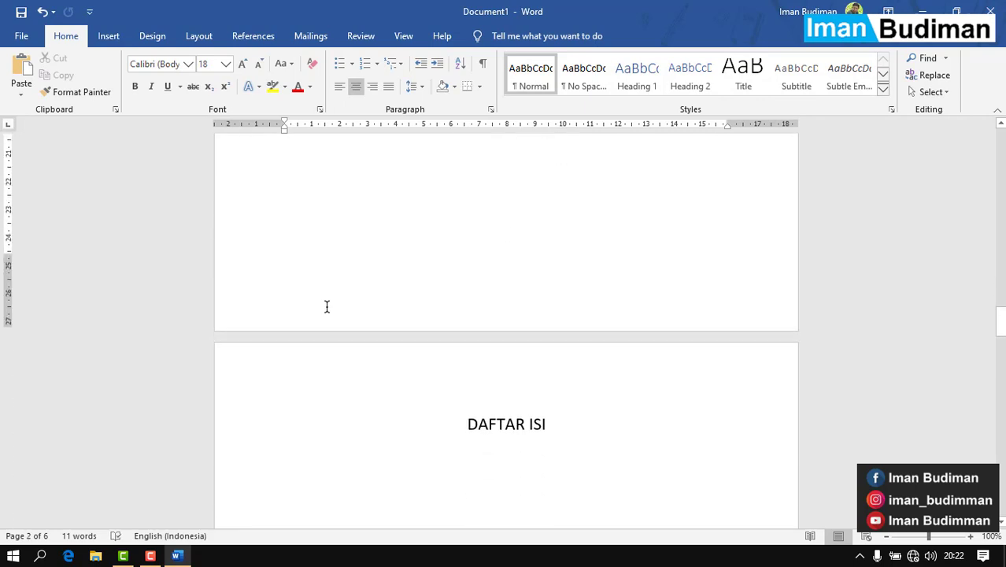
{"action": "scroll", "coordinate": [327, 307], "scroll_direction": "down", "scroll_amount": 5}
{"action": "scroll", "coordinate": [327, 307], "scroll_direction": "down", "scroll_amount": 5}
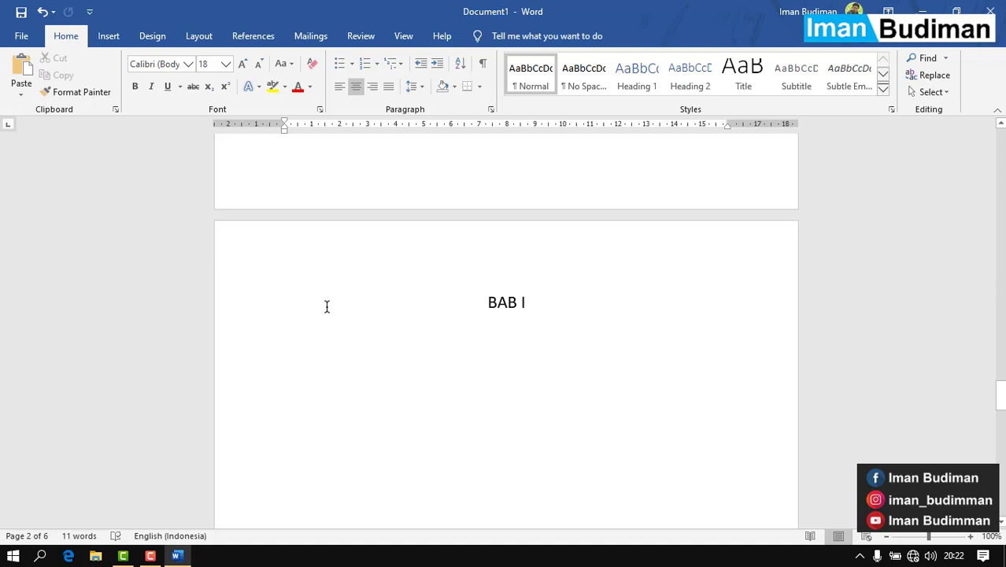
{"action": "left_click", "coordinate": [426, 304]}
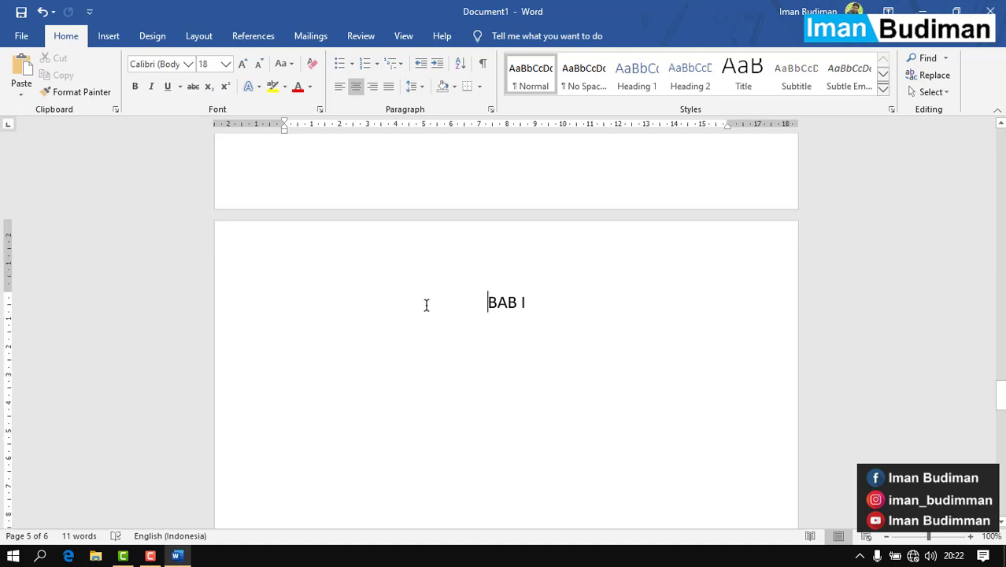
{"action": "scroll", "coordinate": [426, 304], "scroll_direction": "up", "scroll_amount": 3}
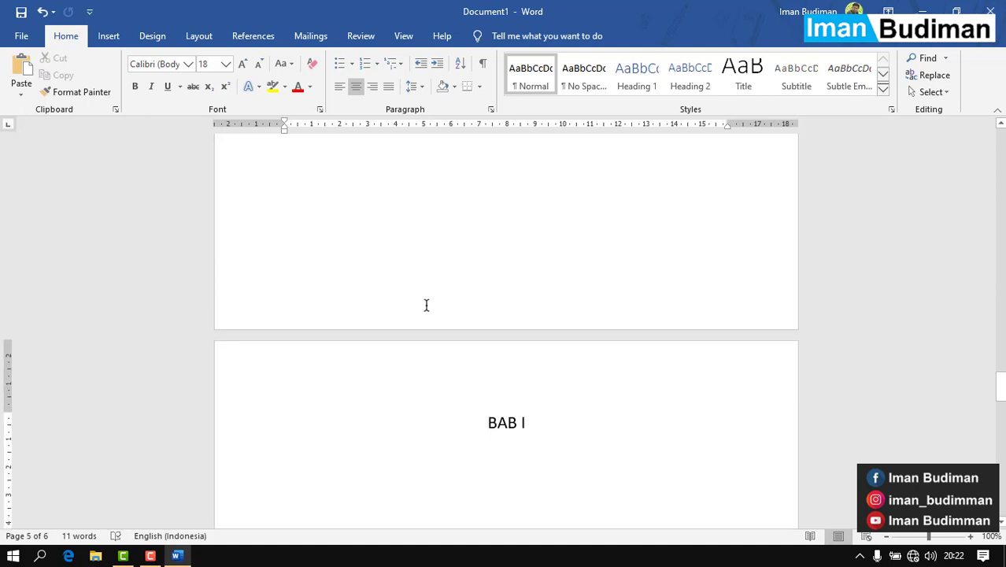
{"action": "scroll", "coordinate": [426, 304], "scroll_direction": "up", "scroll_amount": 2}
{"action": "scroll", "coordinate": [442, 447], "scroll_direction": "down", "scroll_amount": 1}
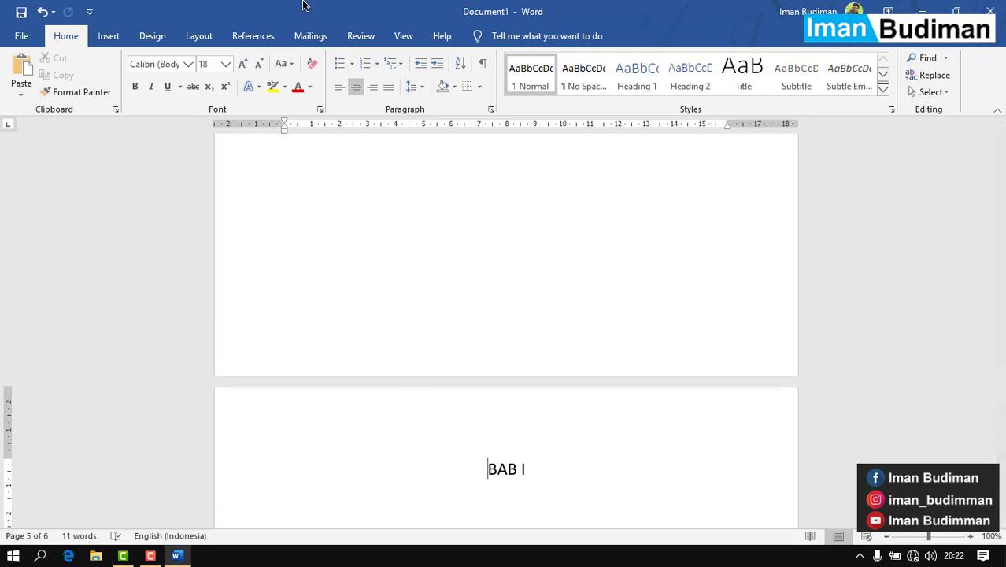
{"action": "left_click", "coordinate": [216, 35]}
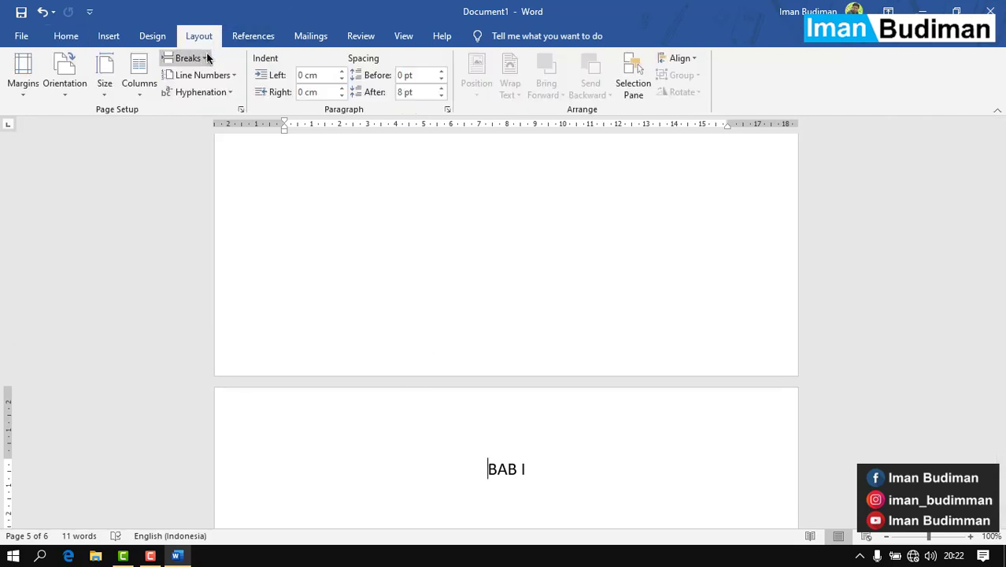
{"action": "left_click", "coordinate": [197, 55]}
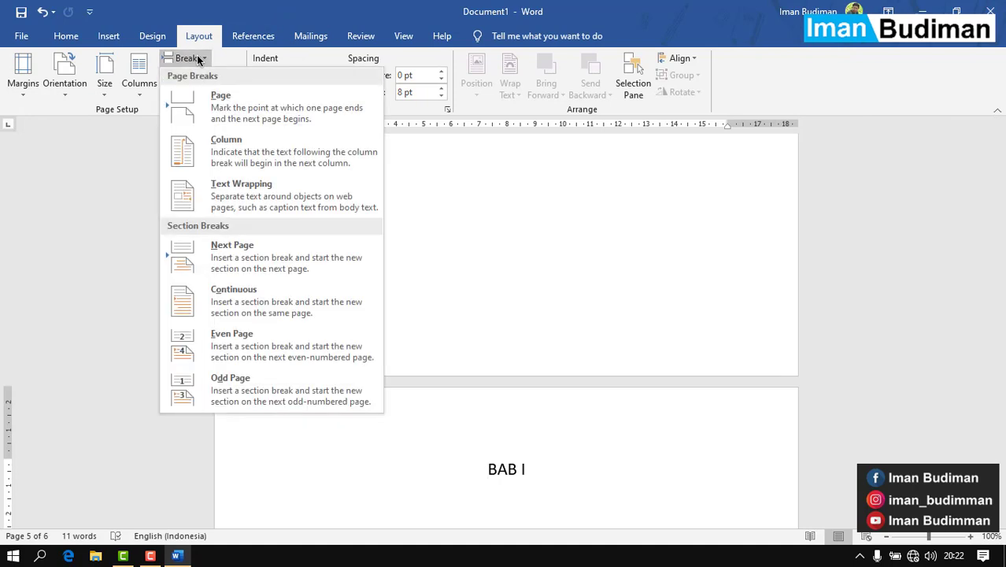
{"action": "left_click", "coordinate": [264, 252]}
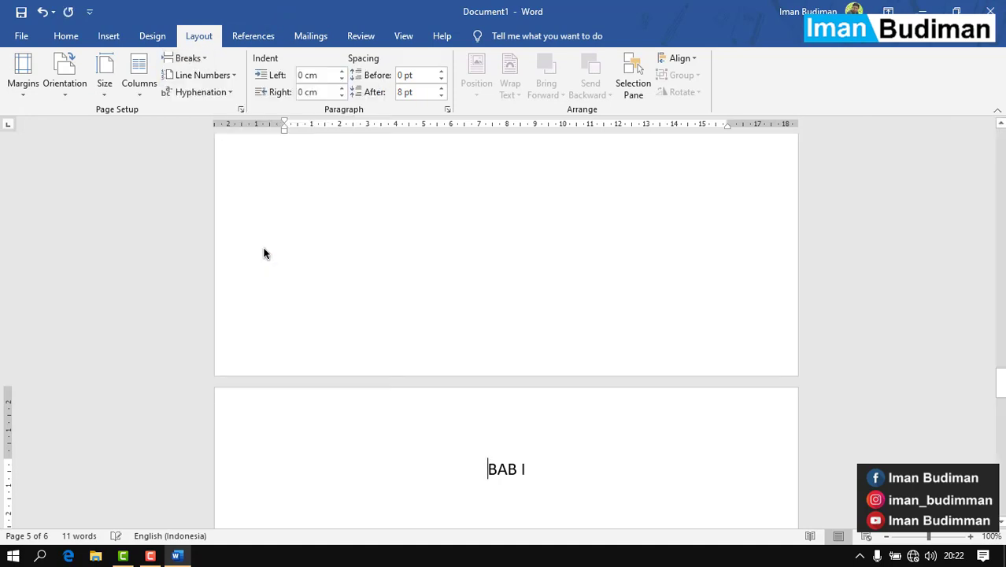
{"action": "left_click", "coordinate": [305, 278]}
{"action": "scroll", "coordinate": [307, 278], "scroll_direction": "up", "scroll_amount": 10}
{"action": "scroll", "coordinate": [306, 278], "scroll_direction": "down", "scroll_amount": 10}
{"action": "scroll", "coordinate": [306, 278], "scroll_direction": "down", "scroll_amount": 5}
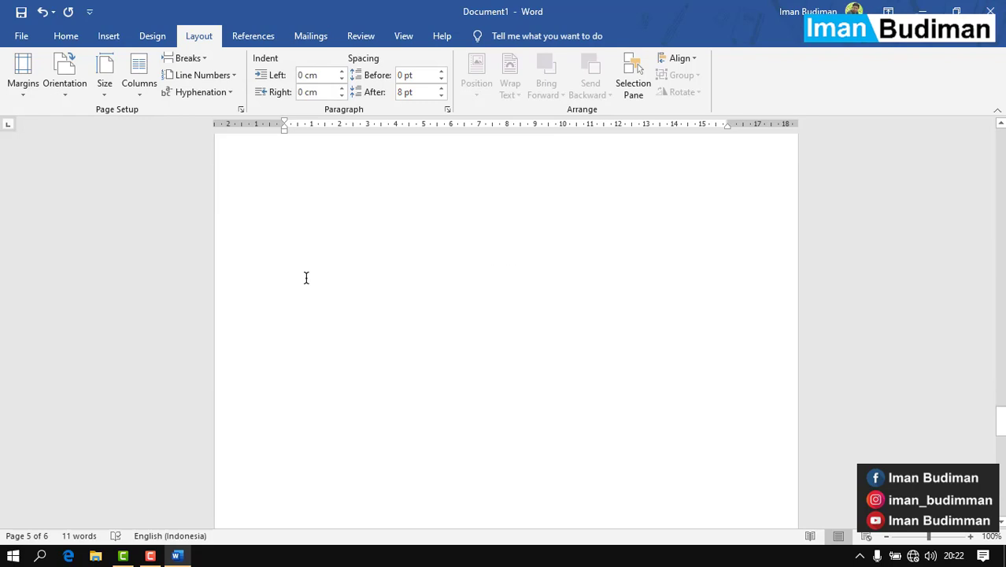
{"action": "scroll", "coordinate": [307, 278], "scroll_direction": "down", "scroll_amount": 5}
{"action": "scroll", "coordinate": [307, 278], "scroll_direction": "down", "scroll_amount": 1}
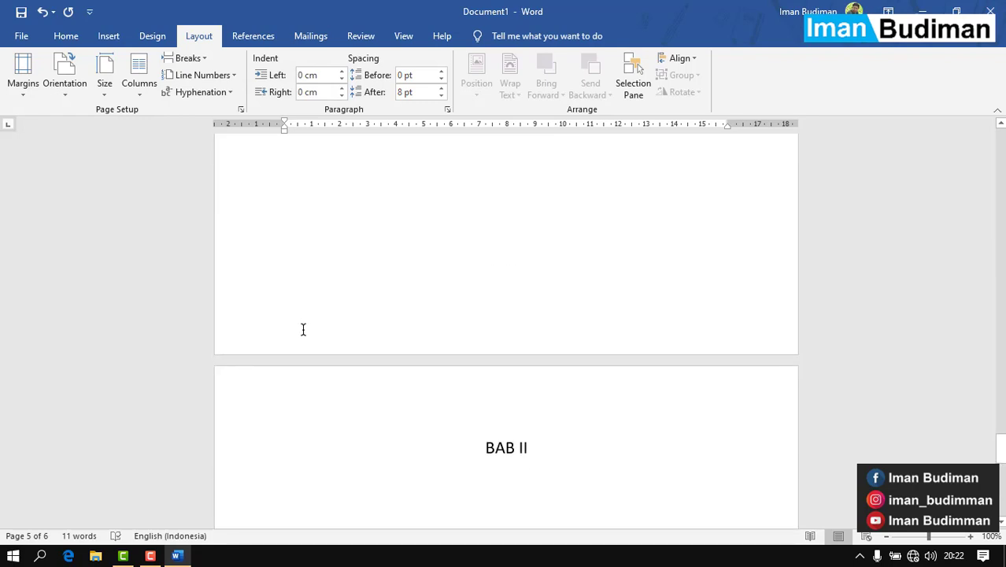
{"action": "double_click", "coordinate": [304, 328]}
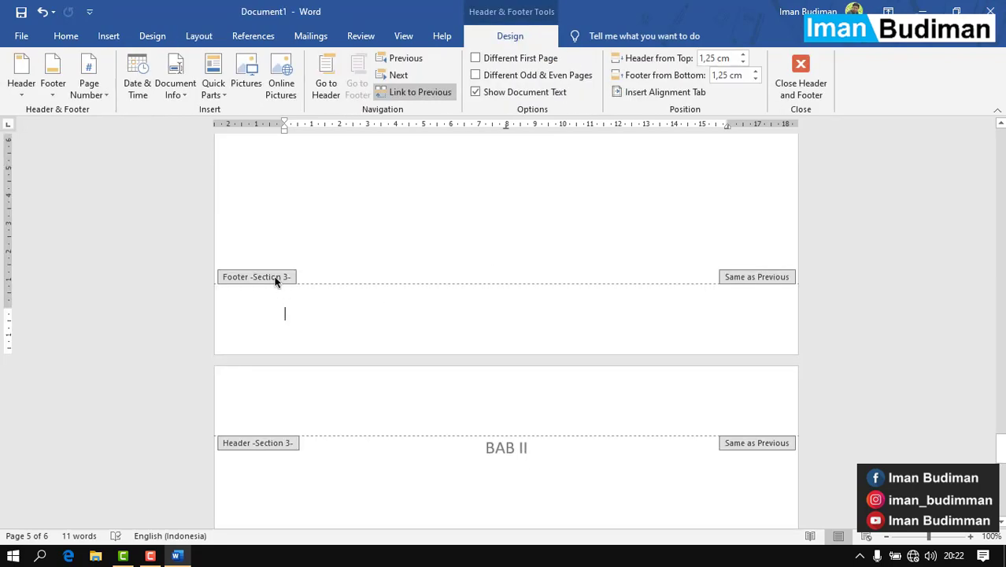
{"action": "double_click", "coordinate": [364, 234]}
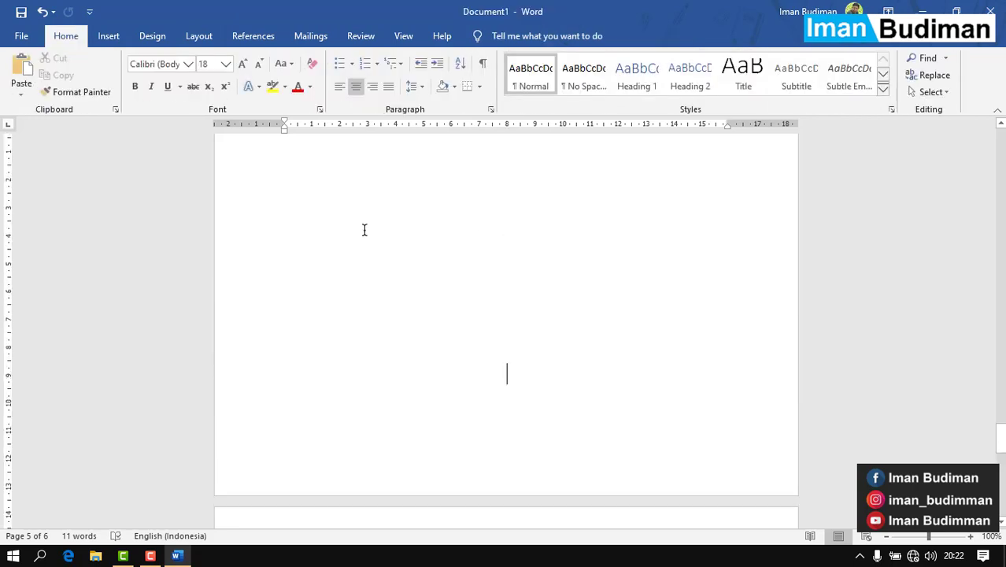
{"action": "scroll", "coordinate": [364, 230], "scroll_direction": "up", "scroll_amount": 5}
{"action": "scroll", "coordinate": [364, 229], "scroll_direction": "up", "scroll_amount": 2}
{"action": "scroll", "coordinate": [364, 230], "scroll_direction": "up", "scroll_amount": 5}
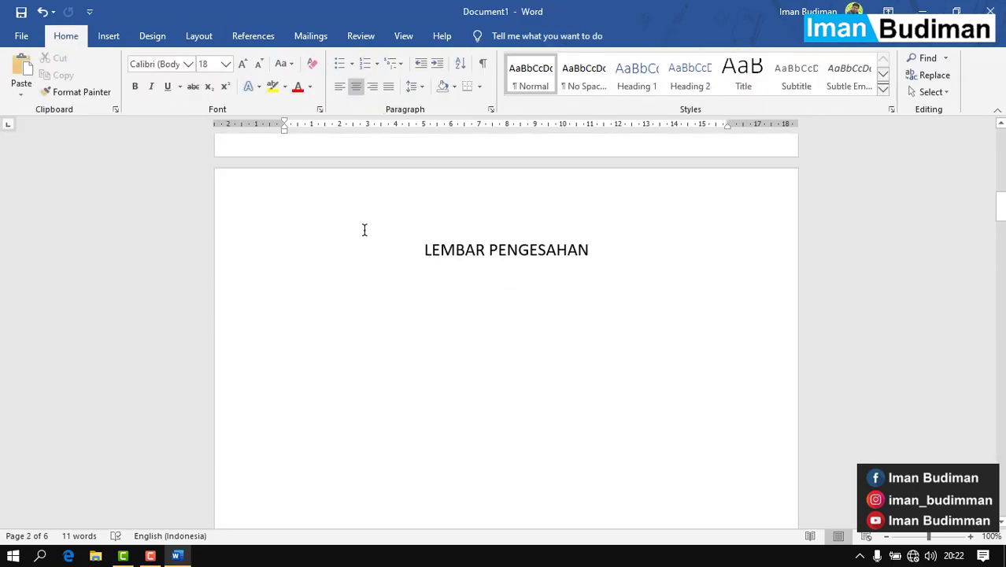
{"action": "scroll", "coordinate": [364, 230], "scroll_direction": "up", "scroll_amount": 2}
{"action": "scroll", "coordinate": [364, 229], "scroll_direction": "up", "scroll_amount": 5}
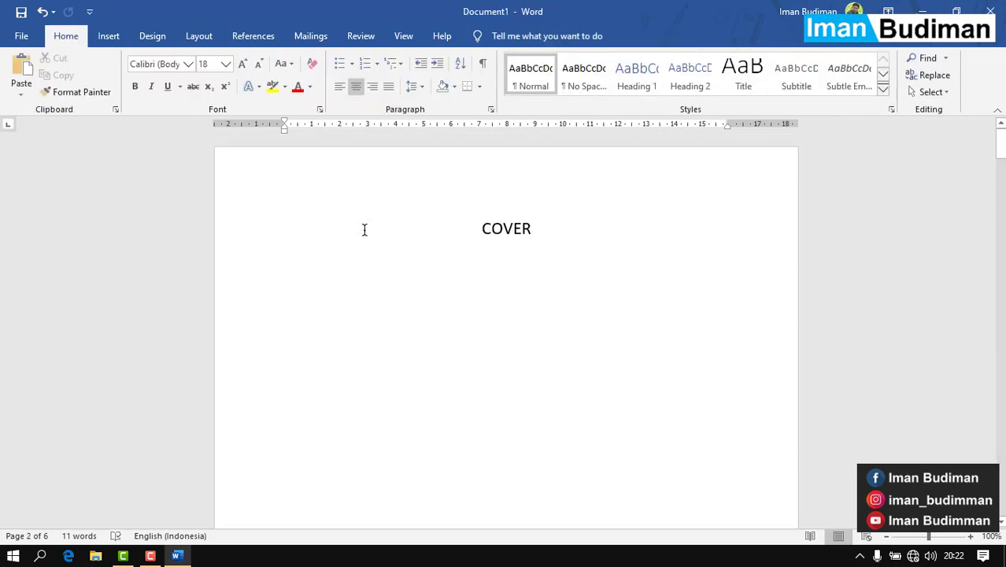
{"action": "scroll", "coordinate": [532, 247], "scroll_direction": "down", "scroll_amount": 5}
{"action": "scroll", "coordinate": [532, 246], "scroll_direction": "down", "scroll_amount": 5}
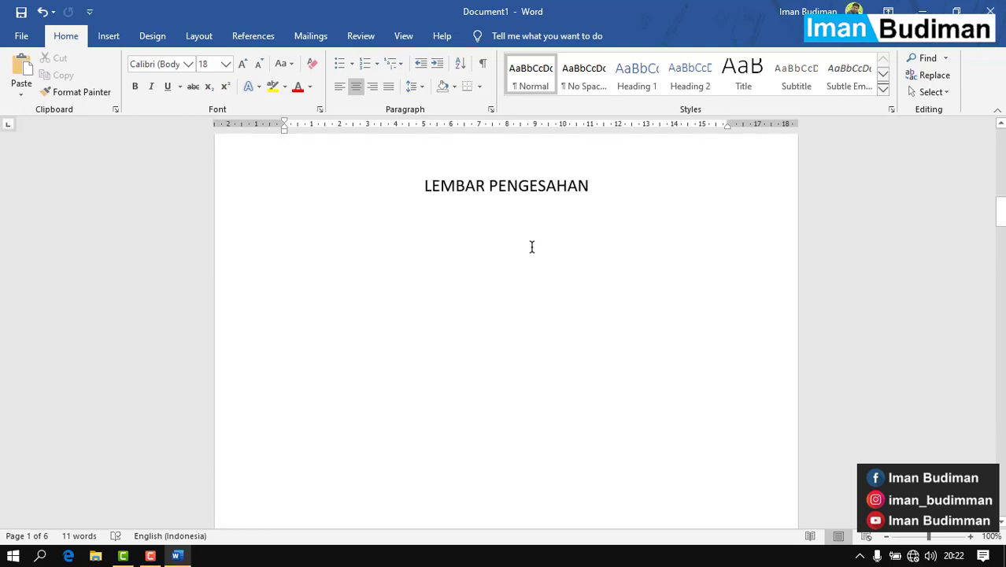
{"action": "scroll", "coordinate": [488, 327], "scroll_direction": "up", "scroll_amount": 10}
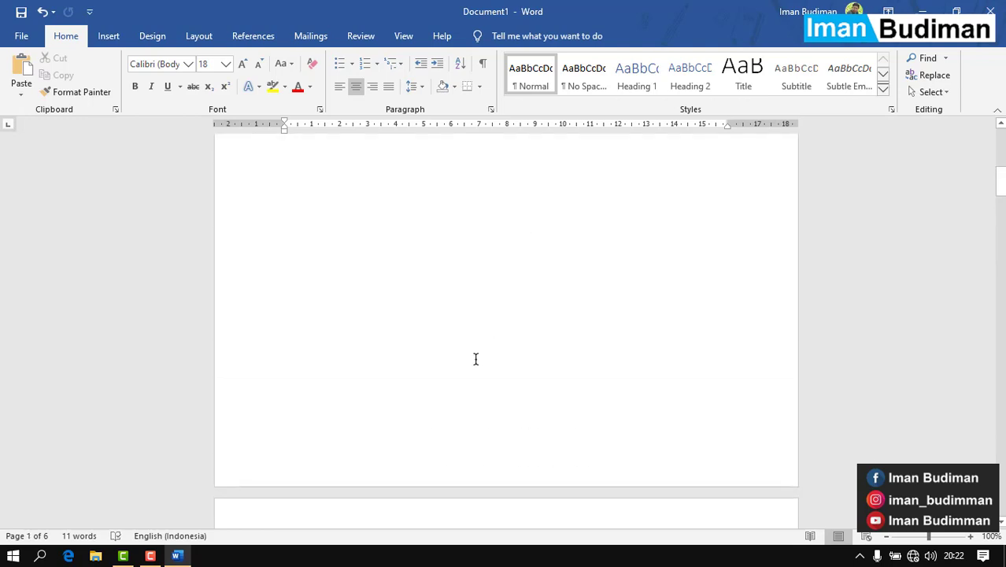
{"action": "scroll", "coordinate": [476, 359], "scroll_direction": "down", "scroll_amount": 5}
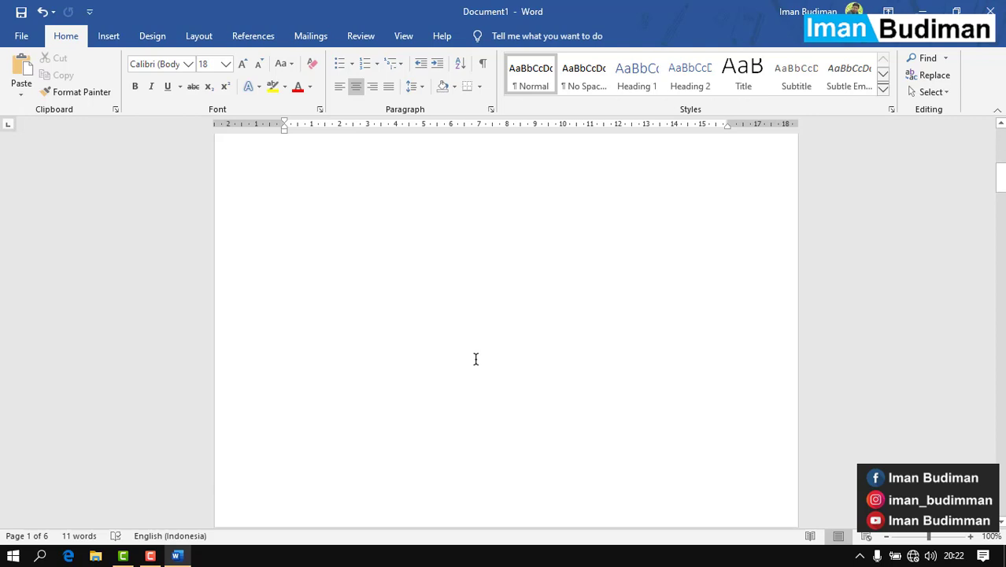
{"action": "scroll", "coordinate": [475, 359], "scroll_direction": "down", "scroll_amount": 2}
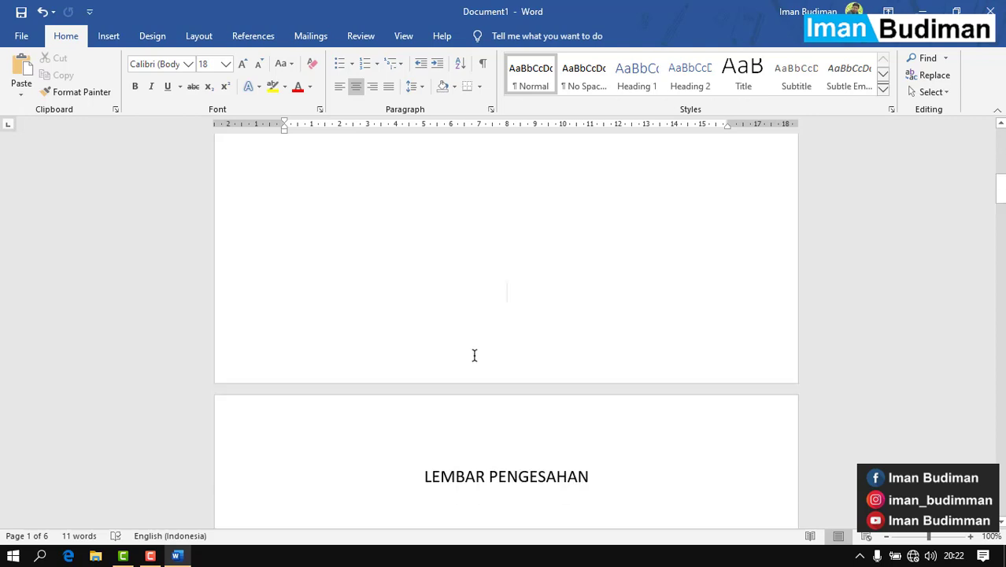
Turn off Link to Previous for the Section 2 header and footer.
{"action": "double_click", "coordinate": [475, 355]}
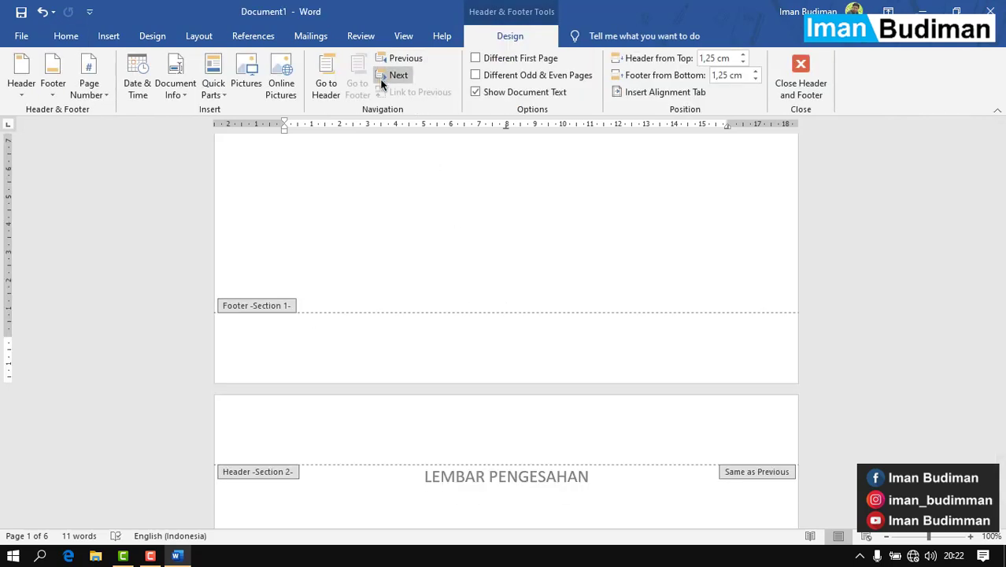
{"action": "left_click", "coordinate": [325, 82]}
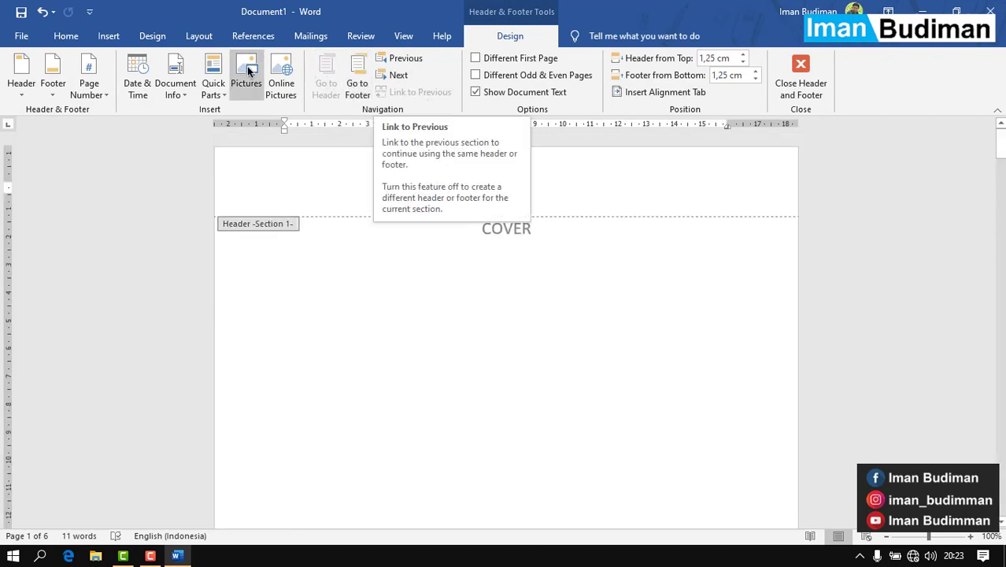
{"action": "left_click", "coordinate": [356, 85]}
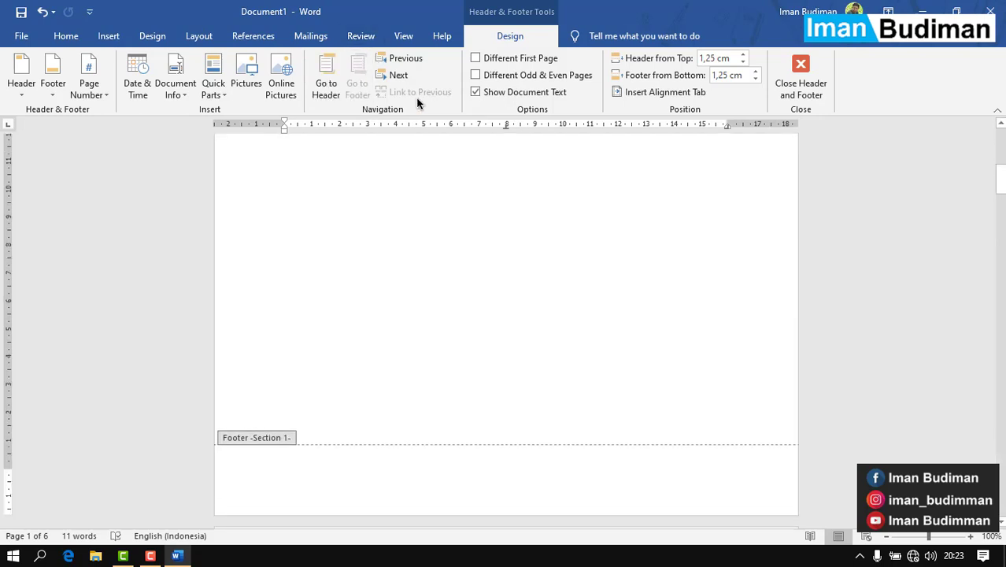
{"action": "scroll", "coordinate": [416, 348], "scroll_direction": "down", "scroll_amount": 5}
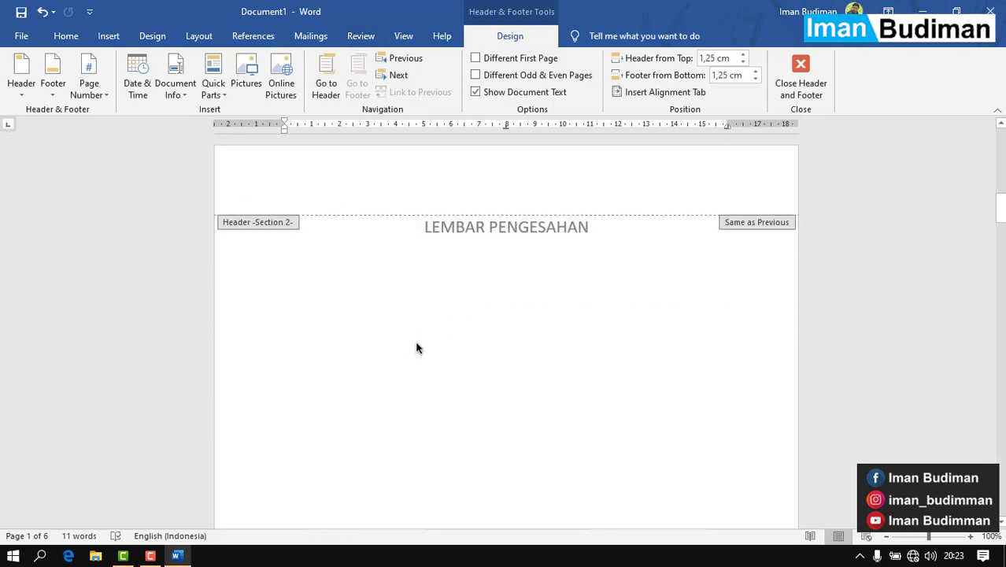
{"action": "left_click", "coordinate": [430, 191]}
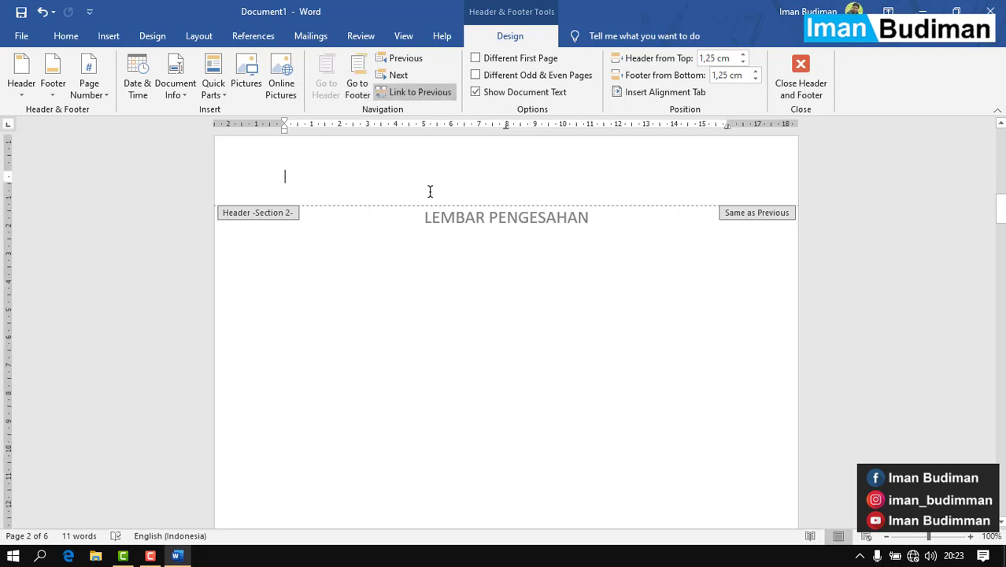
{"action": "left_click", "coordinate": [409, 93]}
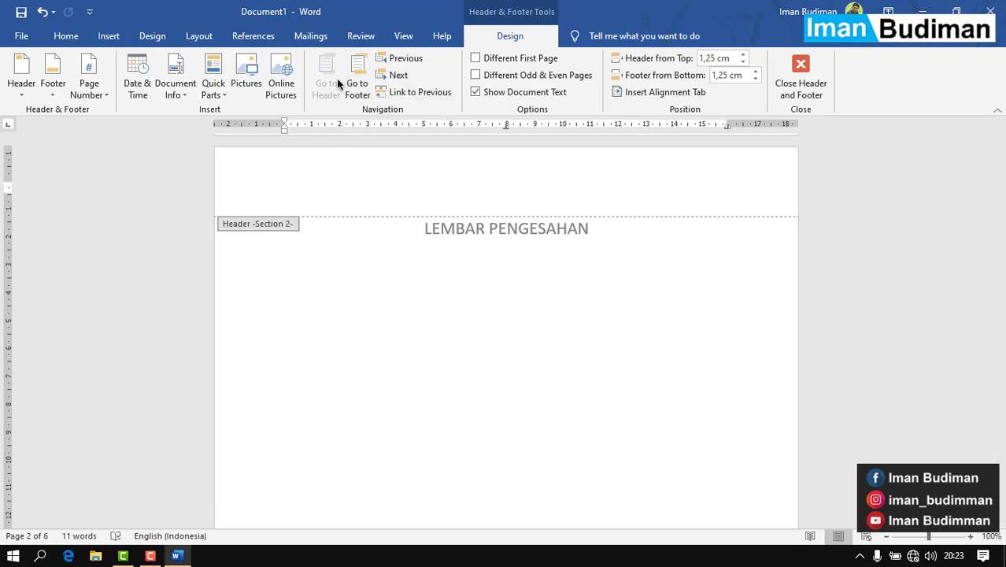
{"action": "left_click", "coordinate": [349, 89]}
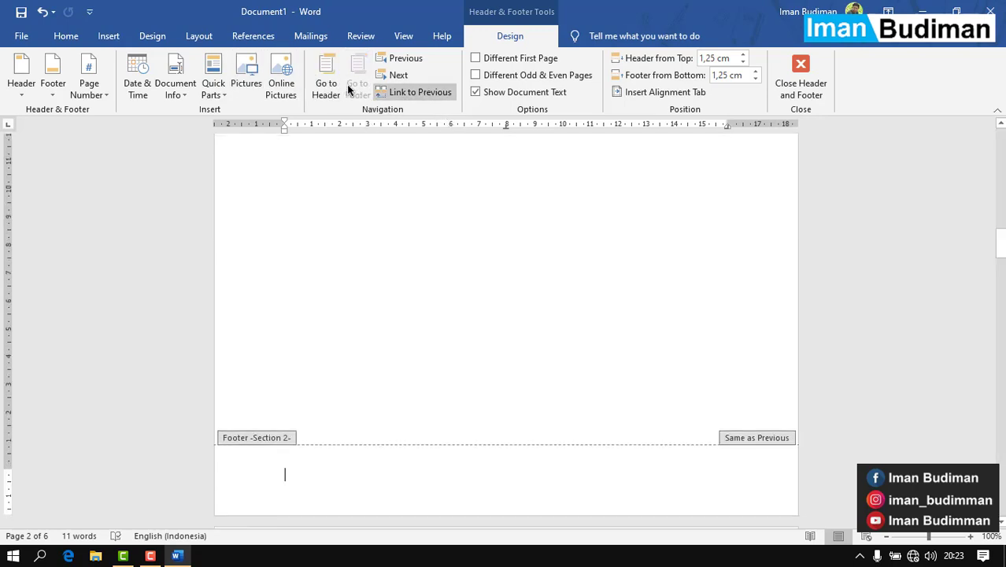
{"action": "left_click", "coordinate": [423, 101]}
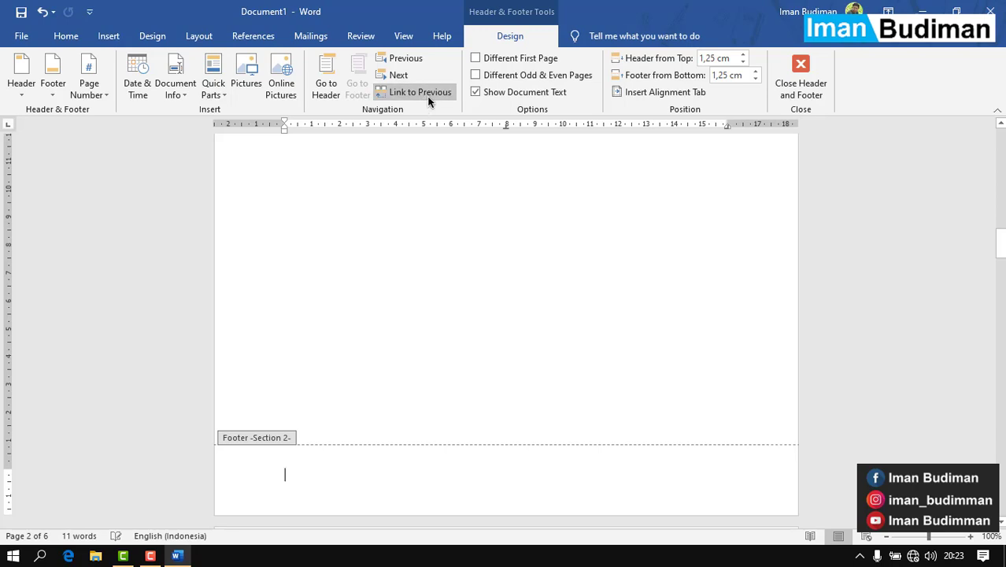
Unlink the Section 3 header and footer from Section 2, then close header/footer editing.
{"action": "scroll", "coordinate": [518, 333], "scroll_direction": "down", "scroll_amount": 5}
{"action": "scroll", "coordinate": [518, 333], "scroll_direction": "up", "scroll_amount": 4}
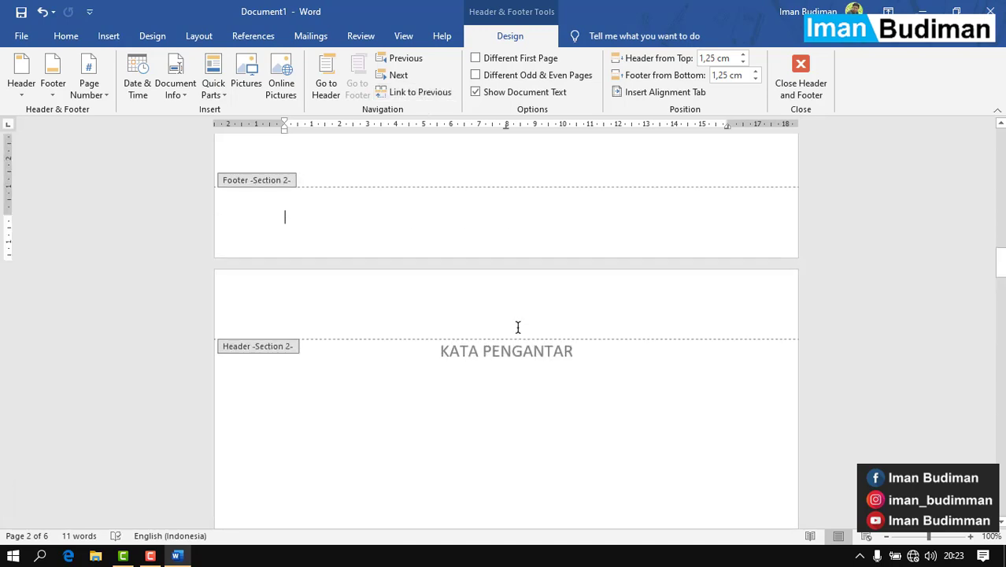
{"action": "left_click", "coordinate": [518, 327]}
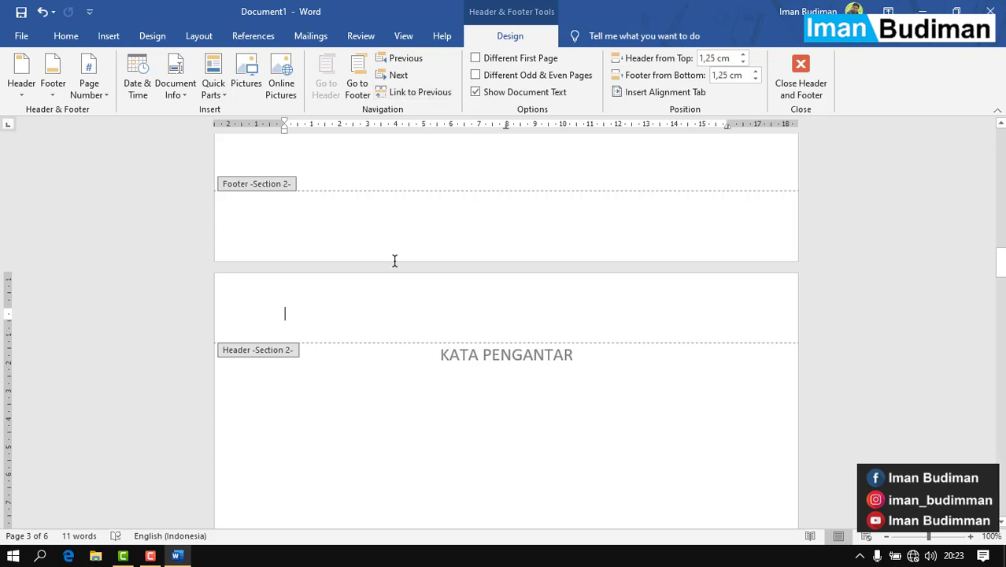
{"action": "scroll", "coordinate": [395, 261], "scroll_direction": "down", "scroll_amount": 10}
{"action": "left_click", "coordinate": [387, 344]}
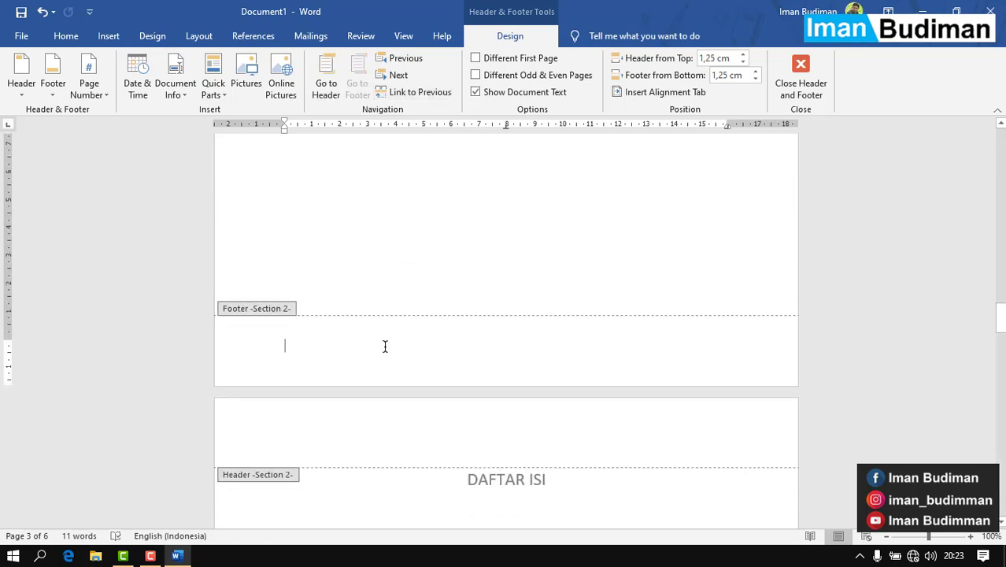
{"action": "scroll", "coordinate": [385, 346], "scroll_direction": "down", "scroll_amount": 5}
{"action": "scroll", "coordinate": [385, 346], "scroll_direction": "up", "scroll_amount": 3}
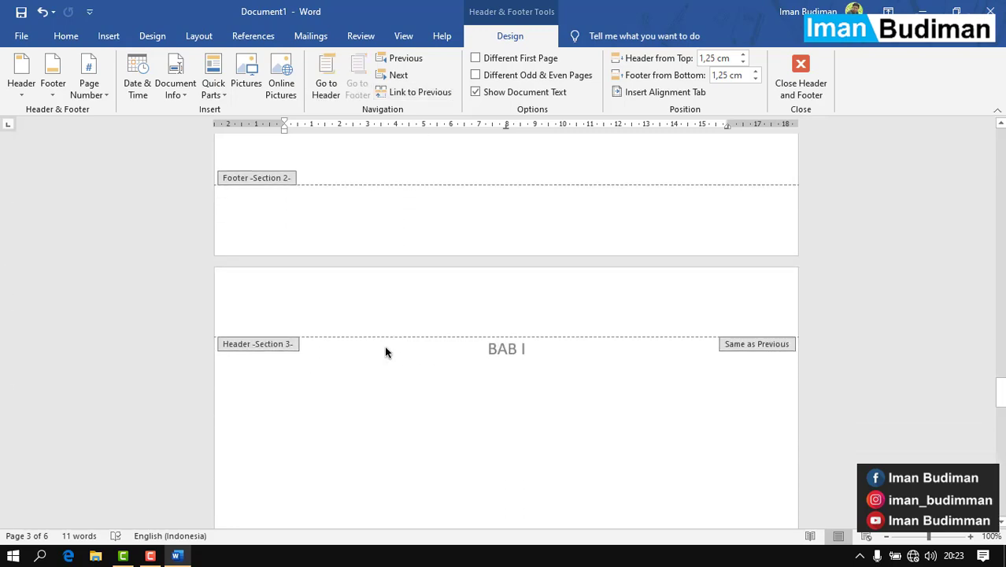
{"action": "left_click", "coordinate": [385, 306]}
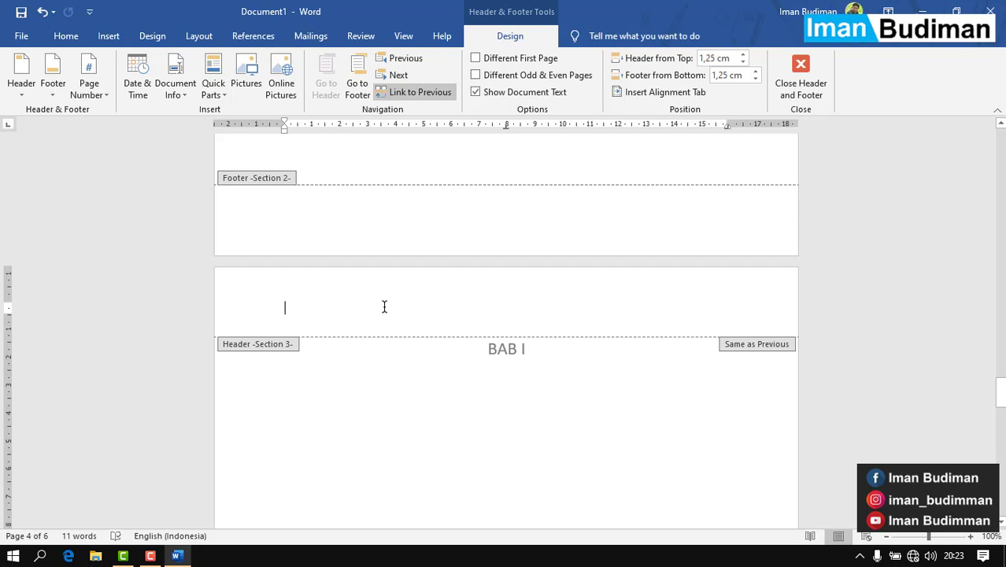
{"action": "left_click", "coordinate": [414, 92]}
{"action": "left_click", "coordinate": [358, 85]}
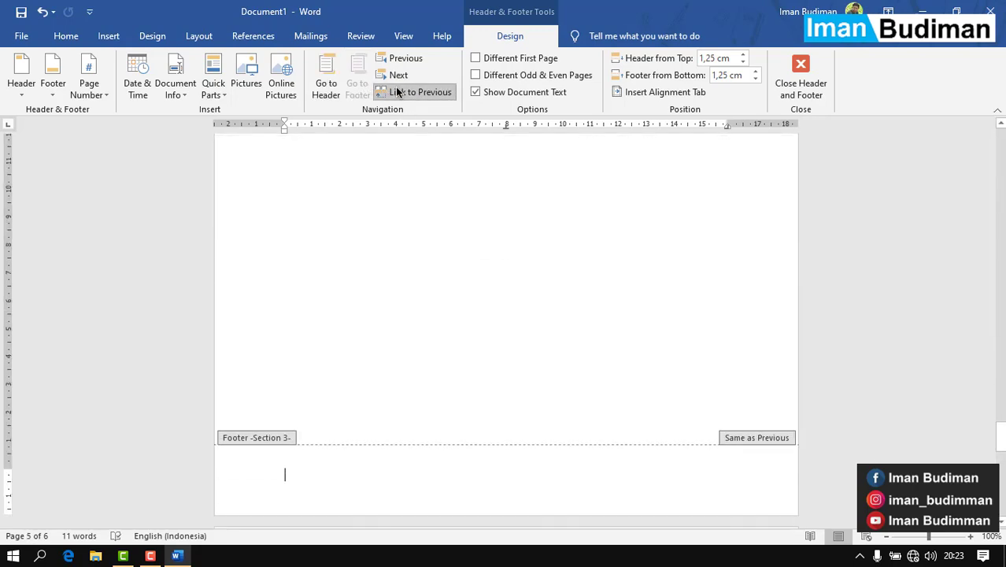
{"action": "left_click", "coordinate": [402, 92]}
{"action": "double_click", "coordinate": [463, 284]}
Return to page 2 and open the LEMBAR PENGESAHAN page's Section 2 footer for editing.
{"action": "scroll", "coordinate": [463, 284], "scroll_direction": "up", "scroll_amount": 2}
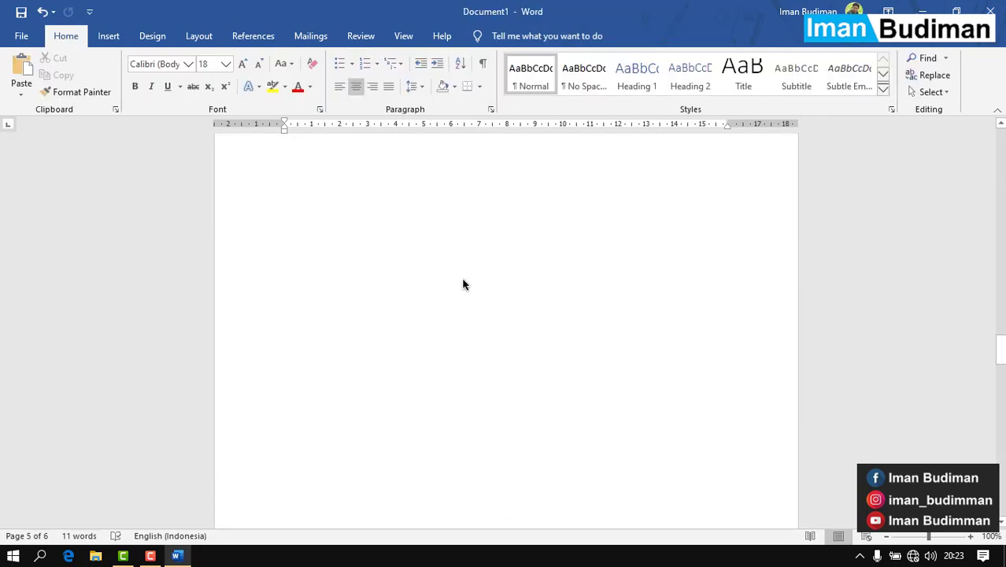
{"action": "scroll", "coordinate": [463, 281], "scroll_direction": "up", "scroll_amount": 5}
{"action": "scroll", "coordinate": [463, 280], "scroll_direction": "up", "scroll_amount": 10}
{"action": "scroll", "coordinate": [462, 279], "scroll_direction": "up", "scroll_amount": 5}
{"action": "scroll", "coordinate": [462, 278], "scroll_direction": "up", "scroll_amount": 3}
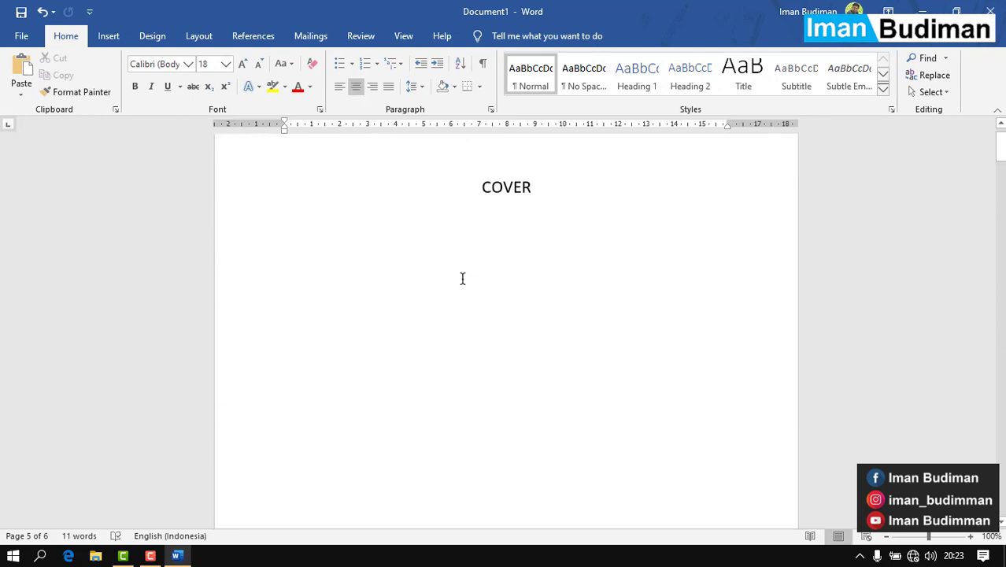
{"action": "scroll", "coordinate": [462, 278], "scroll_direction": "up", "scroll_amount": 1}
{"action": "scroll", "coordinate": [462, 279], "scroll_direction": "down", "scroll_amount": 3}
{"action": "scroll", "coordinate": [462, 278], "scroll_direction": "down", "scroll_amount": 3}
{"action": "double_click", "coordinate": [462, 279]}
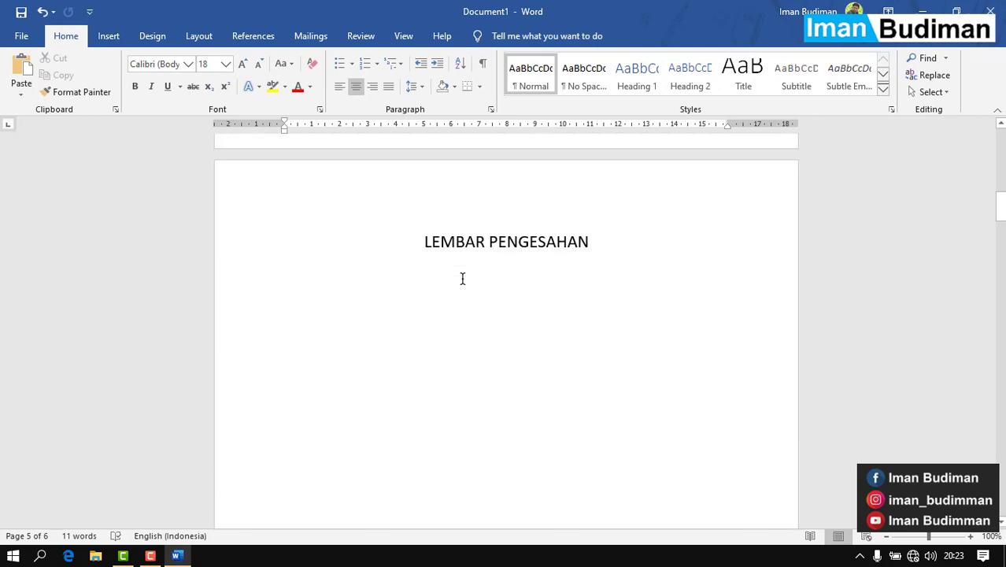
{"action": "scroll", "coordinate": [462, 278], "scroll_direction": "down", "scroll_amount": 3}
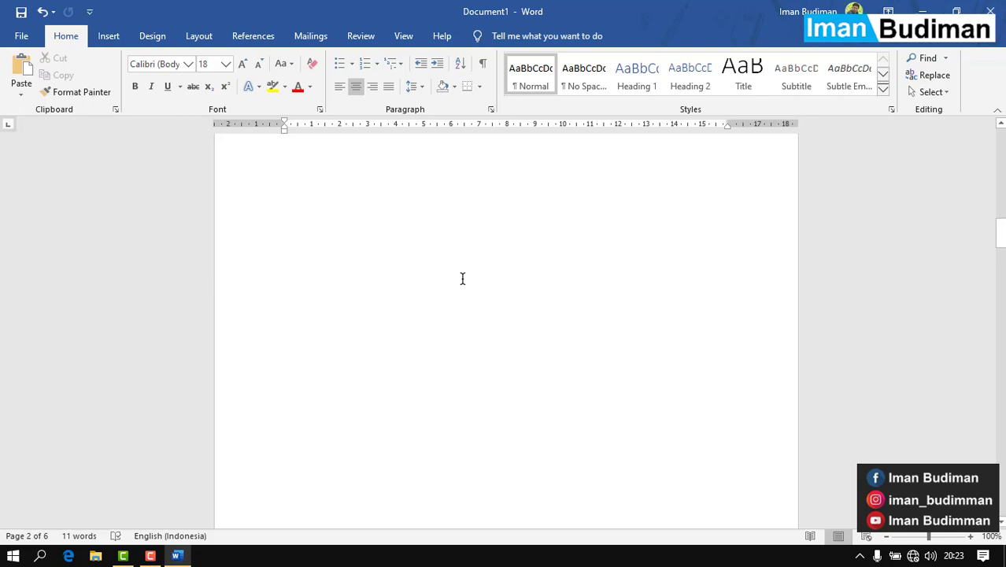
{"action": "scroll", "coordinate": [462, 279], "scroll_direction": "down", "scroll_amount": 3}
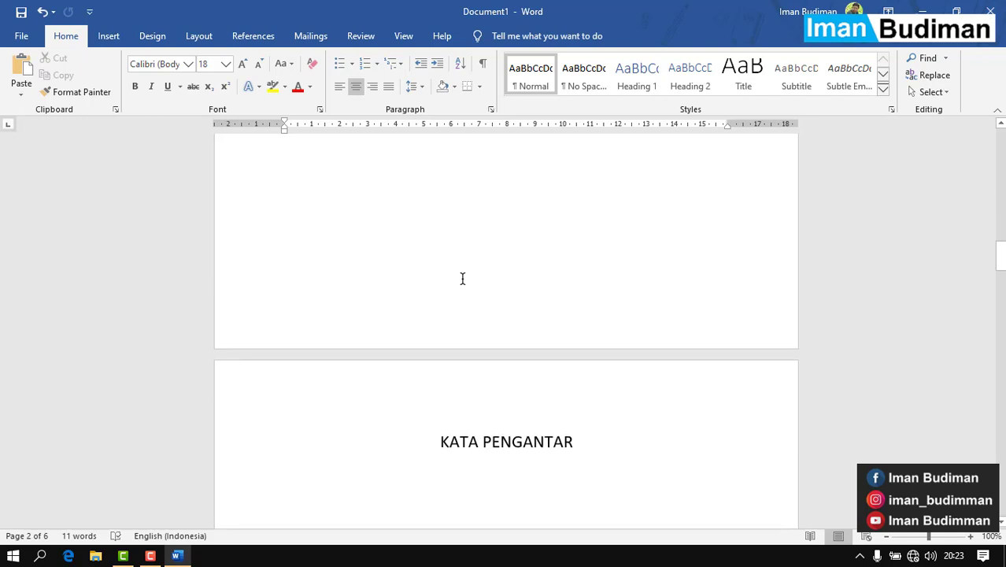
{"action": "double_click", "coordinate": [440, 318]}
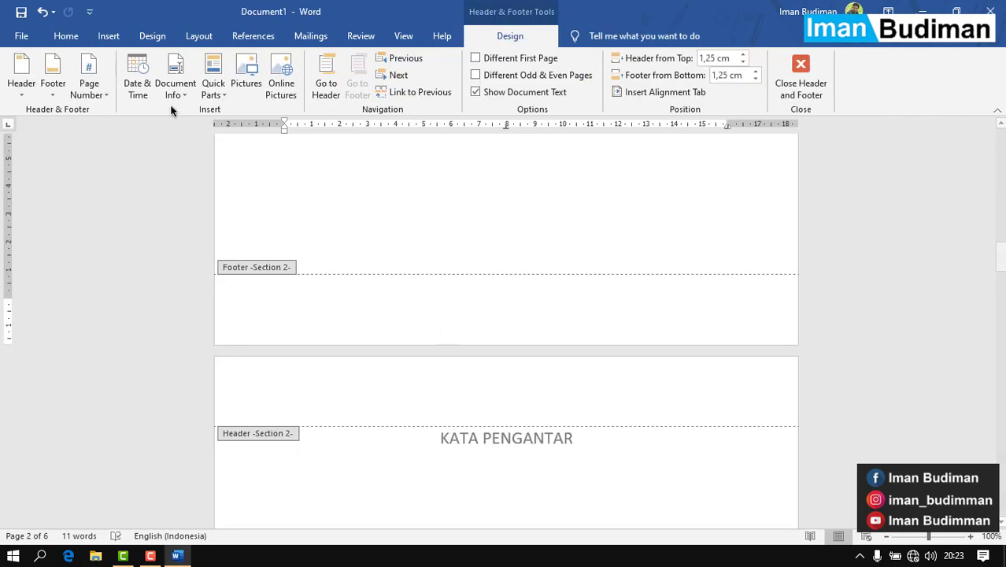
Add a centred Plain Number 2 page number to section 2's footer, confirming the cover footer stays blank.
{"action": "left_click", "coordinate": [105, 93]}
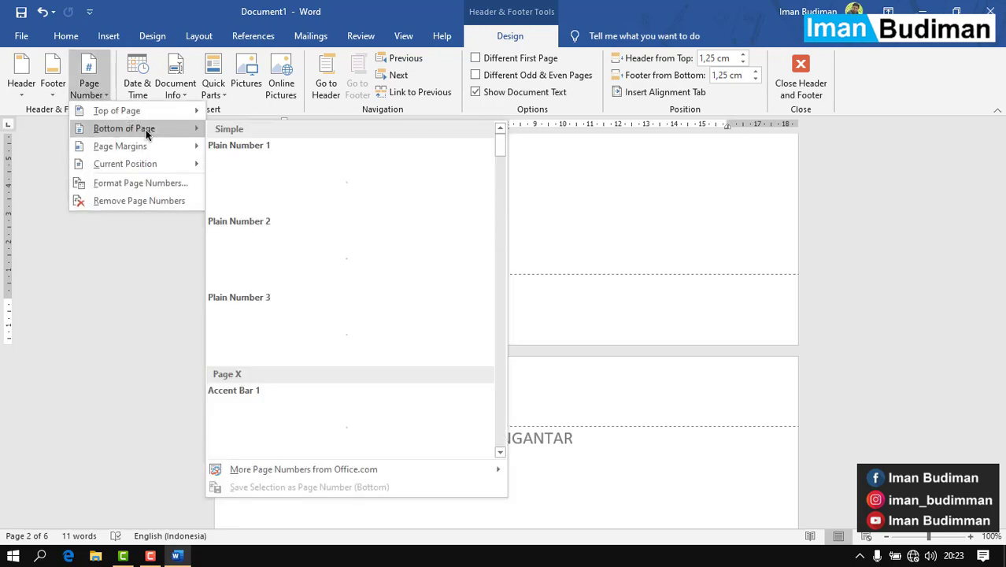
{"action": "mouse_move", "coordinate": [124, 128]}
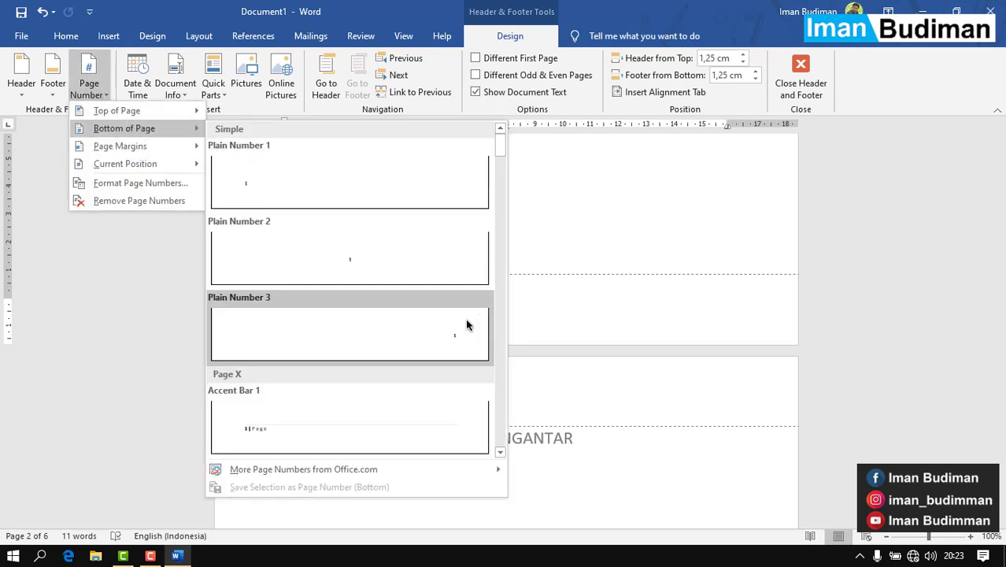
{"action": "left_click", "coordinate": [417, 261]}
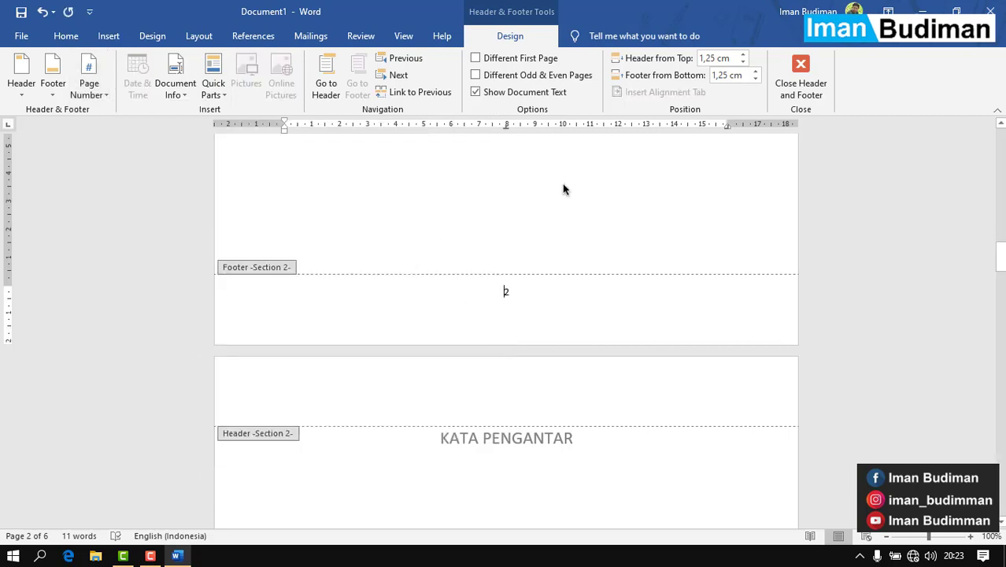
{"action": "scroll", "coordinate": [562, 189], "scroll_direction": "up", "scroll_amount": 10}
{"action": "scroll", "coordinate": [562, 189], "scroll_direction": "up", "scroll_amount": 5}
{"action": "scroll", "coordinate": [562, 189], "scroll_direction": "up", "scroll_amount": 1}
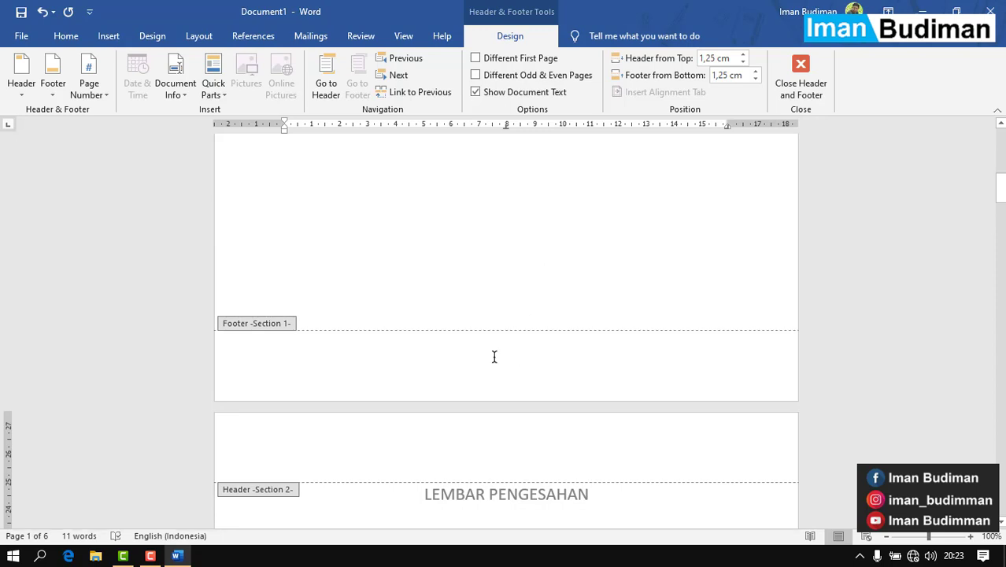
{"action": "scroll", "coordinate": [493, 357], "scroll_direction": "up", "scroll_amount": 3}
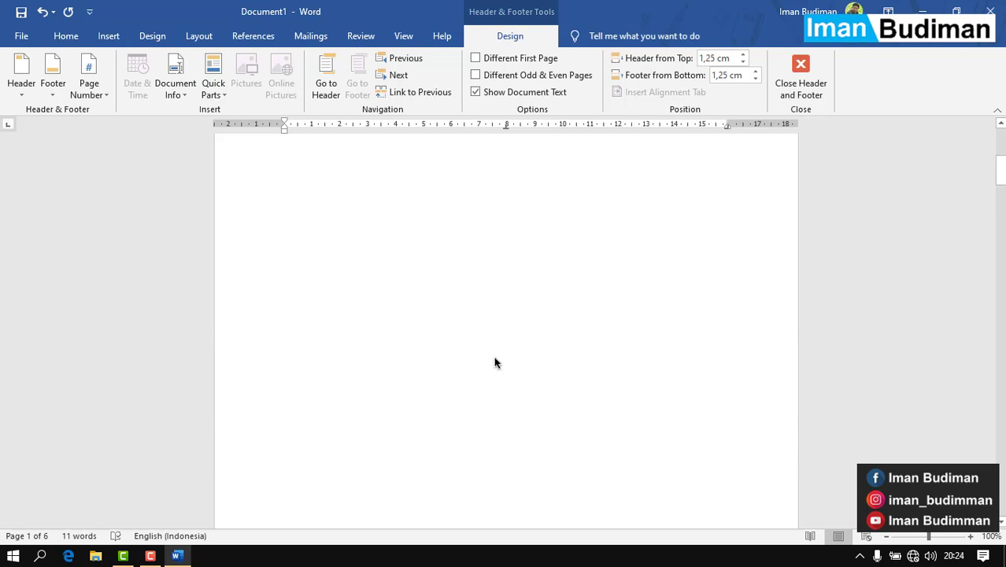
{"action": "scroll", "coordinate": [495, 363], "scroll_direction": "down", "scroll_amount": 15}
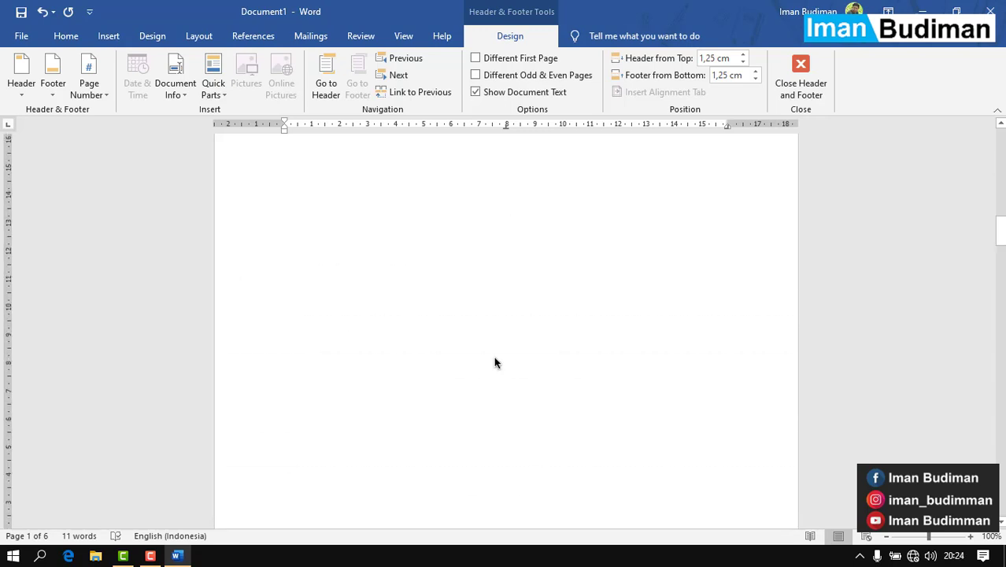
{"action": "scroll", "coordinate": [494, 362], "scroll_direction": "down", "scroll_amount": 5}
{"action": "scroll", "coordinate": [494, 362], "scroll_direction": "down", "scroll_amount": 1}
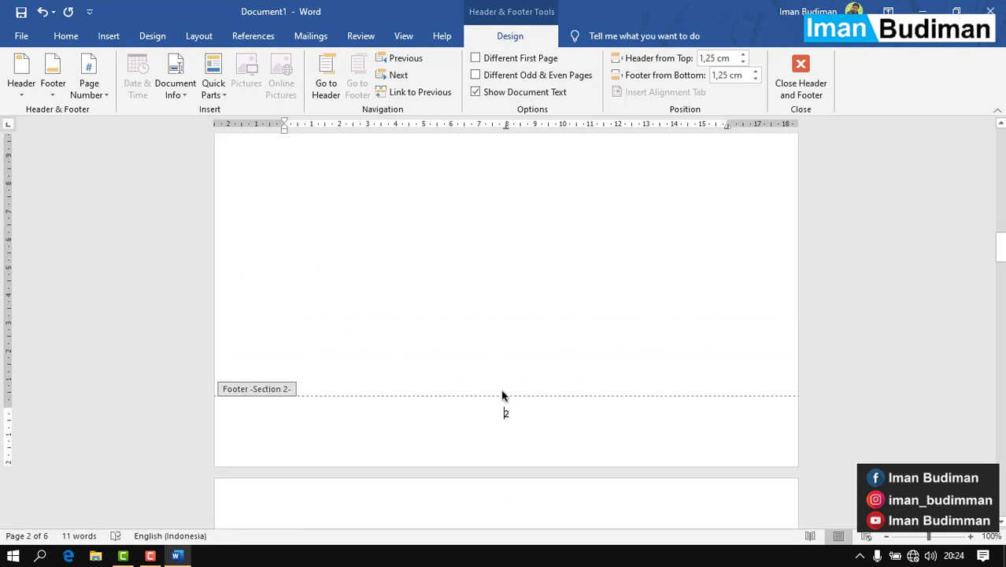
Set section 2's page numbering to start at 1 in Format Page Numbers.
{"action": "left_click", "coordinate": [510, 415]}
{"action": "double_click", "coordinate": [510, 415]}
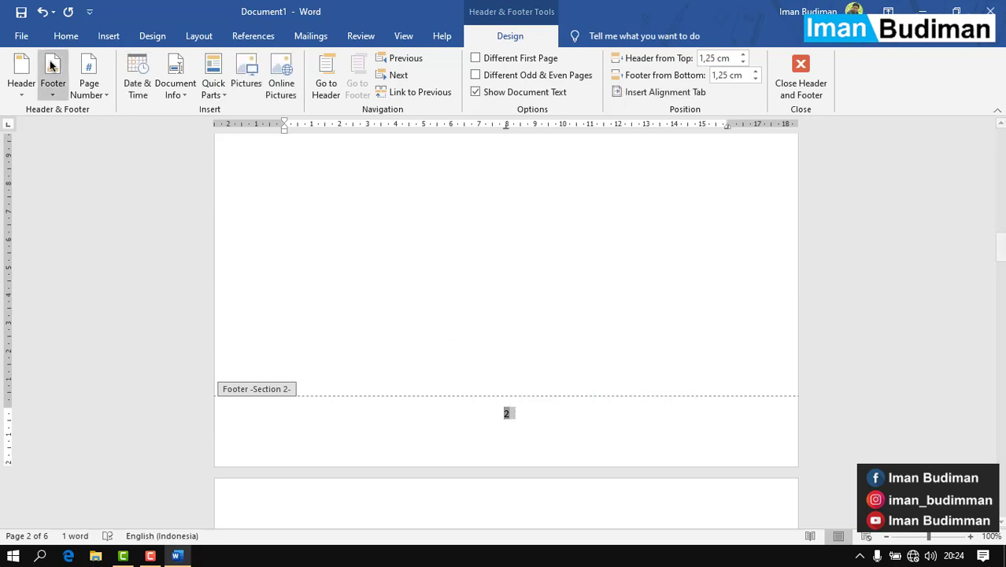
{"action": "left_click", "coordinate": [101, 103]}
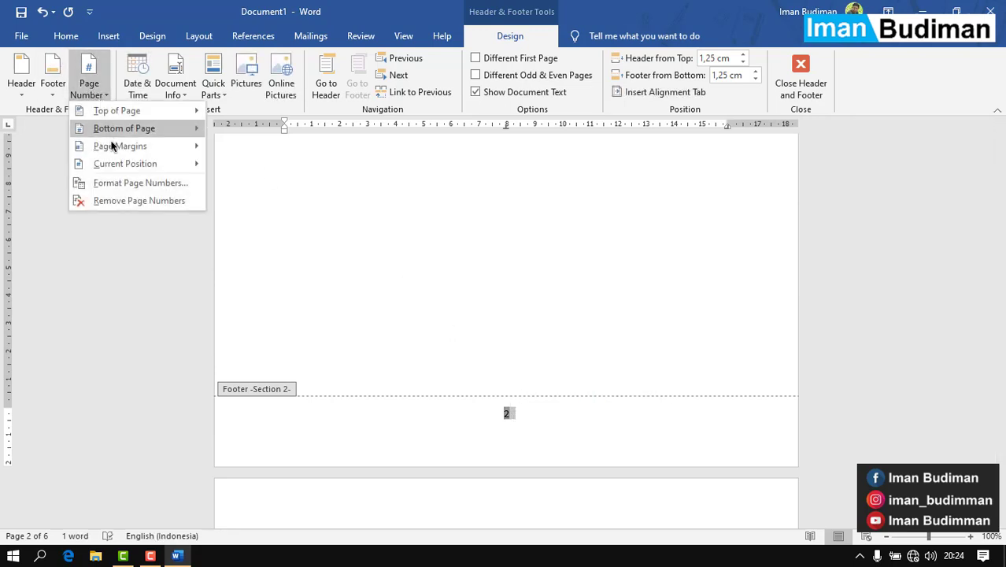
{"action": "left_click", "coordinate": [139, 189]}
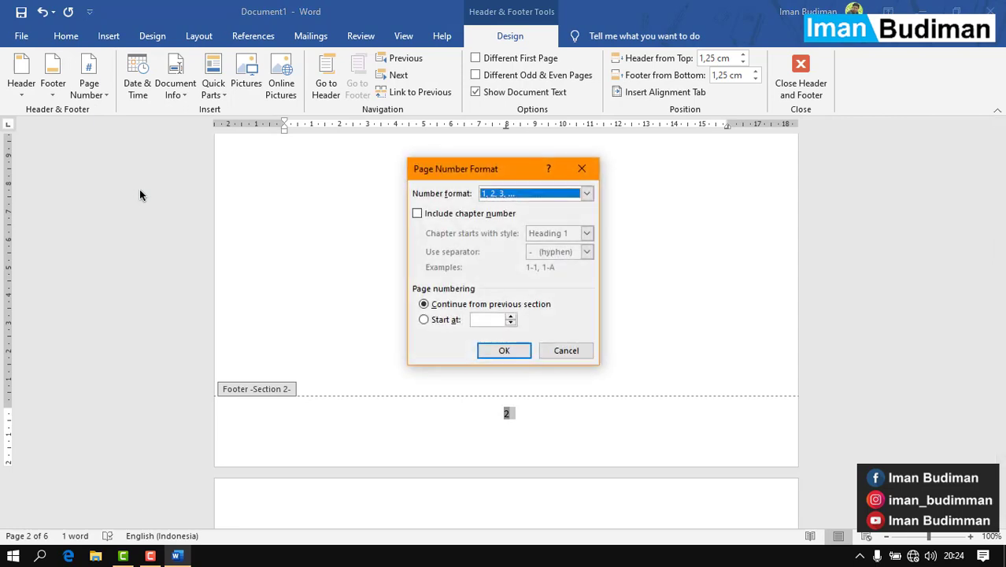
{"action": "left_click", "coordinate": [445, 322]}
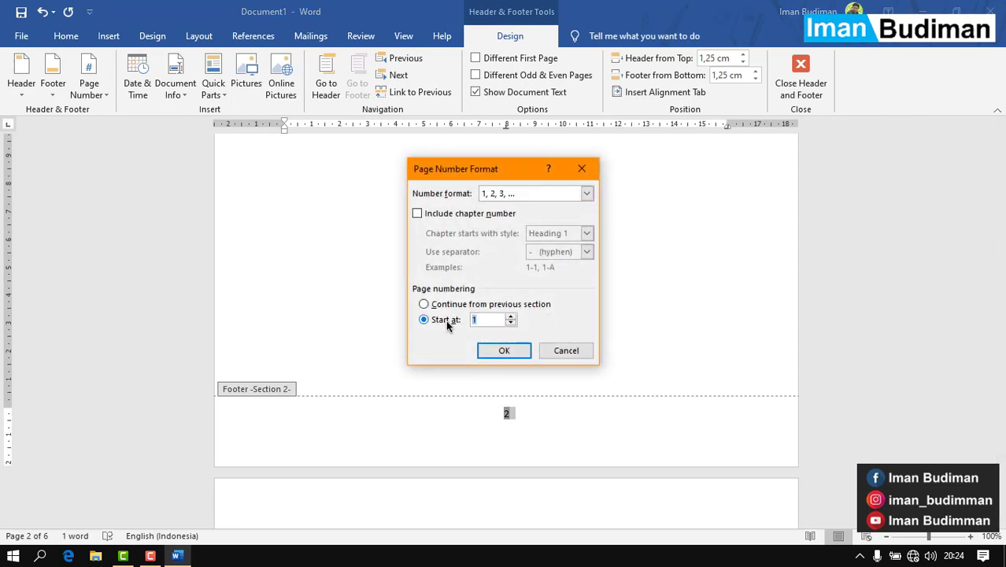
{"action": "left_click", "coordinate": [504, 351]}
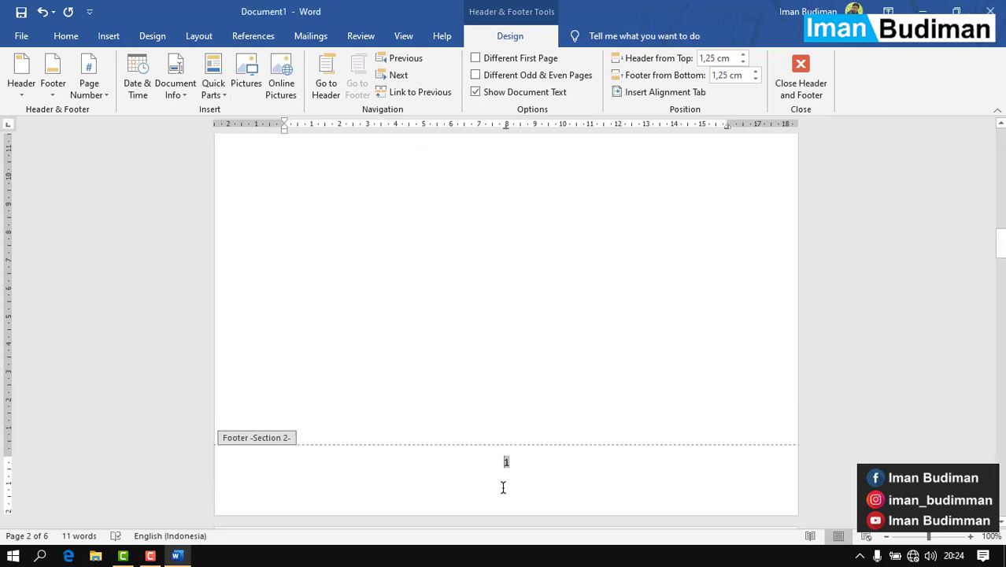
Scroll the pages to confirm LEMBAR PENGESAHAN reads 1, followed by 2 and 3.
{"action": "scroll", "coordinate": [510, 477], "scroll_direction": "down", "scroll_amount": 10}
{"action": "scroll", "coordinate": [510, 476], "scroll_direction": "down", "scroll_amount": 10}
{"action": "scroll", "coordinate": [510, 476], "scroll_direction": "down", "scroll_amount": 5}
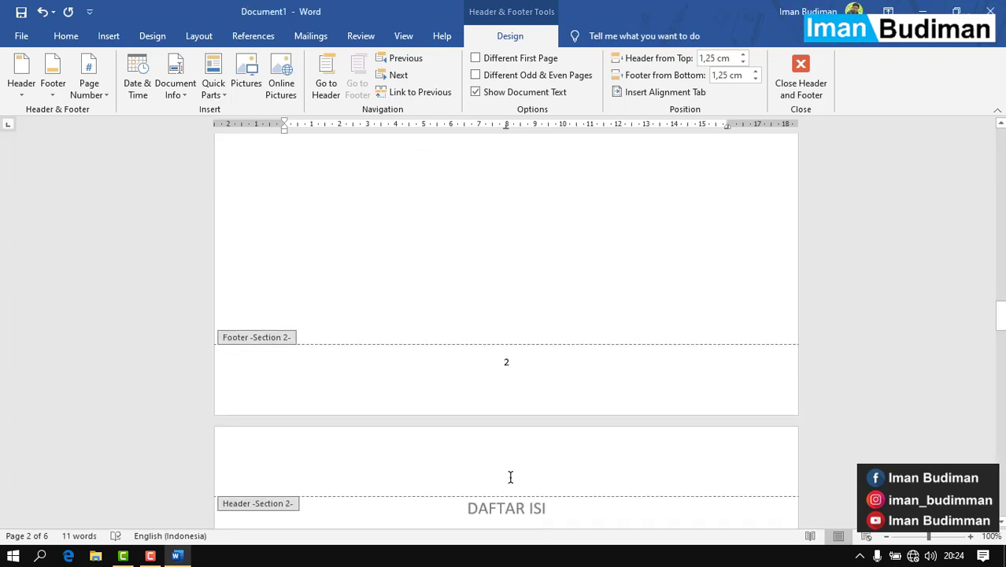
{"action": "scroll", "coordinate": [511, 482], "scroll_direction": "down", "scroll_amount": 5}
{"action": "scroll", "coordinate": [511, 482], "scroll_direction": "down", "scroll_amount": 10}
{"action": "scroll", "coordinate": [511, 482], "scroll_direction": "down", "scroll_amount": 5}
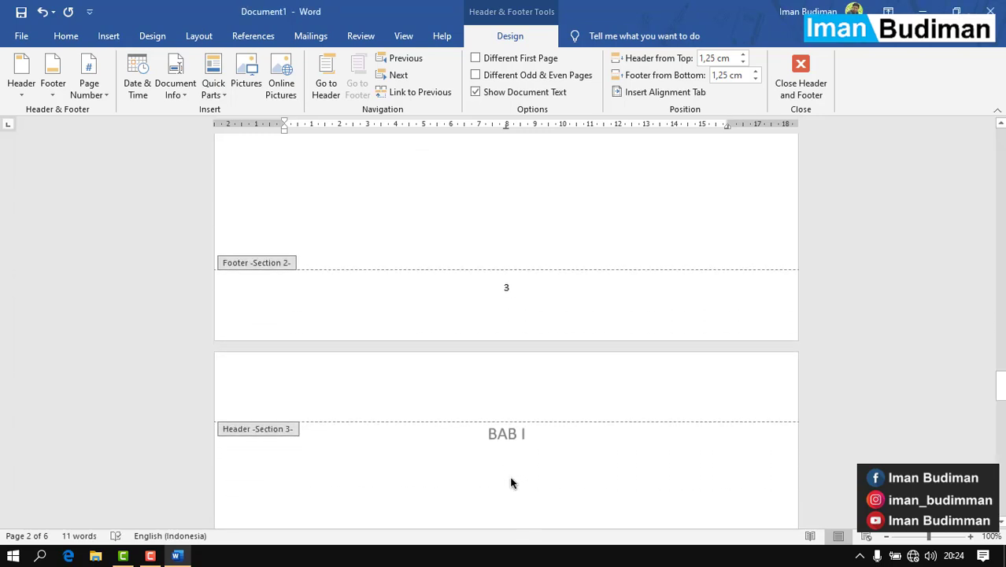
{"action": "scroll", "coordinate": [511, 483], "scroll_direction": "down", "scroll_amount": 5}
{"action": "scroll", "coordinate": [511, 483], "scroll_direction": "up", "scroll_amount": 5}
{"action": "scroll", "coordinate": [511, 483], "scroll_direction": "up", "scroll_amount": 3}
{"action": "scroll", "coordinate": [511, 482], "scroll_direction": "up", "scroll_amount": 3}
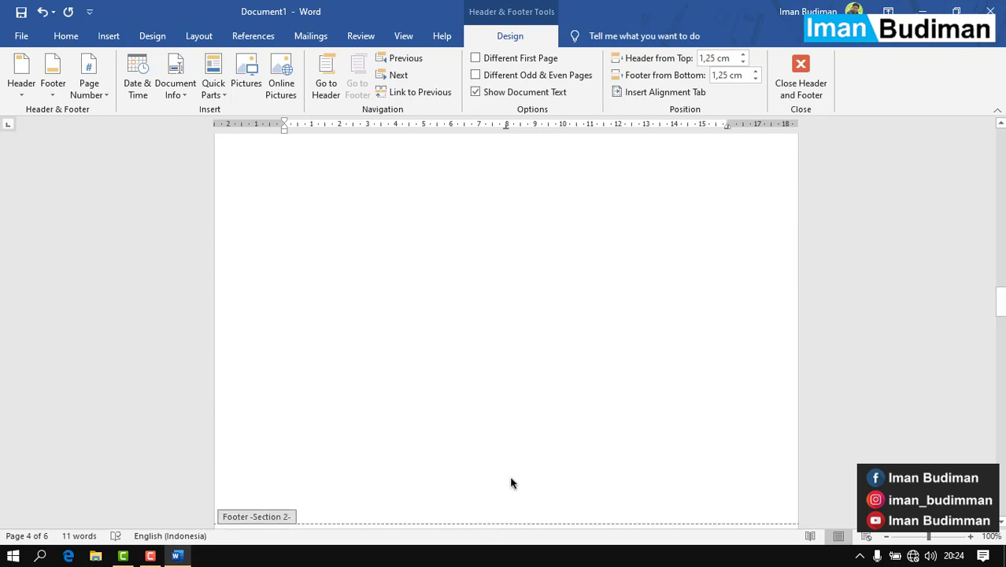
{"action": "scroll", "coordinate": [511, 482], "scroll_direction": "up", "scroll_amount": 10}
{"action": "scroll", "coordinate": [511, 482], "scroll_direction": "up", "scroll_amount": 2}
{"action": "scroll", "coordinate": [511, 483], "scroll_direction": "up", "scroll_amount": 3}
{"action": "scroll", "coordinate": [511, 482], "scroll_direction": "down", "scroll_amount": 2}
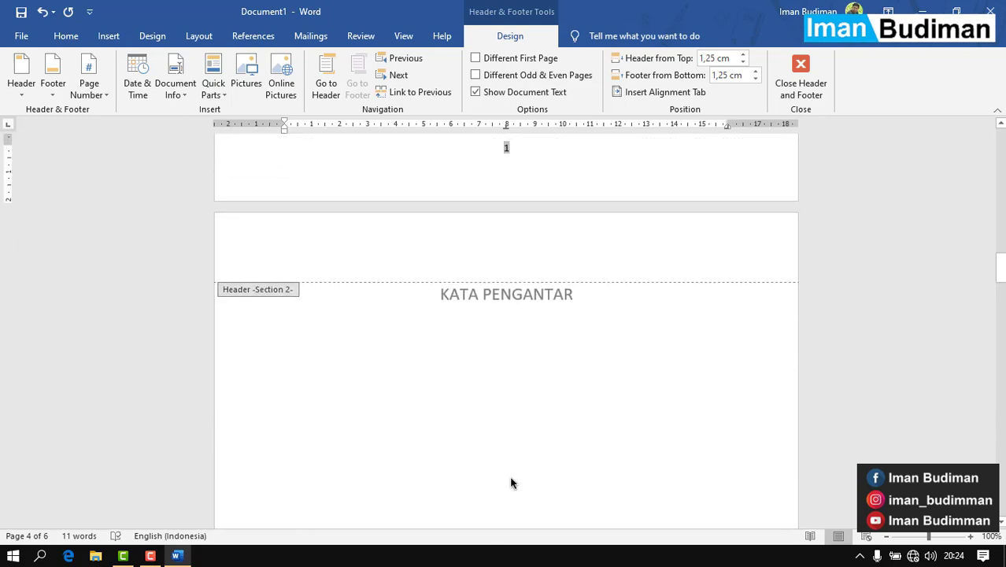
{"action": "scroll", "coordinate": [511, 482], "scroll_direction": "up", "scroll_amount": 3}
{"action": "scroll", "coordinate": [510, 482], "scroll_direction": "up", "scroll_amount": 1}
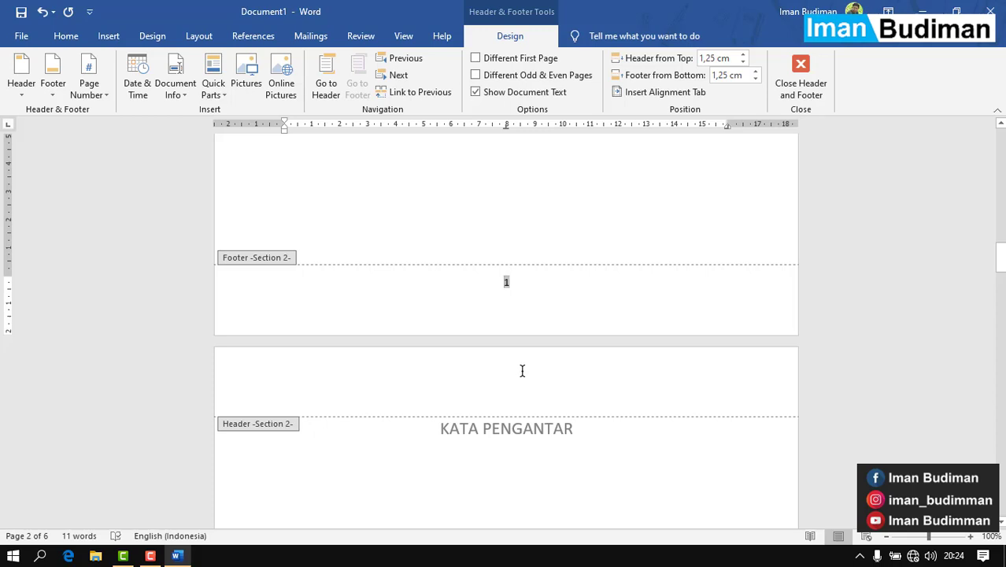
Switch section 2's page number format to lowercase roman numerals i, ii, iii.
{"action": "double_click", "coordinate": [507, 282]}
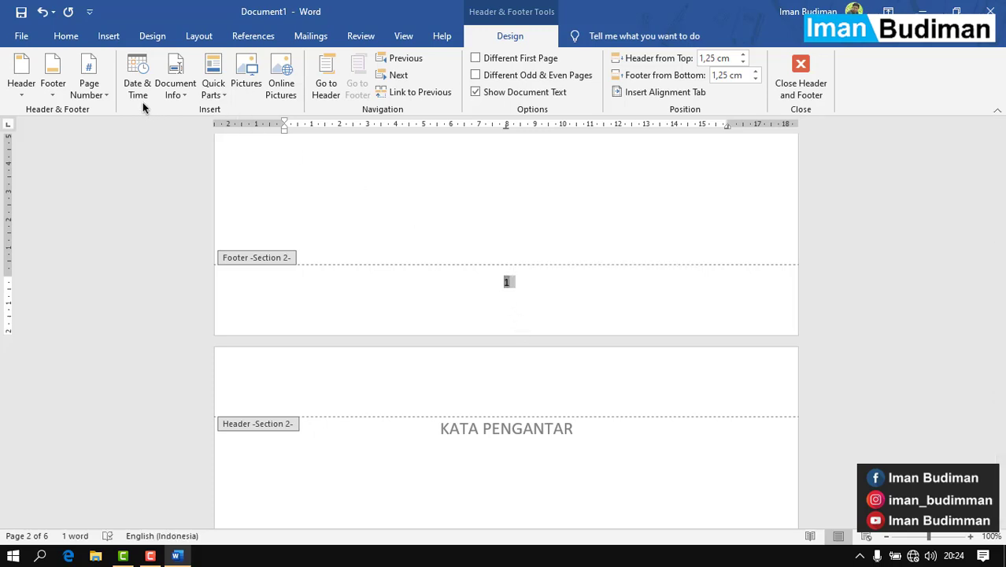
{"action": "left_click", "coordinate": [89, 79]}
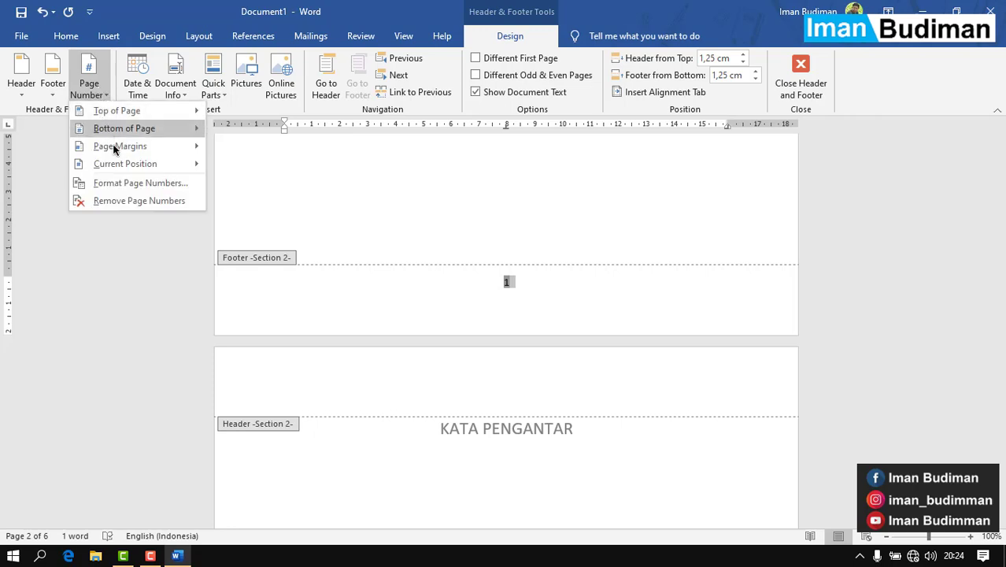
{"action": "left_click", "coordinate": [140, 183]}
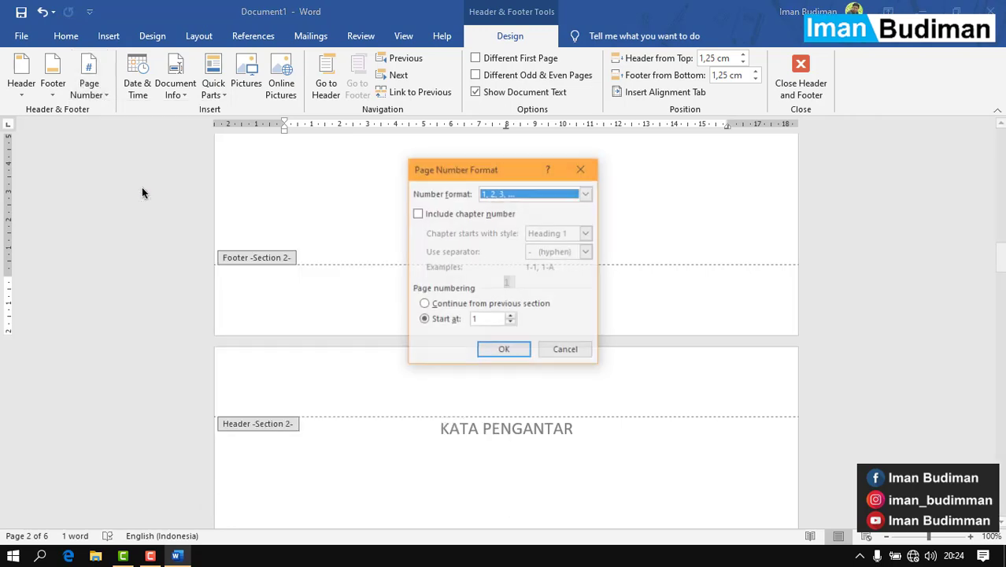
{"action": "left_click", "coordinate": [543, 201]}
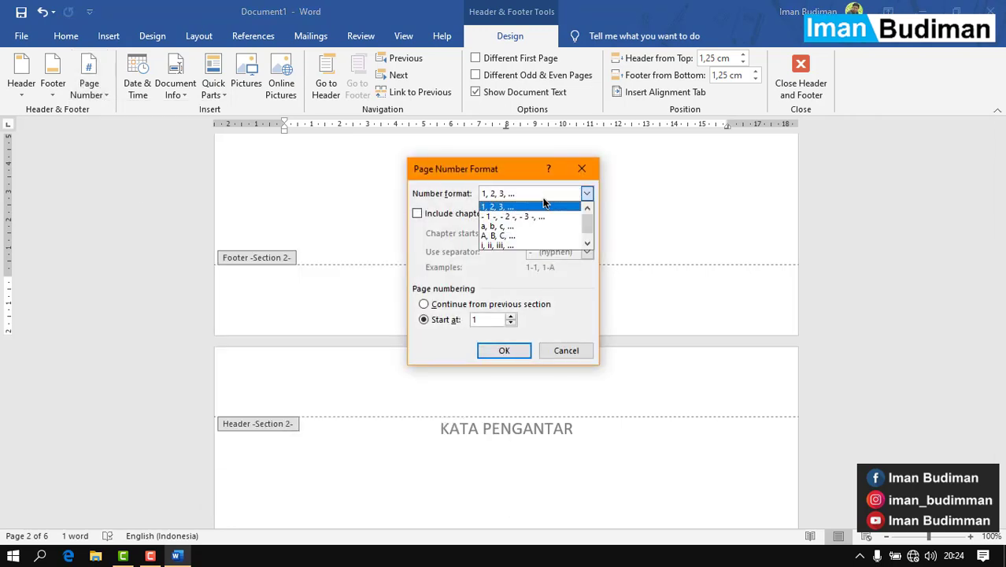
{"action": "left_click", "coordinate": [548, 245]}
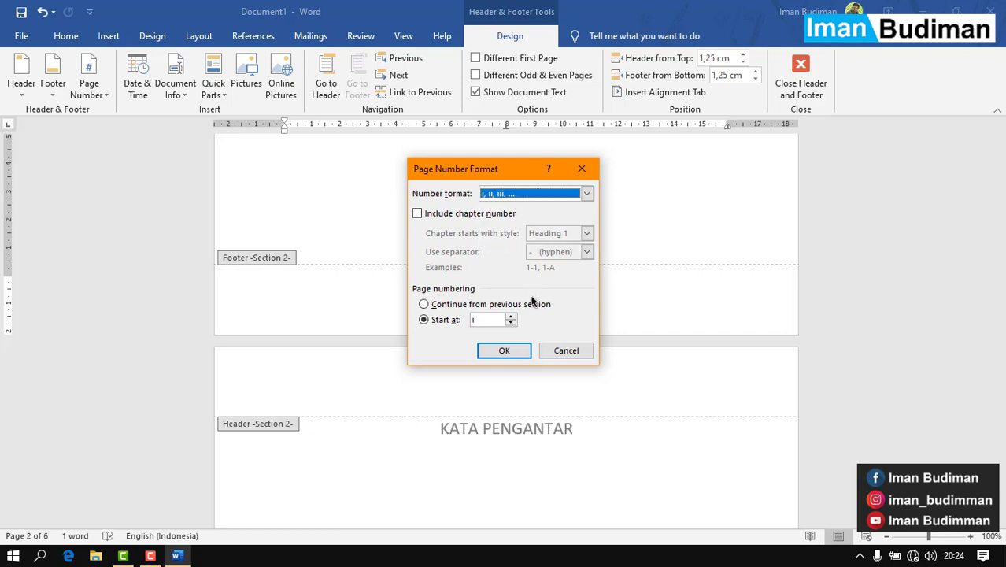
{"action": "left_click", "coordinate": [520, 349]}
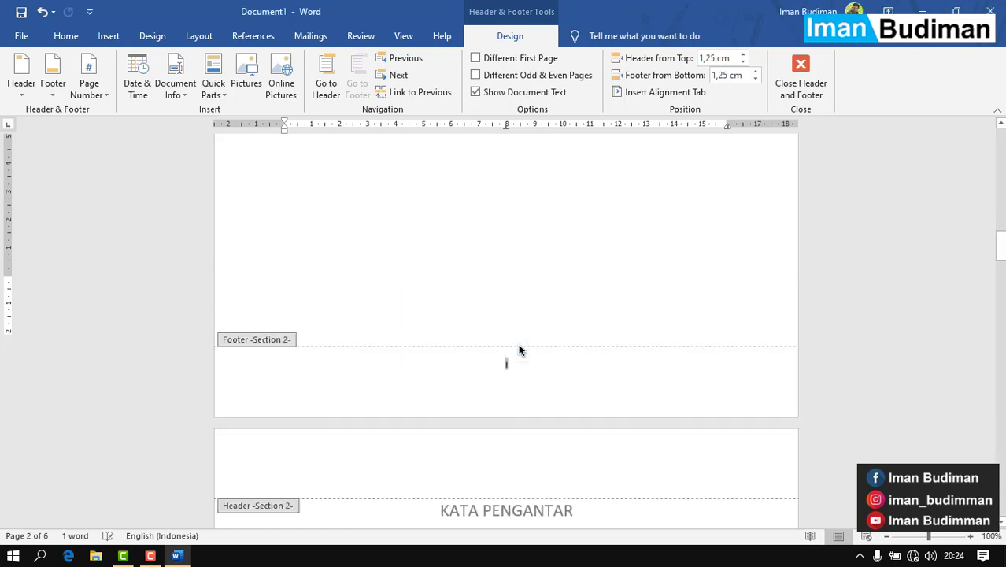
Close footer editing and check KATA PENGANTAR and DAFTAR ISI show ii and iii before BAB I.
{"action": "double_click", "coordinate": [546, 307]}
{"action": "scroll", "coordinate": [546, 307], "scroll_direction": "down", "scroll_amount": 10}
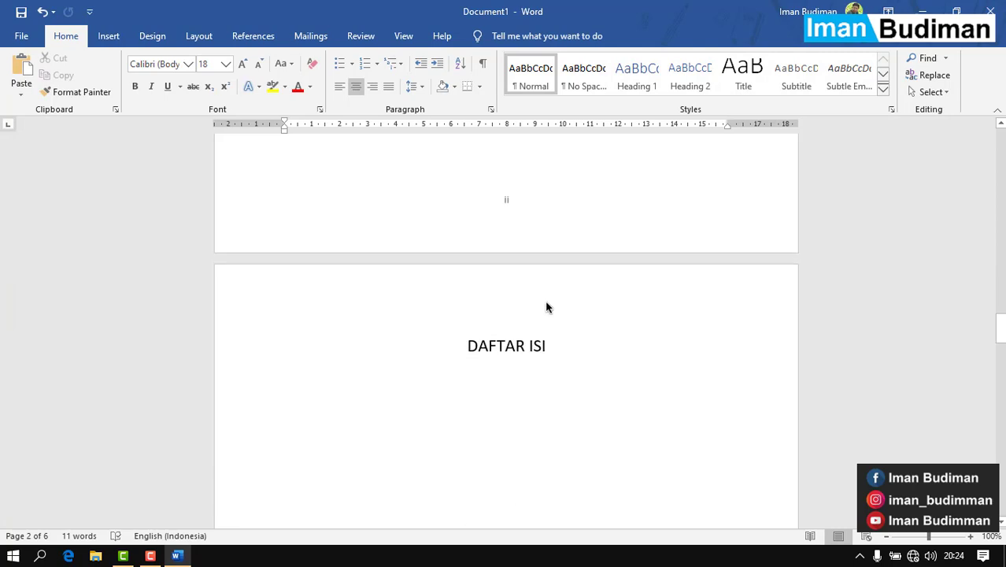
{"action": "scroll", "coordinate": [545, 302], "scroll_direction": "down", "scroll_amount": 4}
{"action": "scroll", "coordinate": [545, 302], "scroll_direction": "down", "scroll_amount": 4}
{"action": "scroll", "coordinate": [546, 301], "scroll_direction": "down", "scroll_amount": 2}
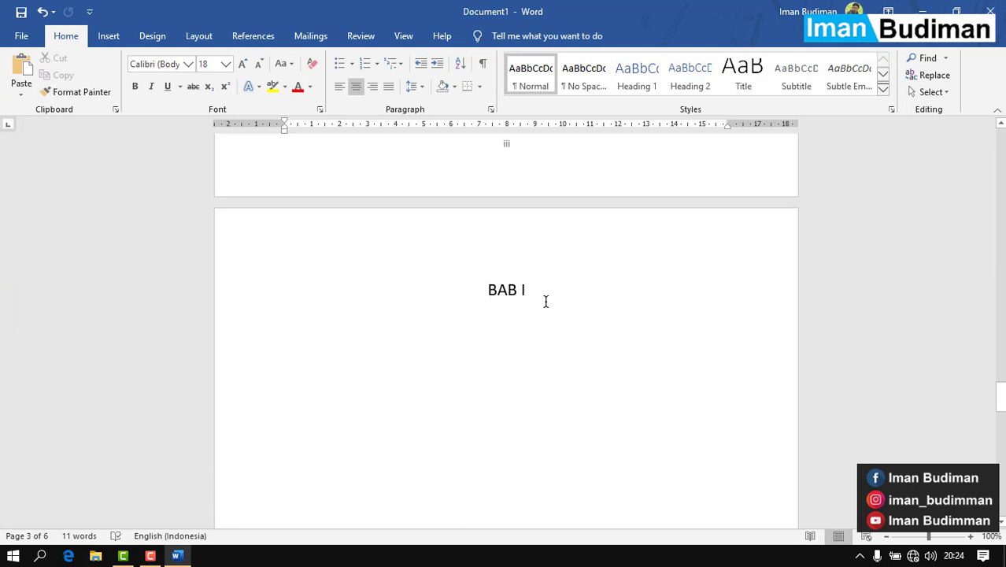
{"action": "scroll", "coordinate": [545, 303], "scroll_direction": "up", "scroll_amount": 2}
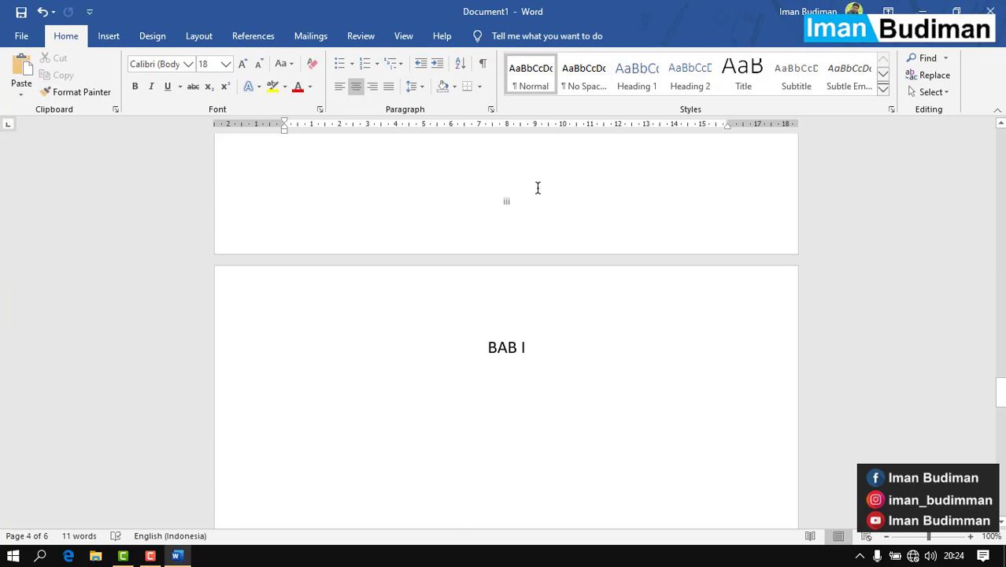
{"action": "scroll", "coordinate": [536, 184], "scroll_direction": "down", "scroll_amount": 5}
{"action": "scroll", "coordinate": [536, 185], "scroll_direction": "down", "scroll_amount": 4}
{"action": "scroll", "coordinate": [536, 184], "scroll_direction": "down", "scroll_amount": 1}
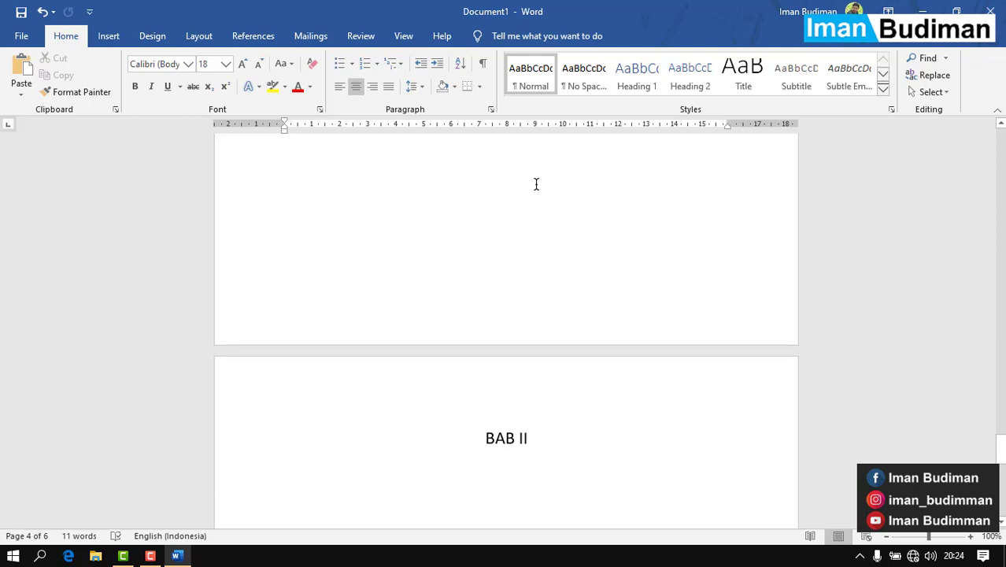
{"action": "scroll", "coordinate": [536, 184], "scroll_direction": "up", "scroll_amount": 5}
{"action": "scroll", "coordinate": [536, 184], "scroll_direction": "up", "scroll_amount": 4}
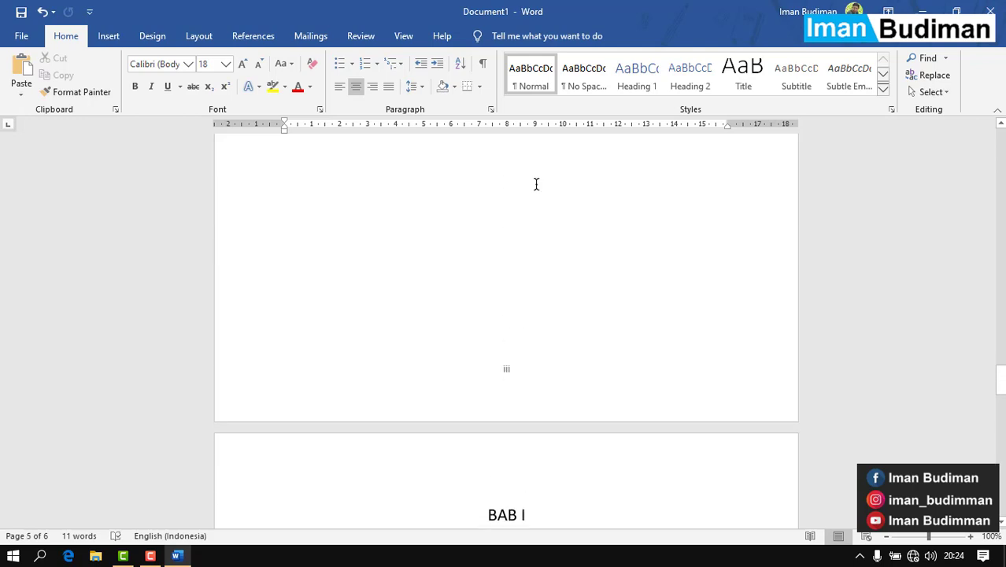
{"action": "scroll", "coordinate": [538, 190], "scroll_direction": "up", "scroll_amount": 1}
{"action": "scroll", "coordinate": [537, 189], "scroll_direction": "down", "scroll_amount": 5}
{"action": "scroll", "coordinate": [536, 186], "scroll_direction": "down", "scroll_amount": 3}
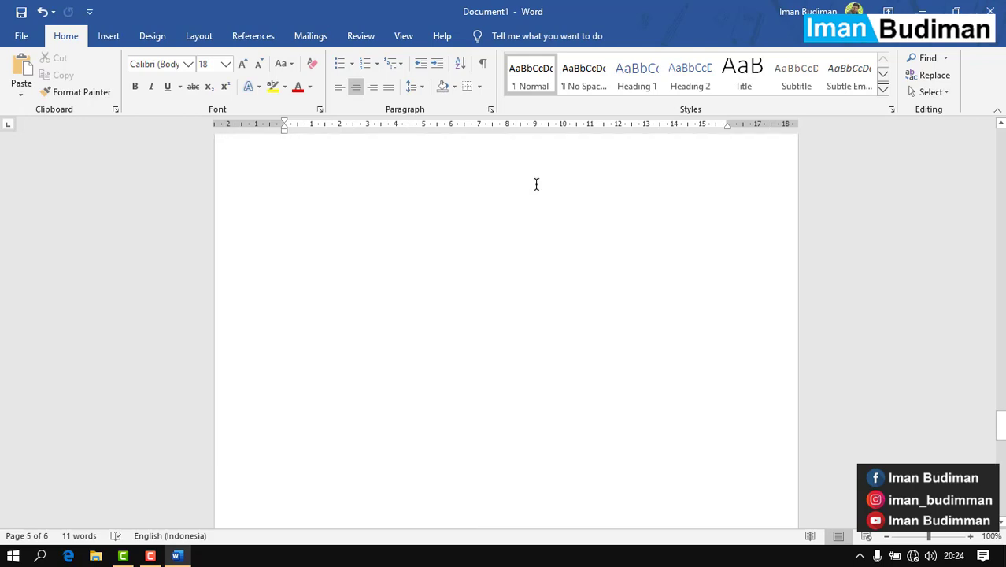
{"action": "scroll", "coordinate": [536, 184], "scroll_direction": "down", "scroll_amount": 3}
{"action": "scroll", "coordinate": [536, 184], "scroll_direction": "down", "scroll_amount": 1}
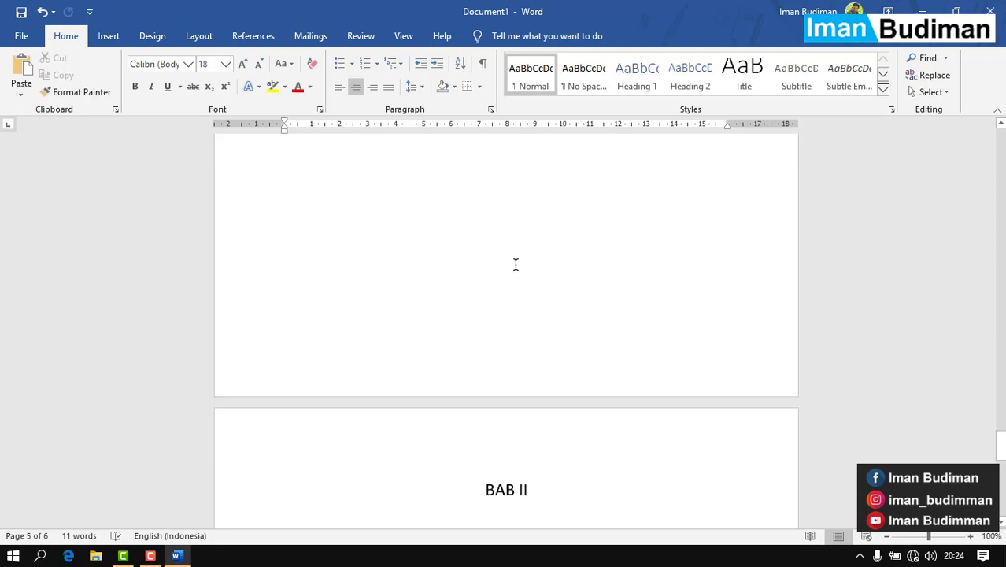
Insert a centred plain page number in the chapter section's footer.
{"action": "double_click", "coordinate": [494, 373]}
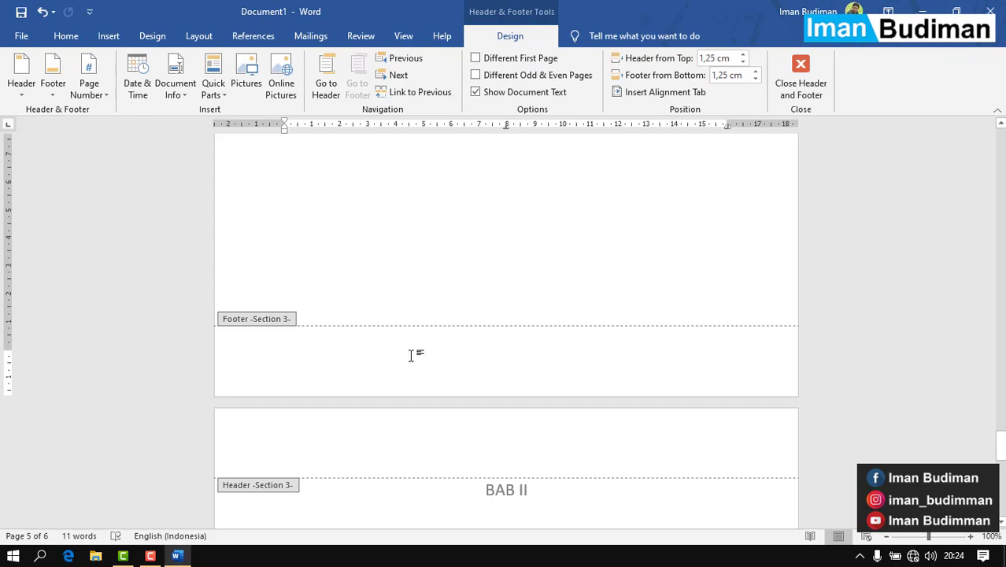
{"action": "left_click", "coordinate": [94, 70]}
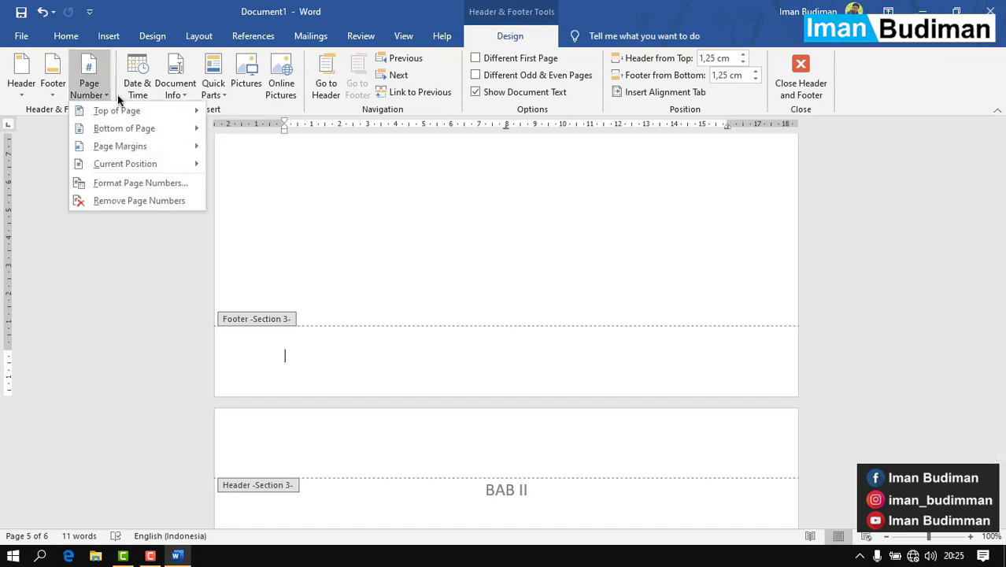
{"action": "mouse_move", "coordinate": [124, 129]}
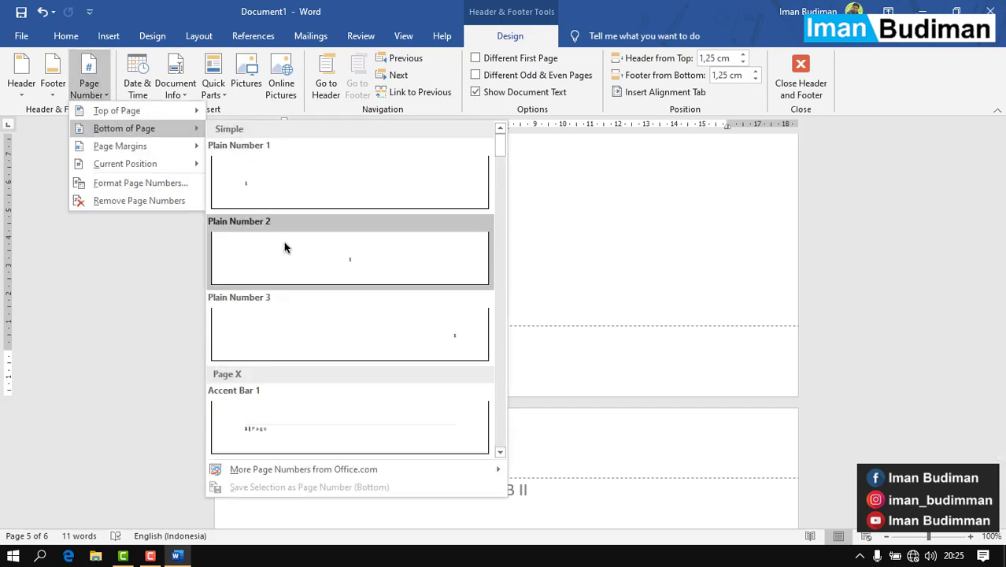
{"action": "left_click", "coordinate": [285, 247]}
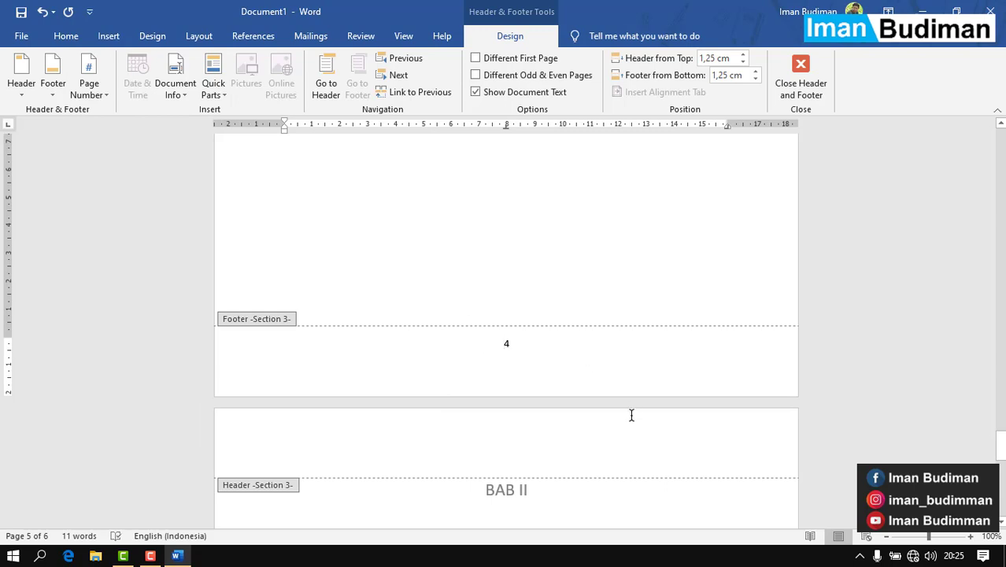
Make the chapter section's page numbering start at 1, then close footer editing.
{"action": "double_click", "coordinate": [504, 343]}
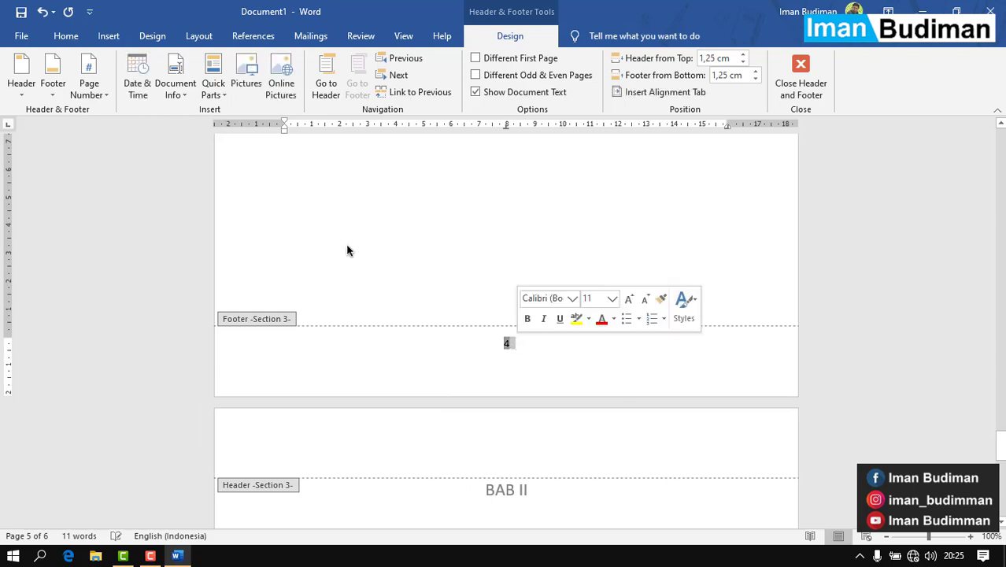
{"action": "left_click", "coordinate": [77, 96]}
{"action": "mouse_move", "coordinate": [125, 164]}
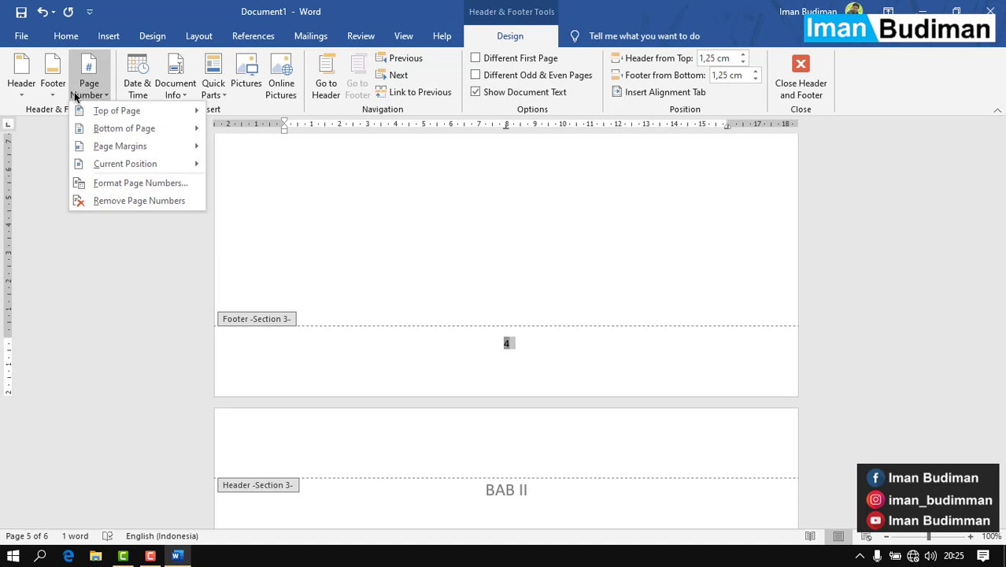
{"action": "left_click", "coordinate": [142, 185]}
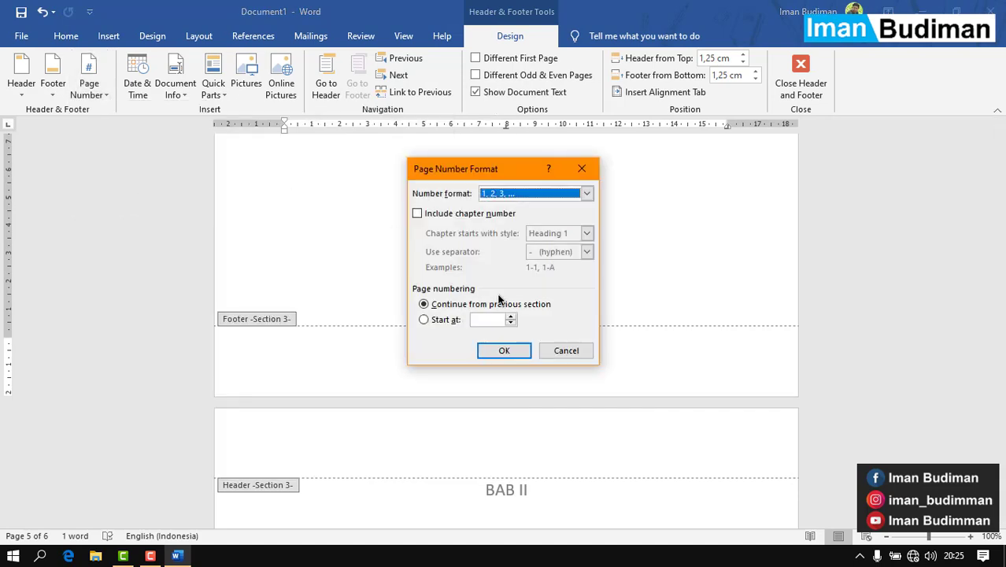
{"action": "left_click", "coordinate": [450, 324]}
{"action": "left_click", "coordinate": [503, 351]}
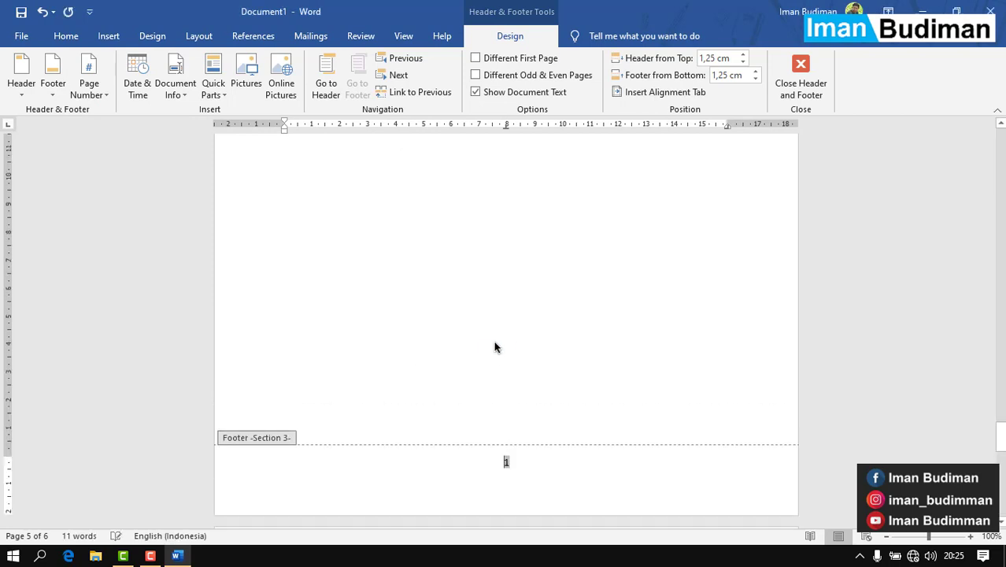
{"action": "double_click", "coordinate": [505, 338]}
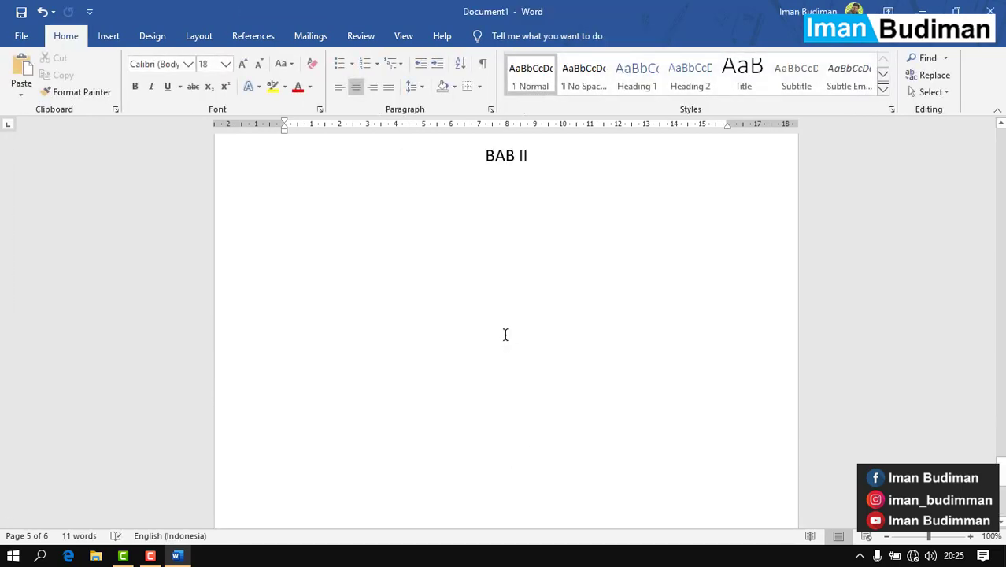
{"action": "scroll", "coordinate": [505, 335], "scroll_direction": "up", "scroll_amount": 5}
{"action": "scroll", "coordinate": [505, 334], "scroll_direction": "up", "scroll_amount": 5}
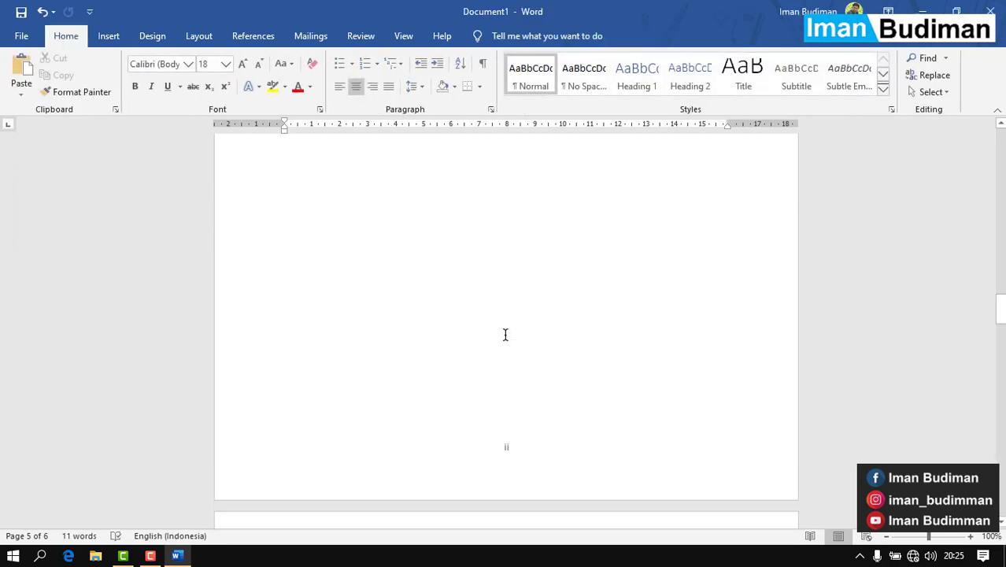
{"action": "scroll", "coordinate": [505, 334], "scroll_direction": "up", "scroll_amount": 5}
{"action": "scroll", "coordinate": [505, 334], "scroll_direction": "up", "scroll_amount": 5}
{"action": "scroll", "coordinate": [505, 334], "scroll_direction": "up", "scroll_amount": 2}
{"action": "scroll", "coordinate": [506, 335], "scroll_direction": "up", "scroll_amount": 1}
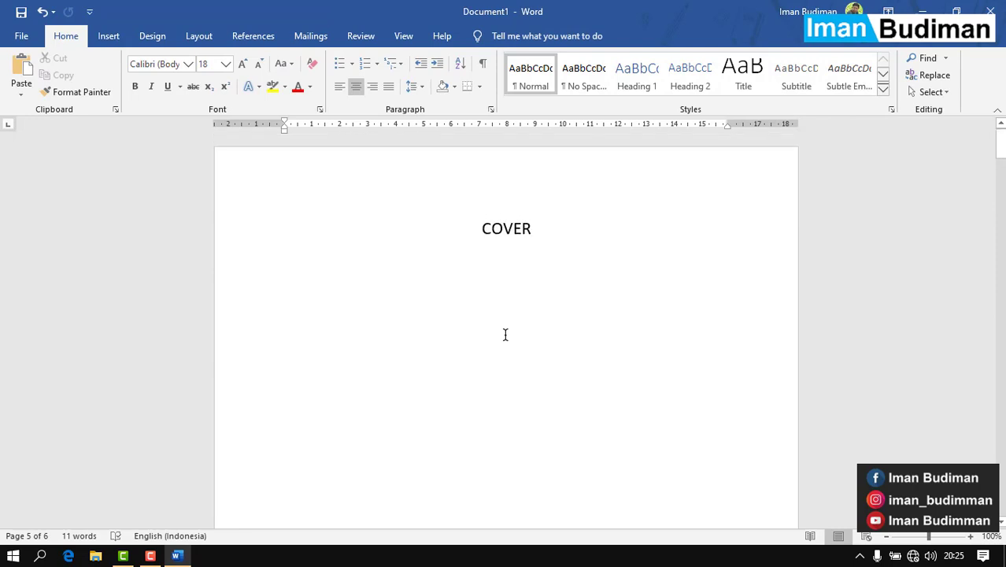
{"action": "scroll", "coordinate": [505, 335], "scroll_direction": "down", "scroll_amount": 2}
{"action": "scroll", "coordinate": [506, 334], "scroll_direction": "down", "scroll_amount": 5}
{"action": "scroll", "coordinate": [505, 335], "scroll_direction": "down", "scroll_amount": 5}
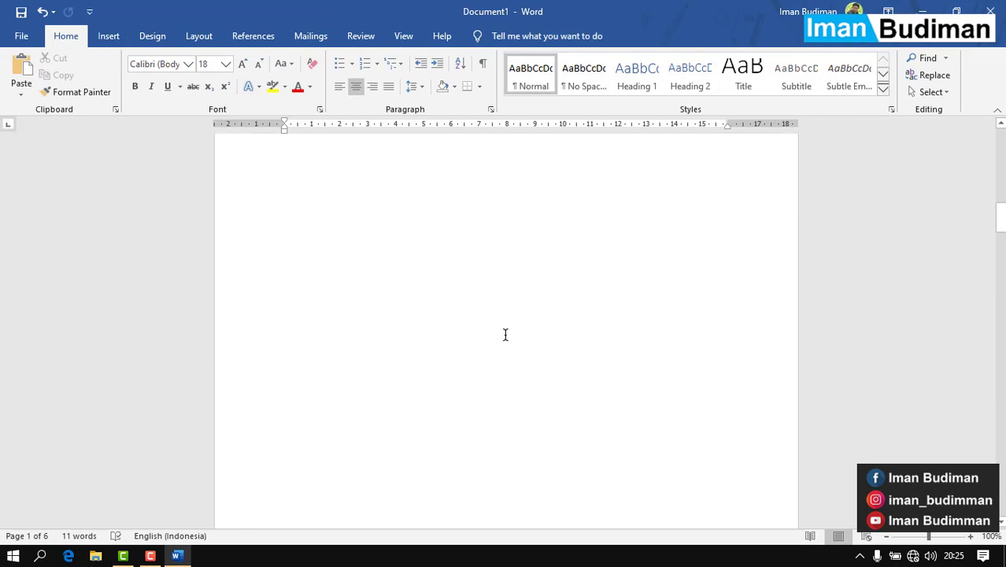
{"action": "scroll", "coordinate": [505, 335], "scroll_direction": "down", "scroll_amount": 5}
{"action": "scroll", "coordinate": [505, 335], "scroll_direction": "down", "scroll_amount": 1}
{"action": "scroll", "coordinate": [505, 335], "scroll_direction": "down", "scroll_amount": 6}
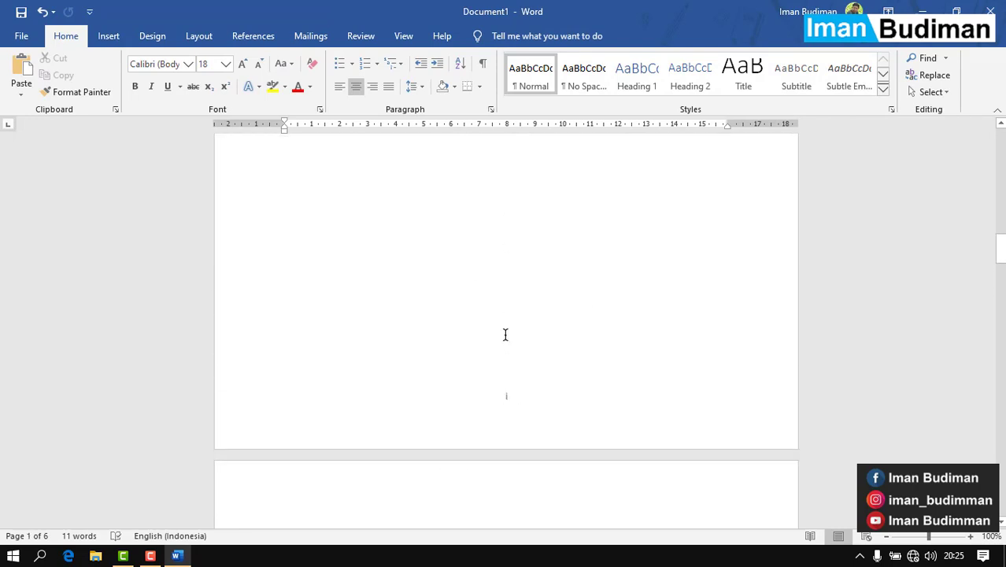
{"action": "scroll", "coordinate": [505, 335], "scroll_direction": "down", "scroll_amount": 8}
{"action": "scroll", "coordinate": [505, 335], "scroll_direction": "down", "scroll_amount": 5}
{"action": "scroll", "coordinate": [506, 334], "scroll_direction": "down", "scroll_amount": 10}
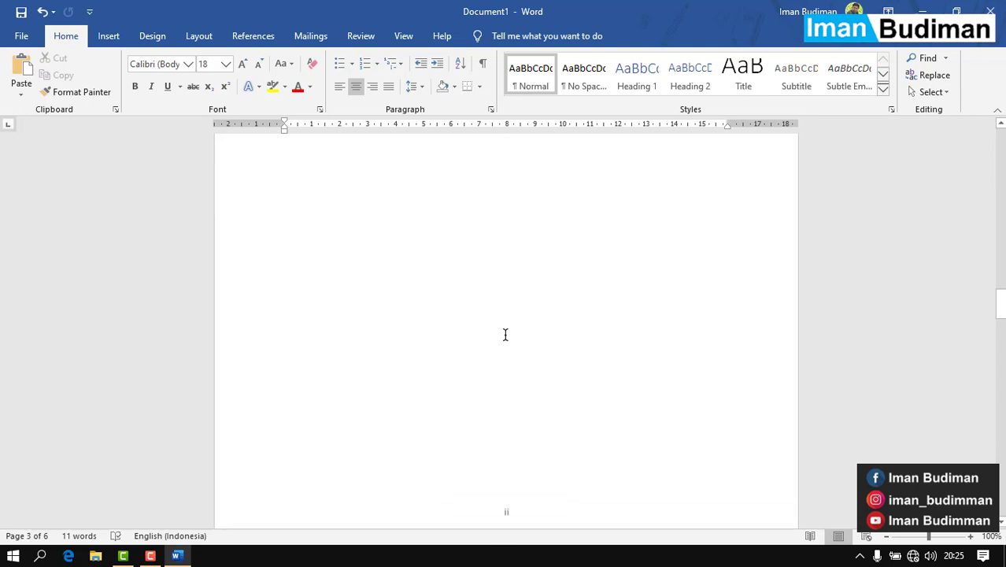
{"action": "scroll", "coordinate": [505, 335], "scroll_direction": "down", "scroll_amount": 2}
{"action": "scroll", "coordinate": [505, 335], "scroll_direction": "down", "scroll_amount": 4}
{"action": "scroll", "coordinate": [505, 335], "scroll_direction": "down", "scroll_amount": 4}
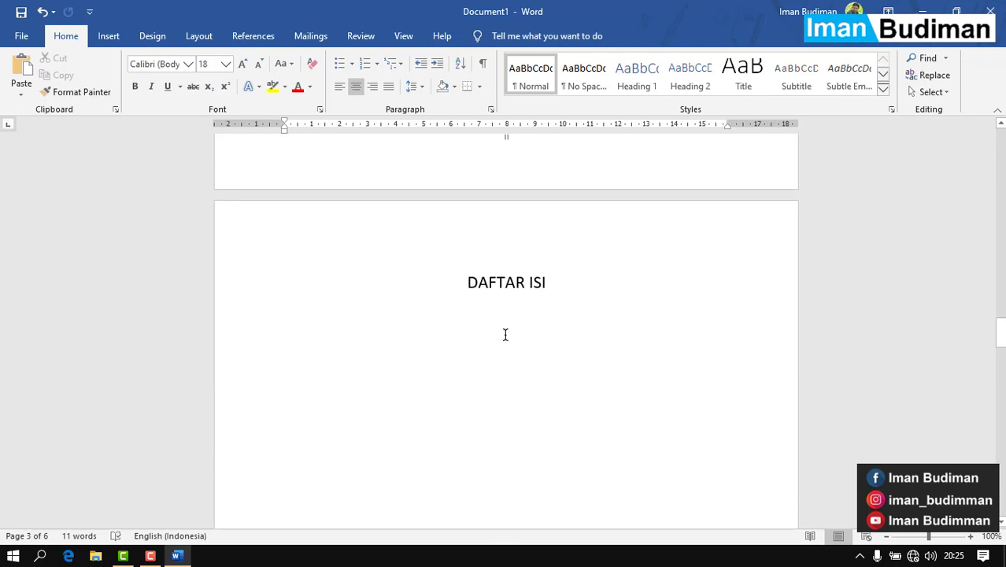
{"action": "scroll", "coordinate": [505, 335], "scroll_direction": "down", "scroll_amount": 1}
{"action": "scroll", "coordinate": [506, 335], "scroll_direction": "up", "scroll_amount": 10}
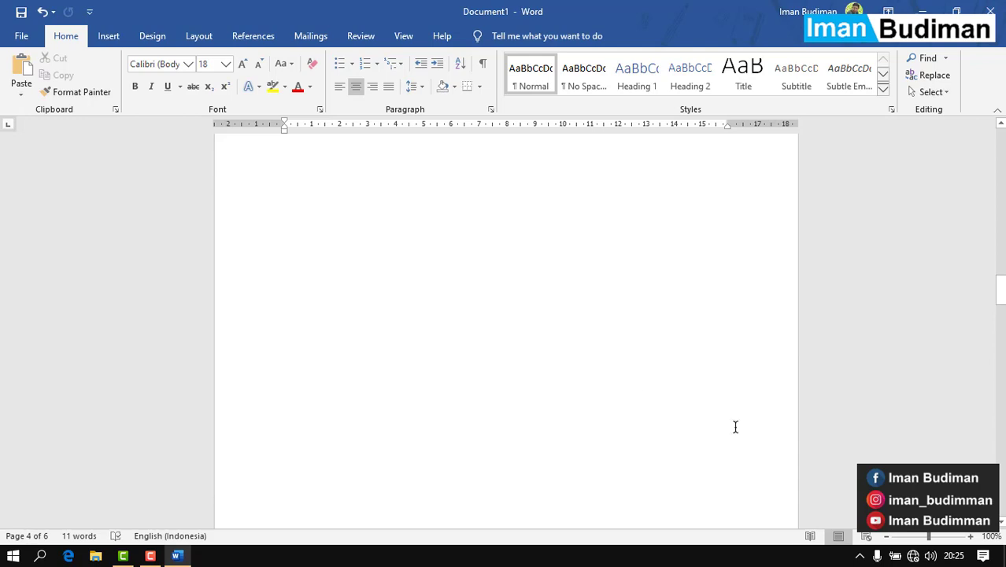
{"action": "left_click", "coordinate": [887, 536]}
{"action": "left_click", "coordinate": [887, 536]}
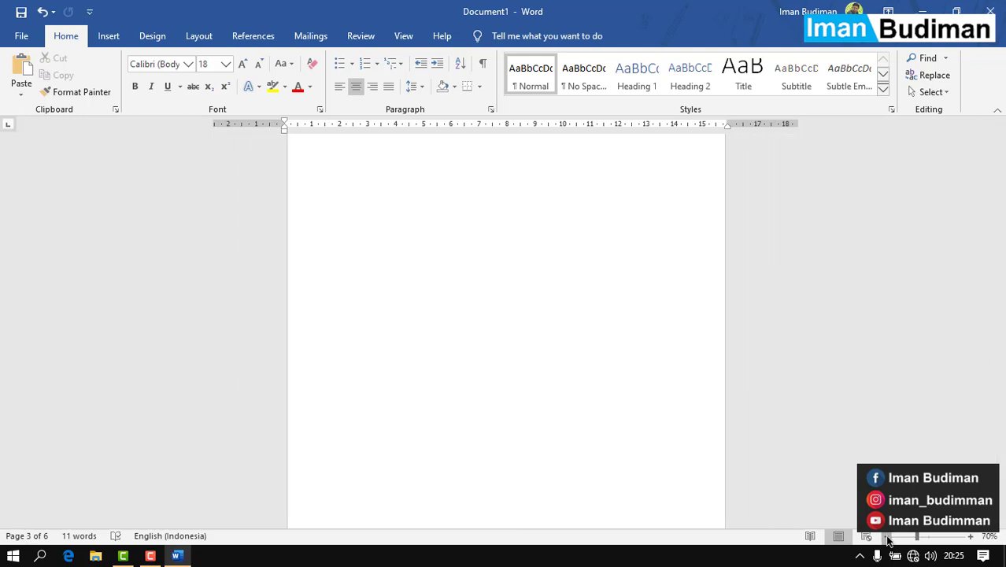
{"action": "left_click", "coordinate": [887, 536]}
{"action": "left_click", "coordinate": [886, 536]}
{"action": "left_click", "coordinate": [886, 536]}
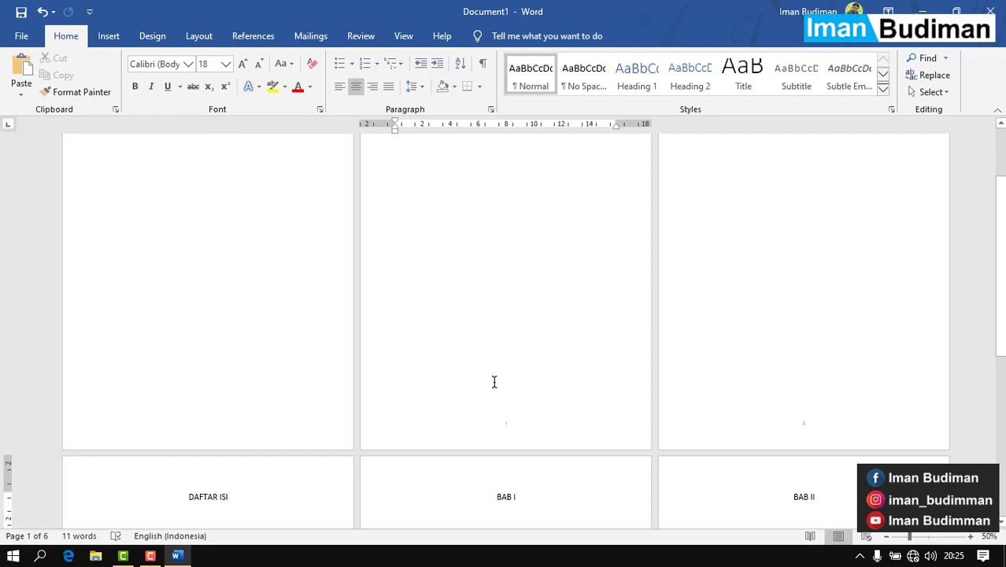
{"action": "left_click", "coordinate": [971, 536]}
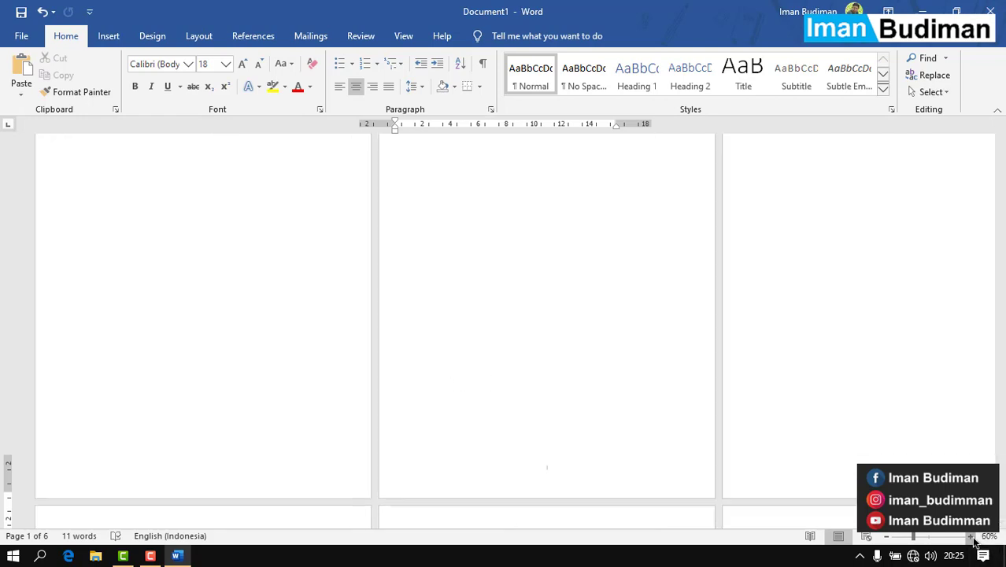
{"action": "left_click", "coordinate": [971, 537]}
{"action": "left_click", "coordinate": [972, 537]}
{"action": "left_click", "coordinate": [971, 537]}
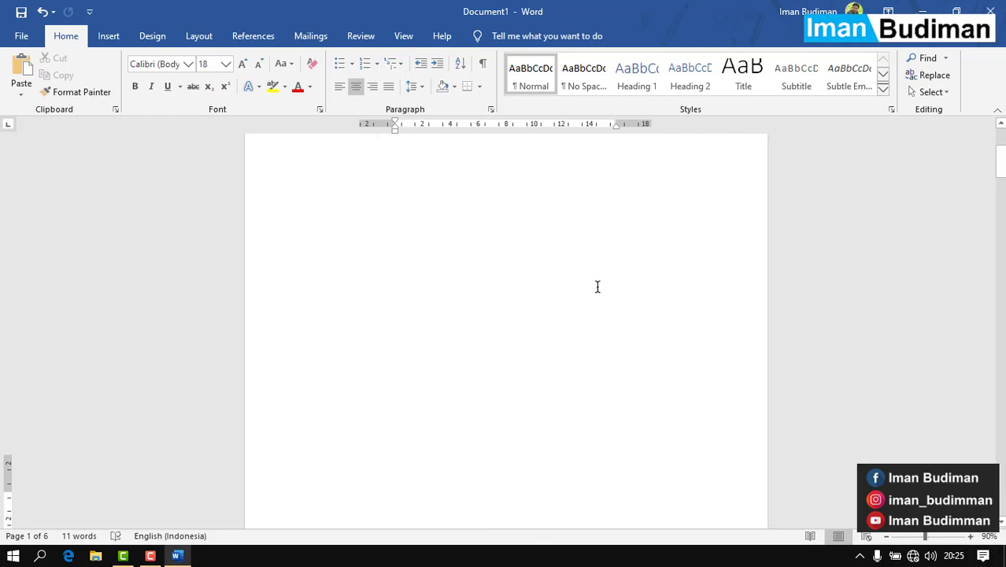
{"action": "scroll", "coordinate": [584, 292], "scroll_direction": "up", "scroll_amount": 5}
{"action": "scroll", "coordinate": [584, 292], "scroll_direction": "up", "scroll_amount": 5}
{"action": "scroll", "coordinate": [584, 292], "scroll_direction": "up", "scroll_amount": 2}
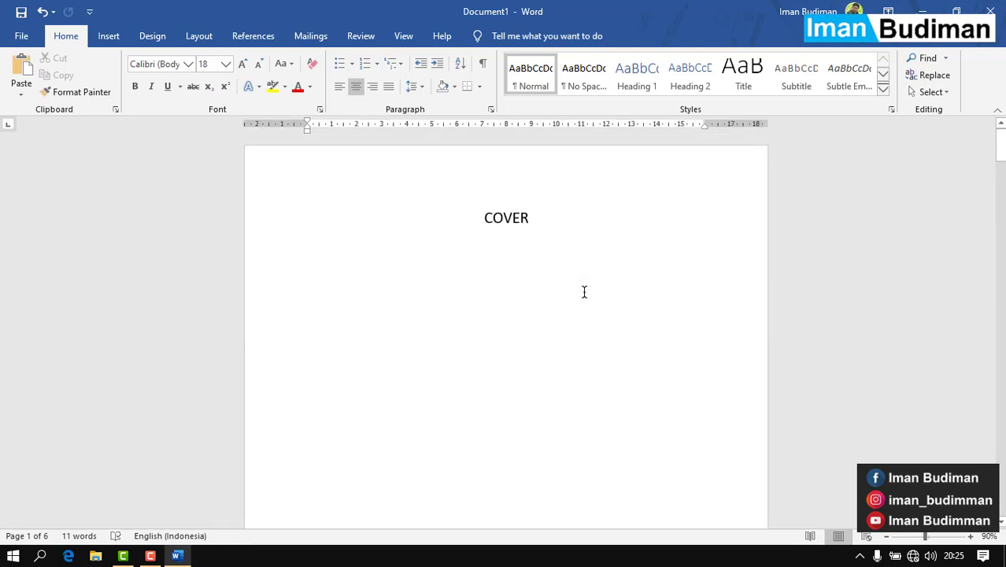
{"action": "scroll", "coordinate": [584, 292], "scroll_direction": "down", "scroll_amount": 4}
{"action": "scroll", "coordinate": [584, 292], "scroll_direction": "down", "scroll_amount": 4}
{"action": "scroll", "coordinate": [584, 292], "scroll_direction": "down", "scroll_amount": 4}
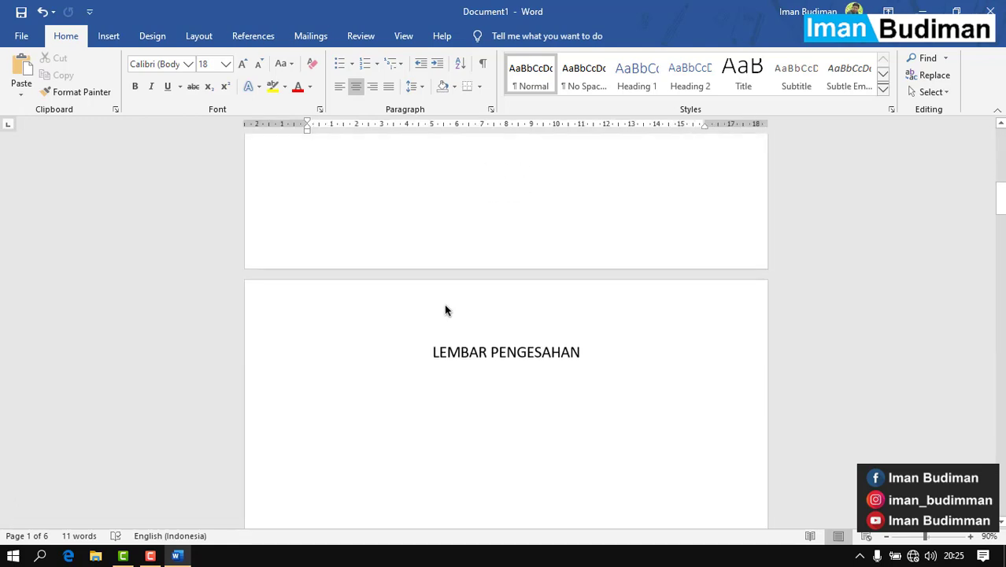
{"action": "scroll", "coordinate": [462, 292], "scroll_direction": "down", "scroll_amount": 3}
{"action": "scroll", "coordinate": [462, 288], "scroll_direction": "down", "scroll_amount": 3}
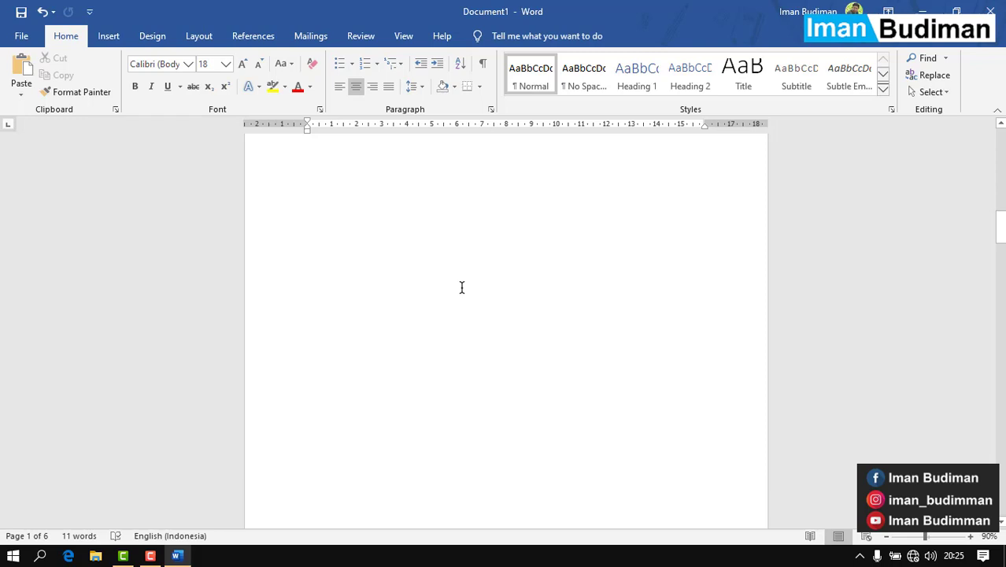
{"action": "scroll", "coordinate": [462, 288], "scroll_direction": "down", "scroll_amount": 2}
{"action": "scroll", "coordinate": [465, 291], "scroll_direction": "down", "scroll_amount": 2}
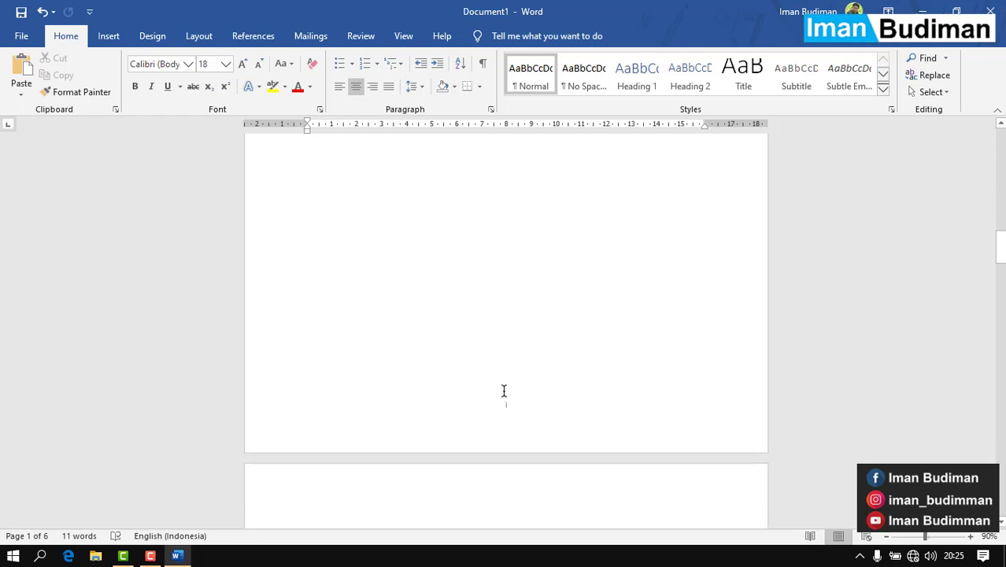
{"action": "left_click", "coordinate": [970, 536]}
{"action": "left_click", "coordinate": [970, 536]}
{"action": "left_click", "coordinate": [970, 536]}
{"action": "left_click", "coordinate": [969, 536]}
{"action": "left_click", "coordinate": [970, 536]}
{"action": "left_click", "coordinate": [970, 536]}
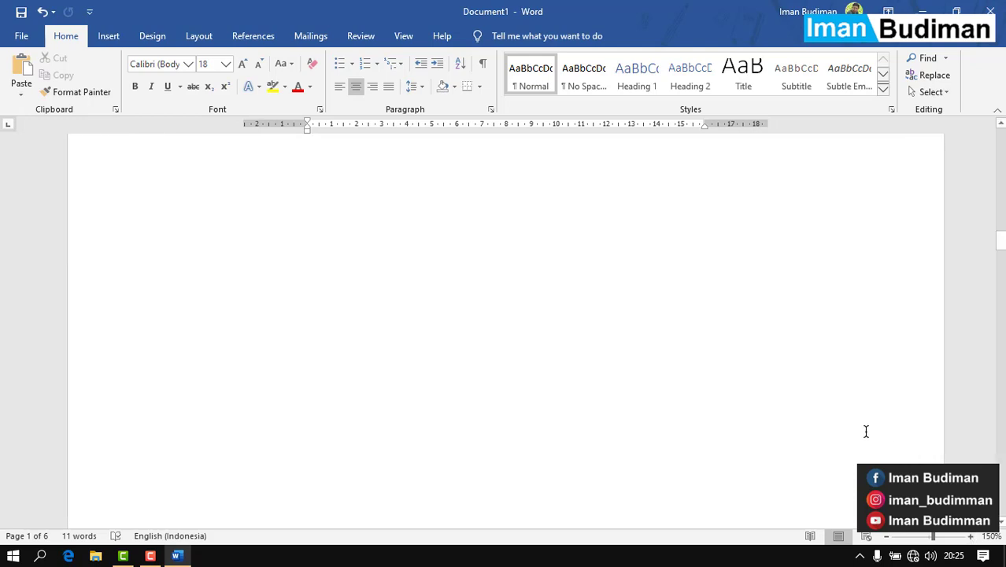
{"action": "scroll", "coordinate": [866, 431], "scroll_direction": "down", "scroll_amount": 1}
{"action": "scroll", "coordinate": [866, 431], "scroll_direction": "up", "scroll_amount": 3}
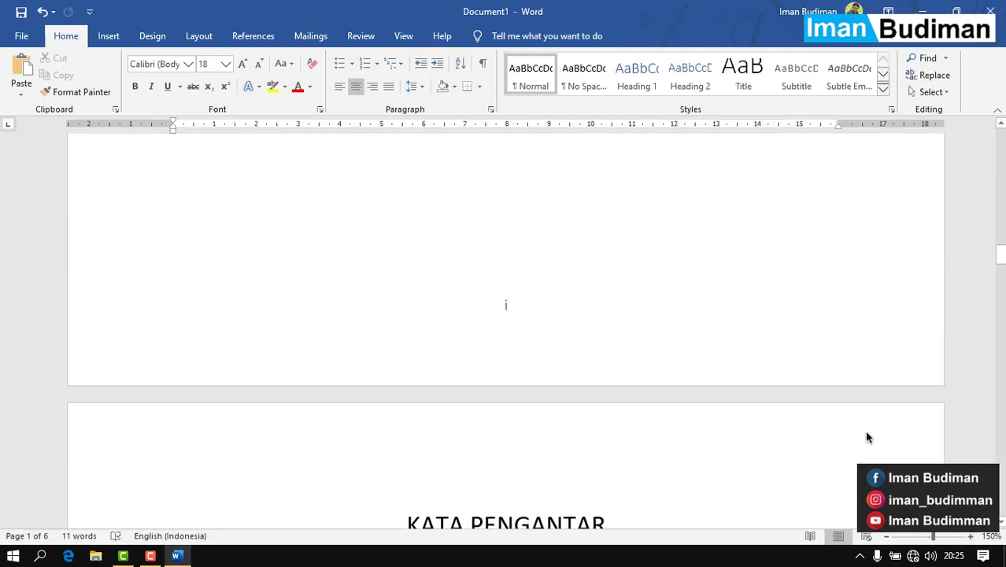
{"action": "scroll", "coordinate": [866, 433], "scroll_direction": "down", "scroll_amount": 5}
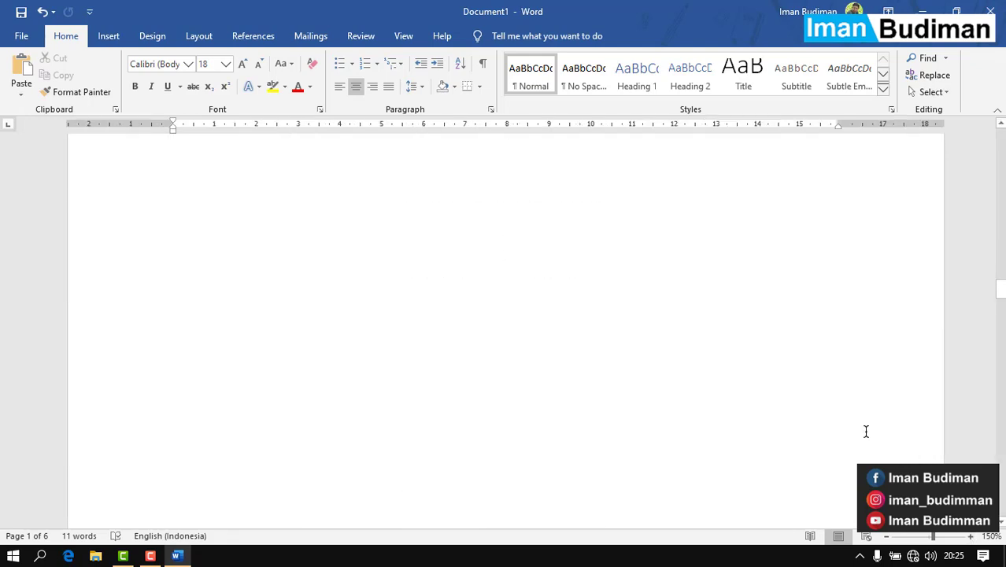
{"action": "scroll", "coordinate": [866, 431], "scroll_direction": "down", "scroll_amount": 2}
{"action": "scroll", "coordinate": [864, 429], "scroll_direction": "down", "scroll_amount": 4}
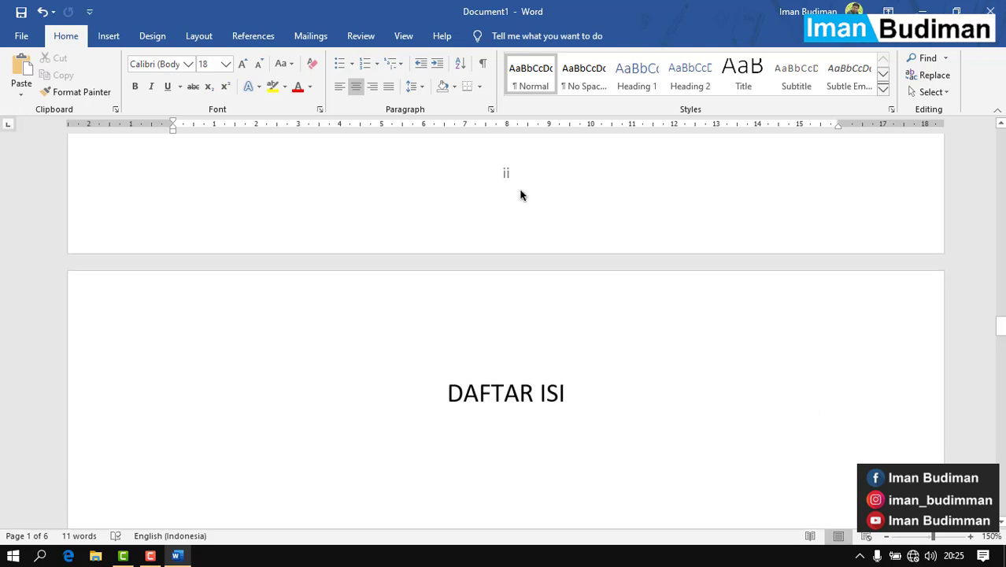
{"action": "scroll", "coordinate": [520, 193], "scroll_direction": "down", "scroll_amount": 10}
{"action": "scroll", "coordinate": [519, 193], "scroll_direction": "down", "scroll_amount": 5}
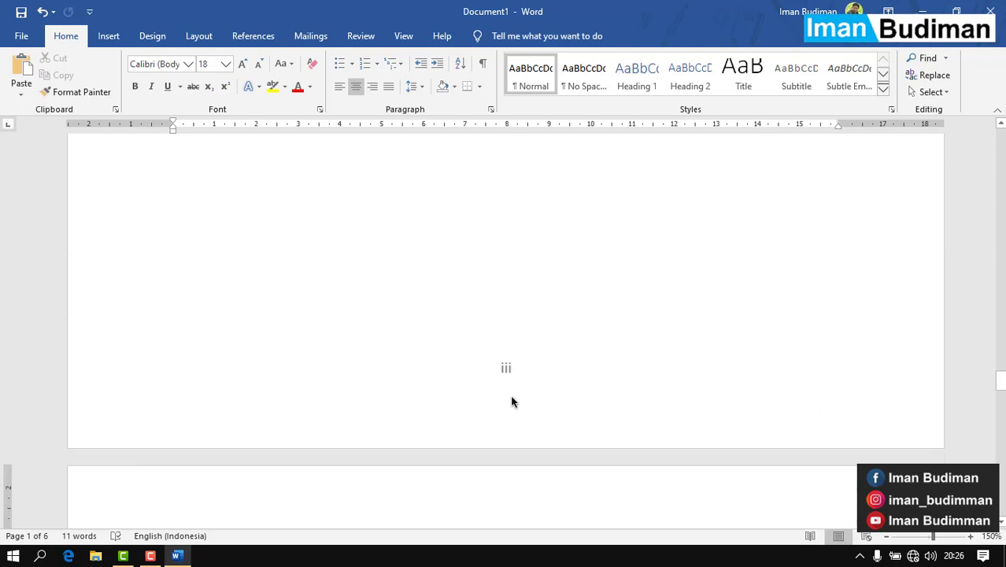
{"action": "scroll", "coordinate": [512, 402], "scroll_direction": "down", "scroll_amount": 5}
{"action": "scroll", "coordinate": [512, 397], "scroll_direction": "down", "scroll_amount": 10}
{"action": "scroll", "coordinate": [512, 396], "scroll_direction": "down", "scroll_amount": 10}
{"action": "scroll", "coordinate": [510, 396], "scroll_direction": "down", "scroll_amount": 3}
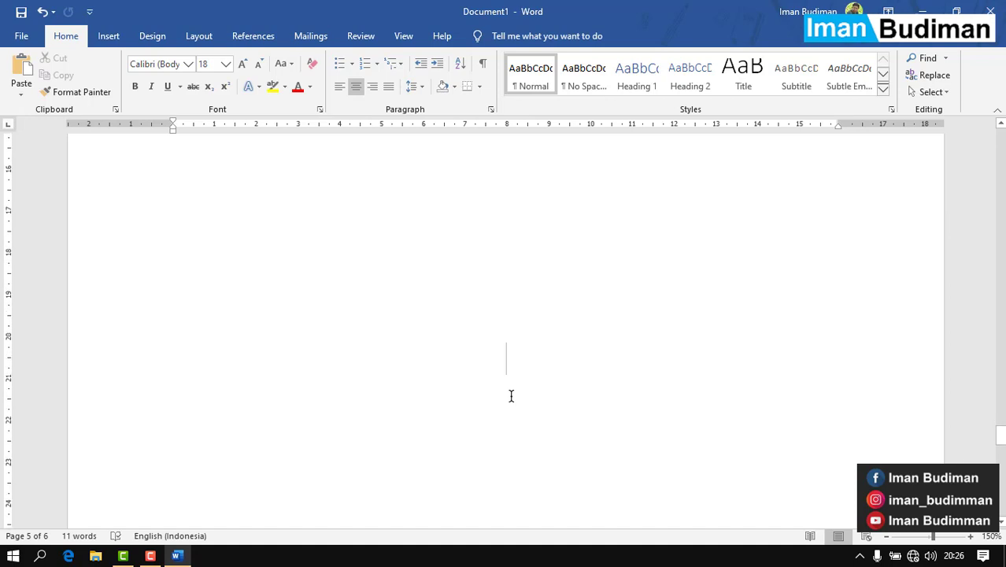
{"action": "scroll", "coordinate": [511, 395], "scroll_direction": "down", "scroll_amount": 8}
{"action": "scroll", "coordinate": [511, 395], "scroll_direction": "down", "scroll_amount": 1}
{"action": "scroll", "coordinate": [512, 395], "scroll_direction": "up", "scroll_amount": 1}
{"action": "scroll", "coordinate": [513, 399], "scroll_direction": "up", "scroll_amount": 2}
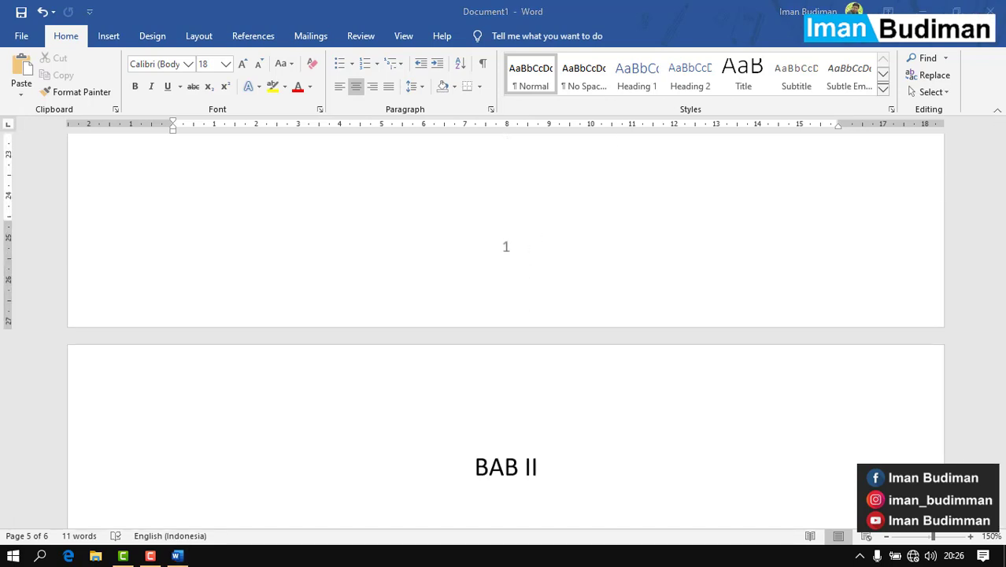
{"action": "left_click", "coordinate": [990, 10]}
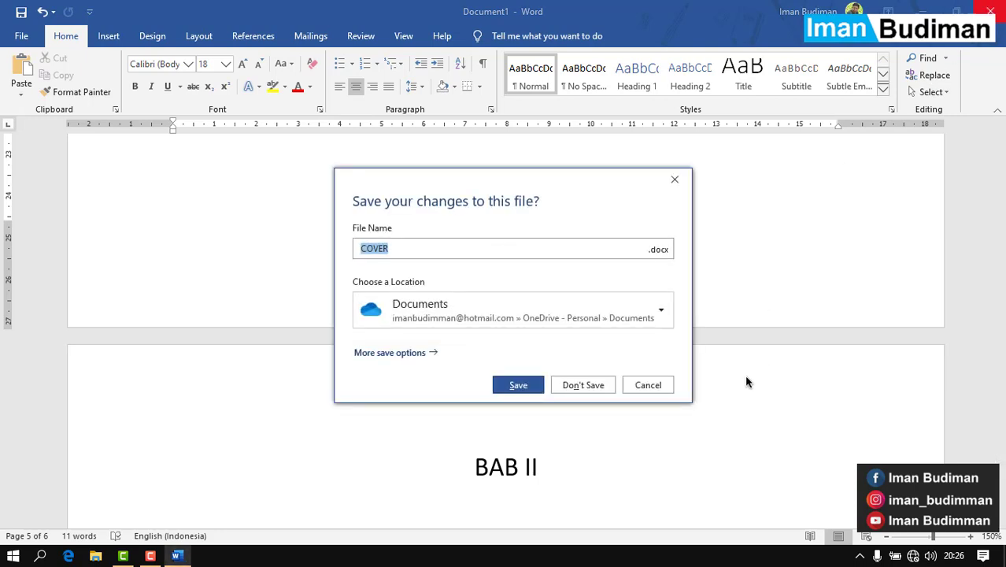
{"action": "left_click", "coordinate": [647, 385]}
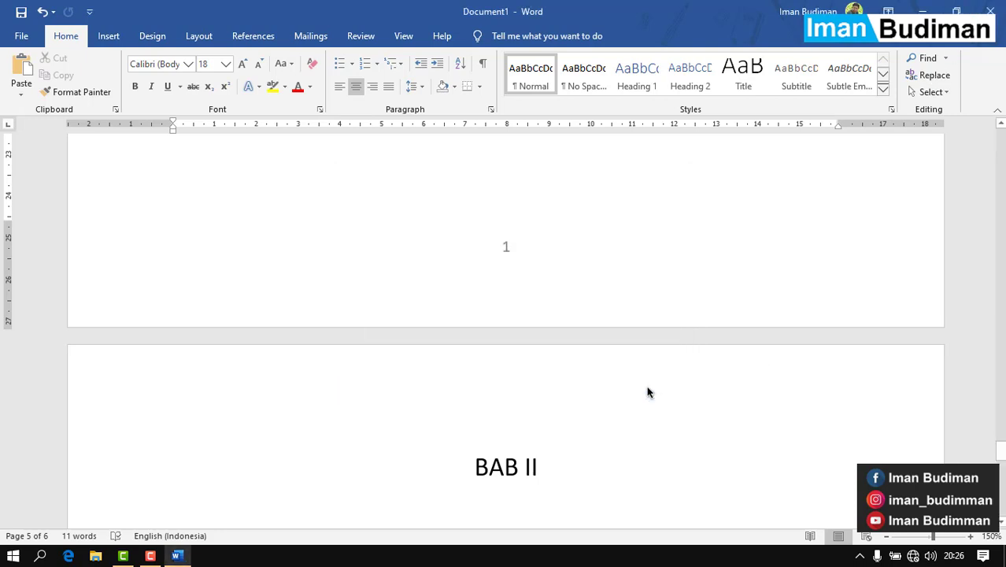